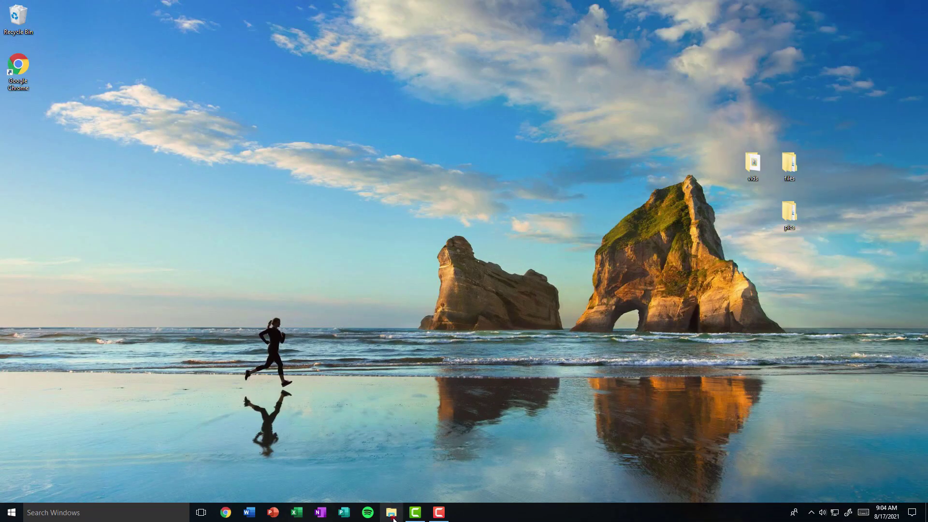
Step: Open the Downloads folder in File Explorer
click(392, 513)
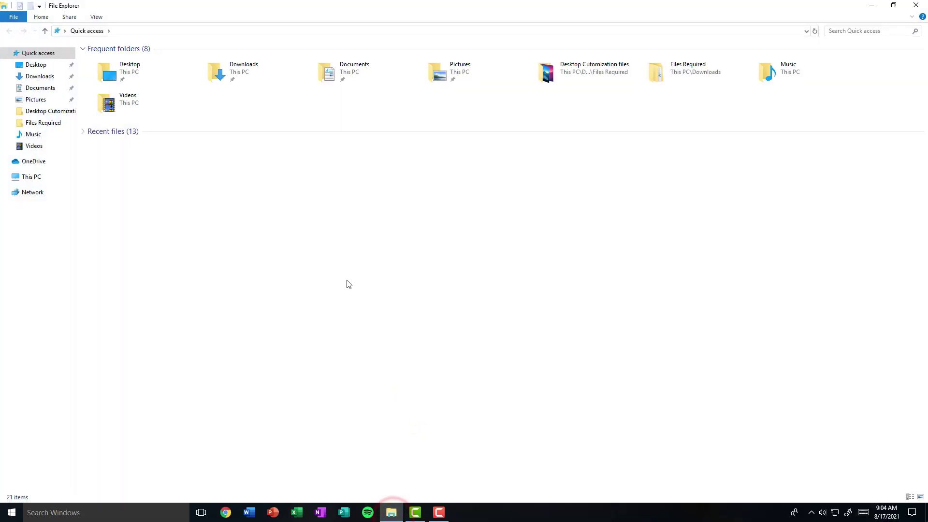
double_click(227, 76)
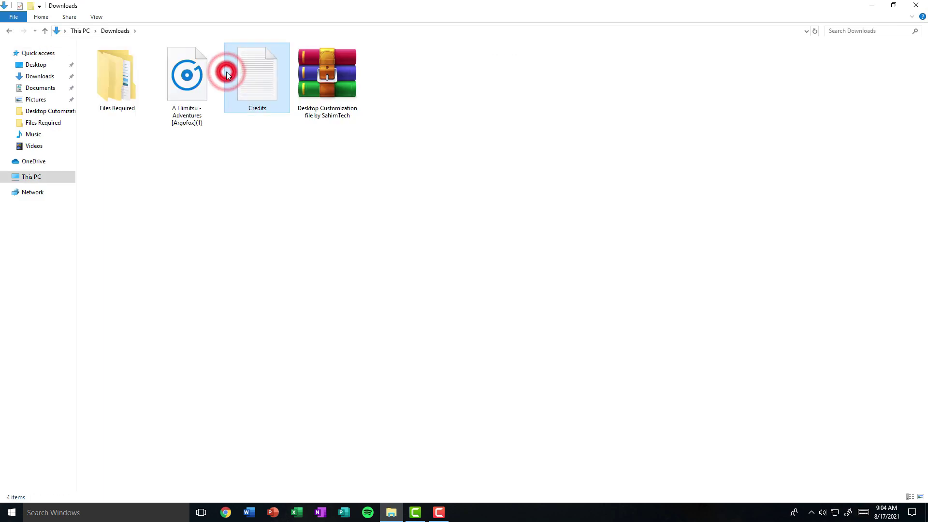
Step: Look over the Desktop Customization archive, its extraction commands and the Files Required folder in Downloads
click(332, 80)
drag(379, 128, 323, 84)
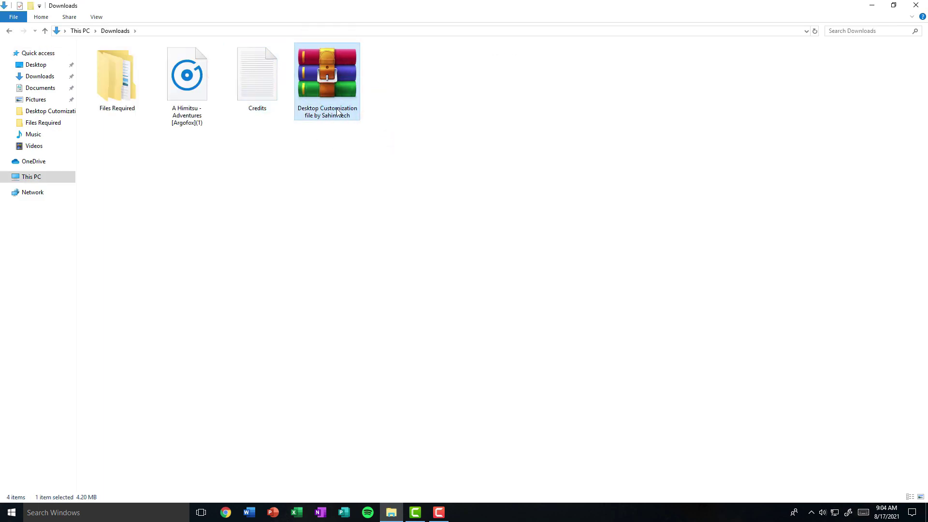
drag(456, 138, 306, 92)
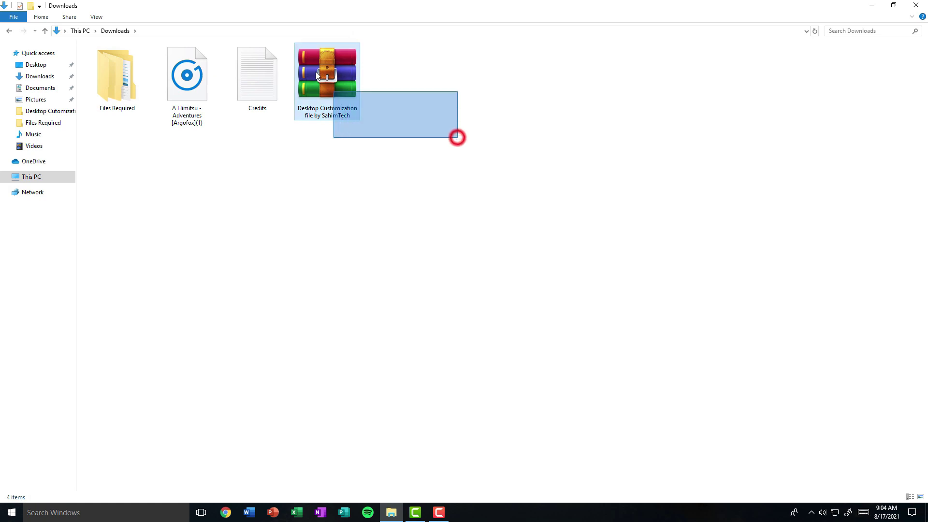
drag(467, 159, 319, 72)
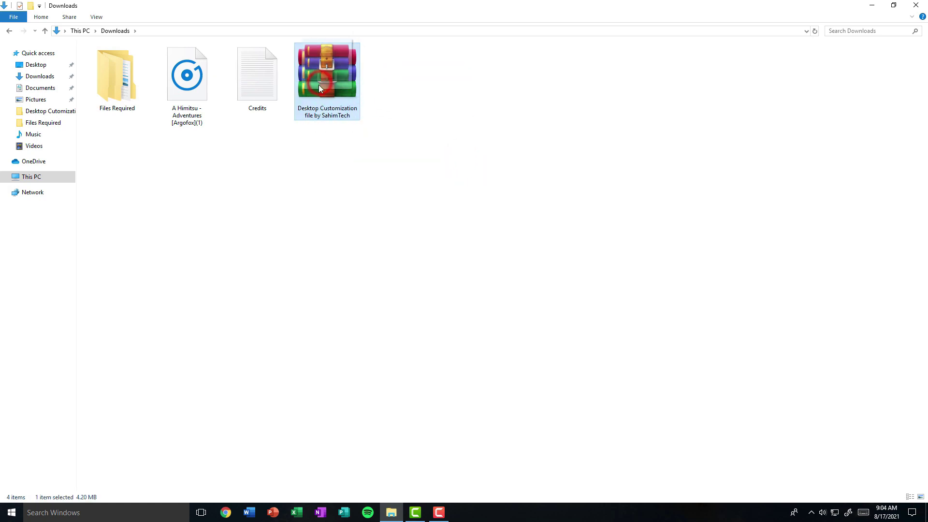
click(358, 145)
drag(125, 87, 137, 74)
click(382, 184)
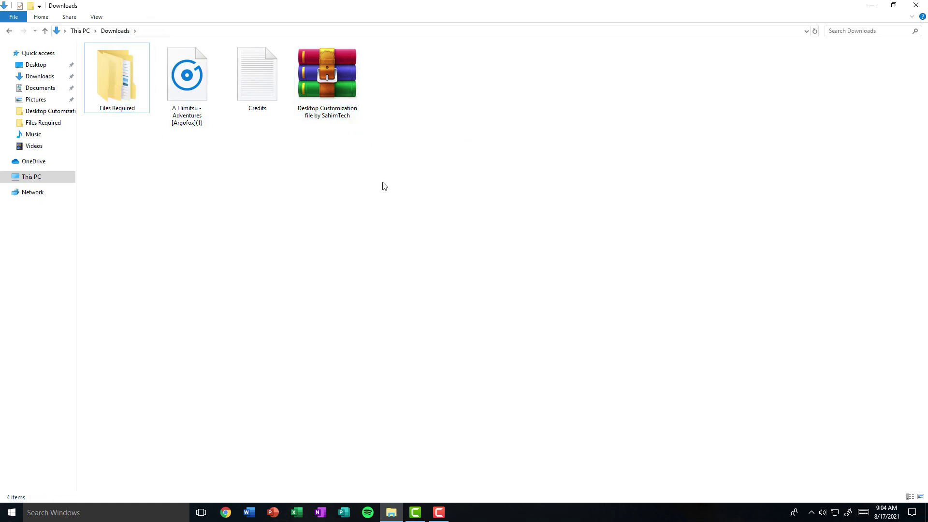
drag(325, 92, 334, 89)
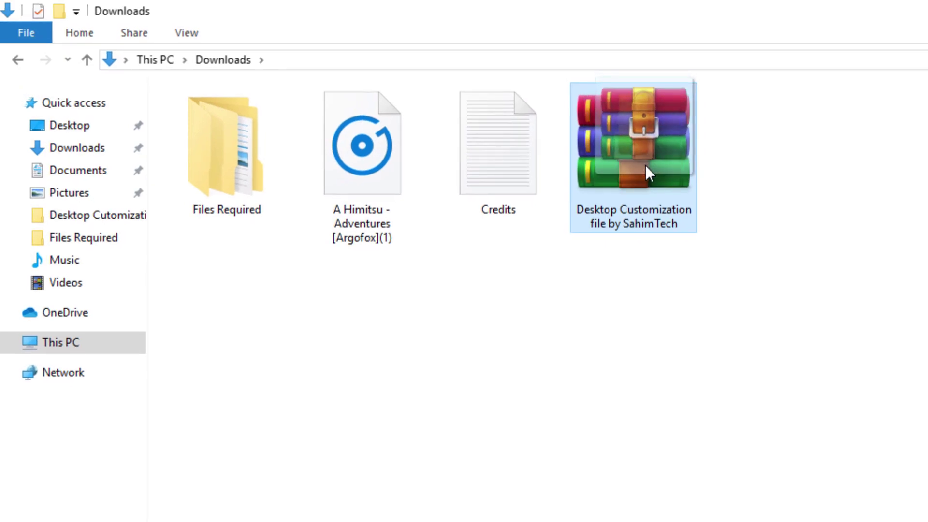
drag(647, 166, 660, 164)
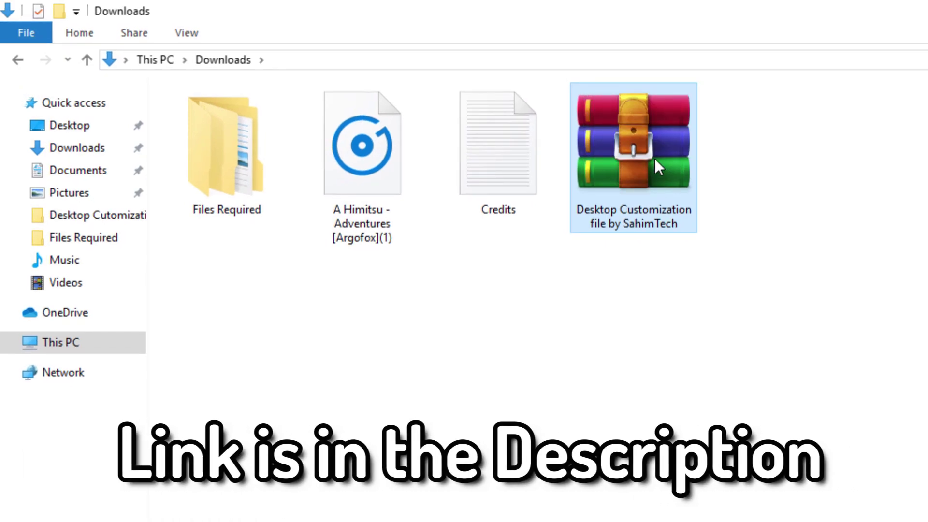
drag(870, 348, 625, 150)
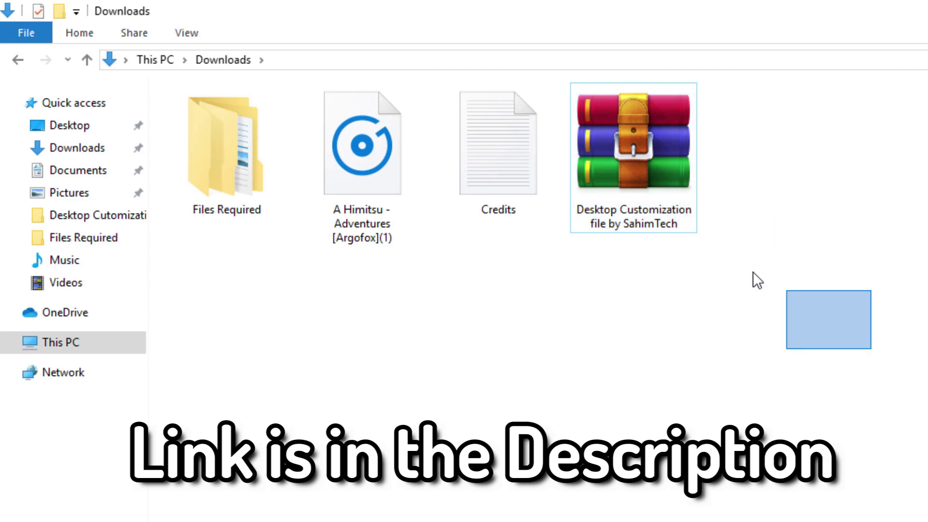
right_click(593, 141)
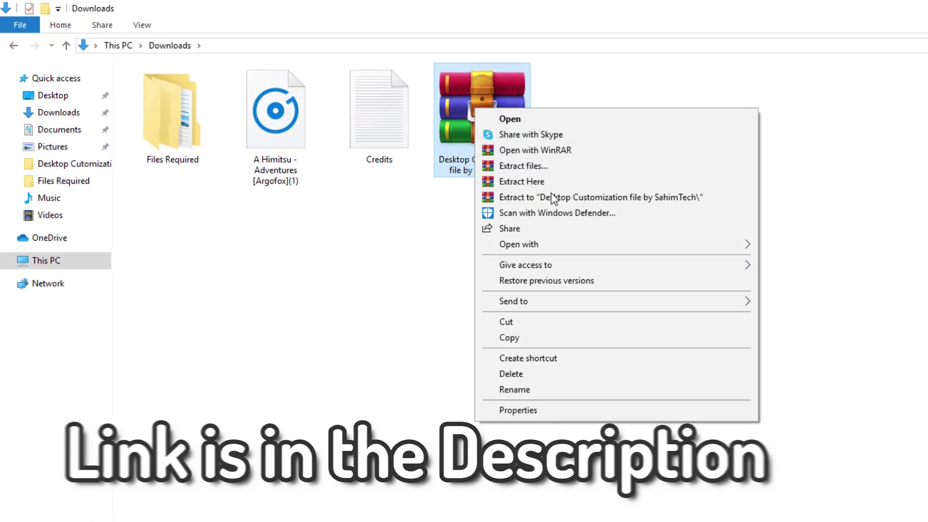
click(324, 216)
mouse_move(184, 132)
mouse_down()
mouse_move(192, 128)
mouse_move(172, 139)
mouse_move(166, 125)
mouse_move(173, 130)
mouse_up()
click(250, 274)
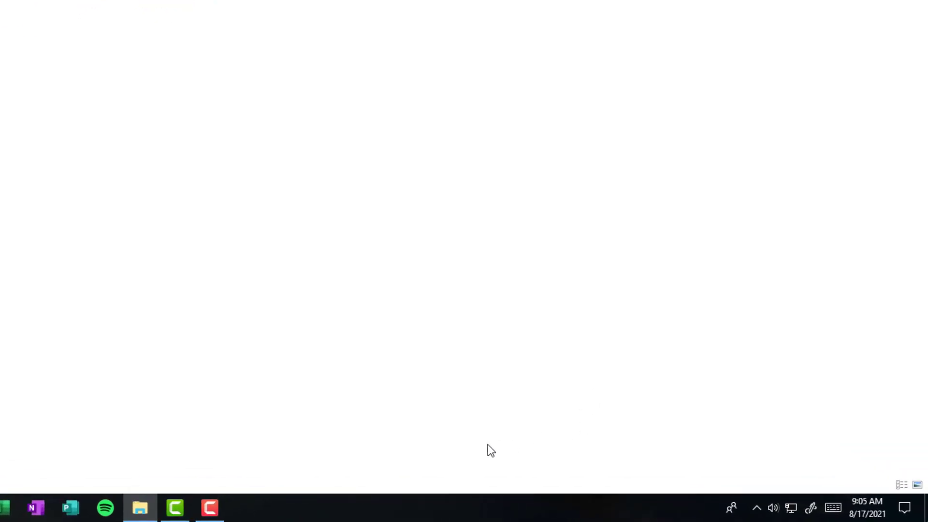
Step: Hide the touch keyboard, Windows Ink Workspace, People and Task View buttons from the taskbar
right_click(426, 505)
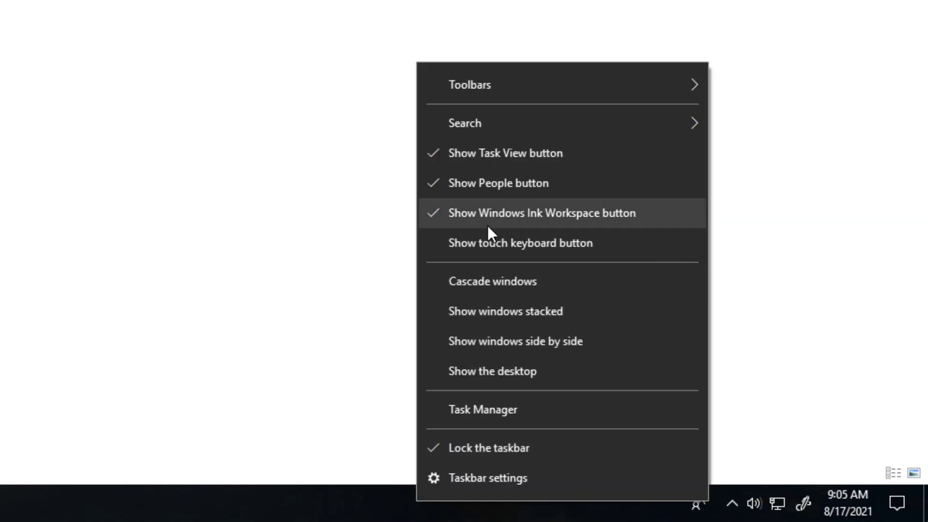
click(487, 222)
right_click(462, 494)
click(506, 199)
right_click(501, 501)
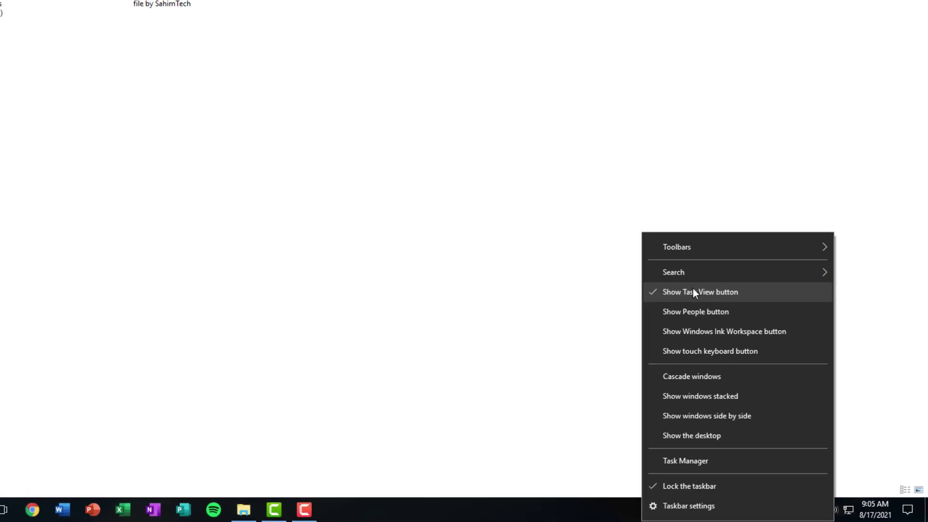
click(692, 292)
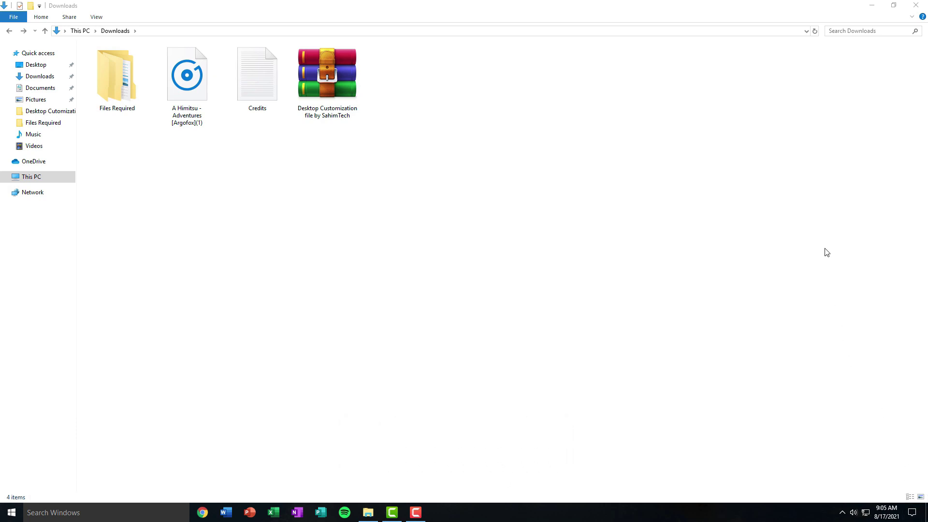
Step: Minimize the folder window and open the taskbar personalization page for turning system icons on or off
click(872, 6)
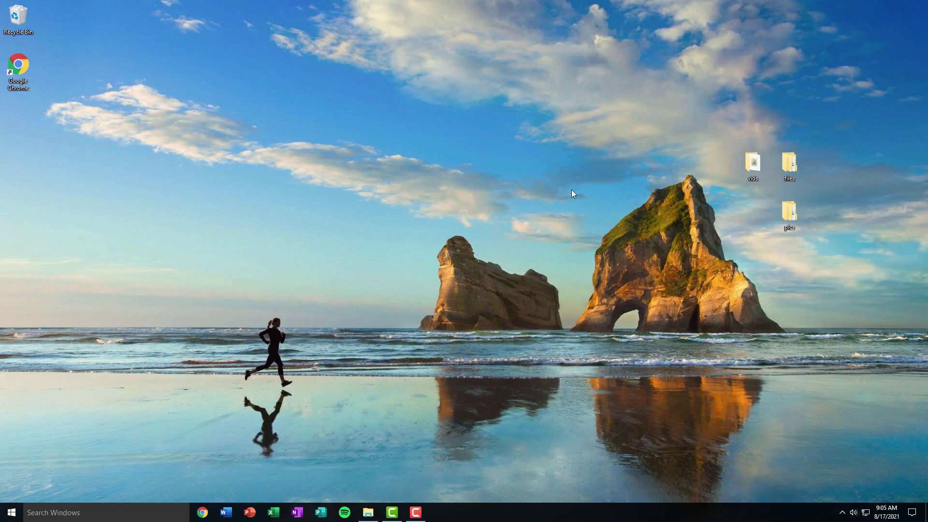
right_click(593, 167)
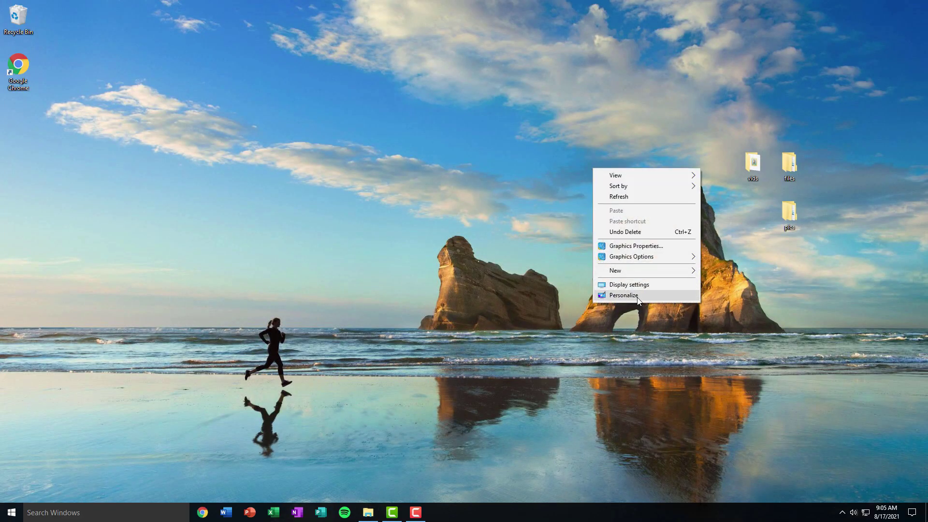
click(624, 295)
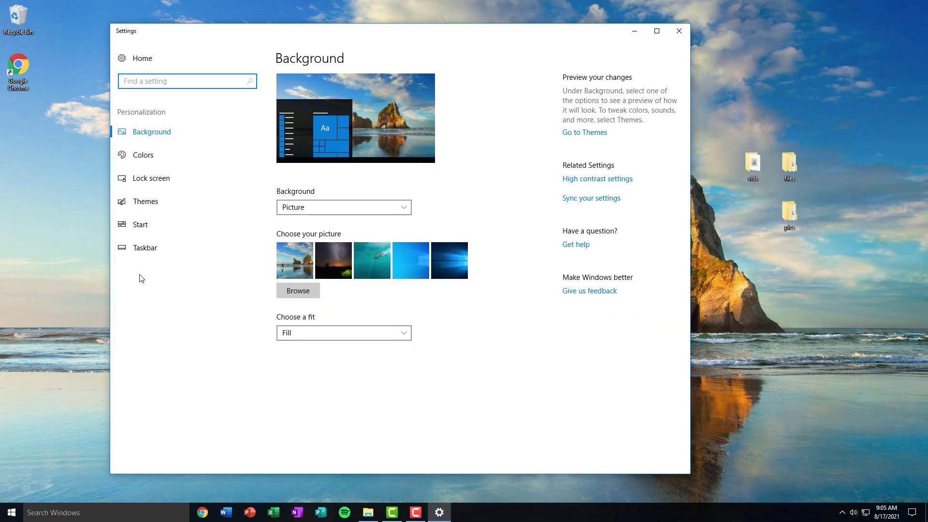
click(171, 254)
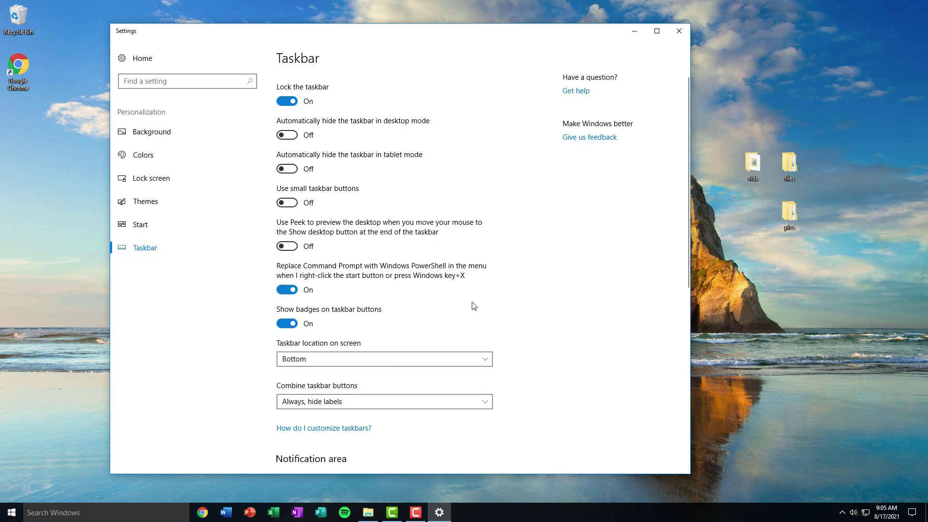
scroll(471, 307, down, 4)
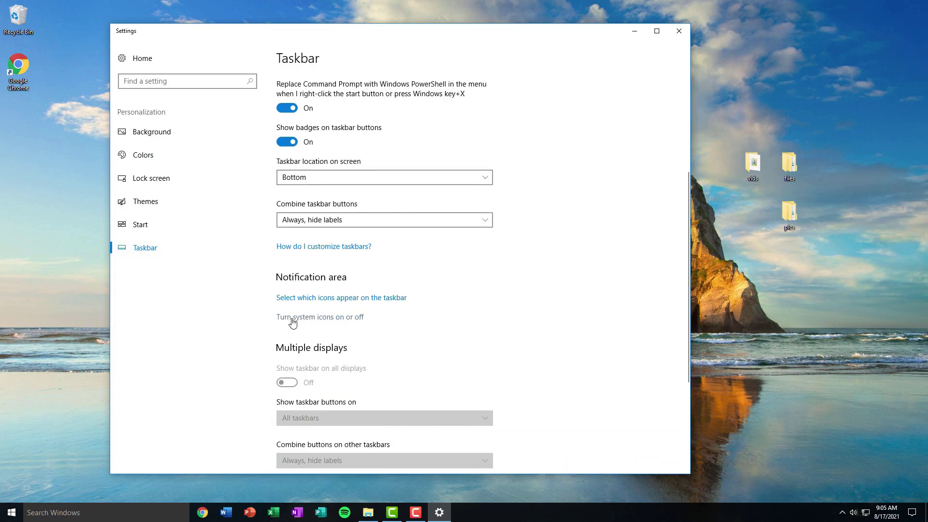
click(349, 317)
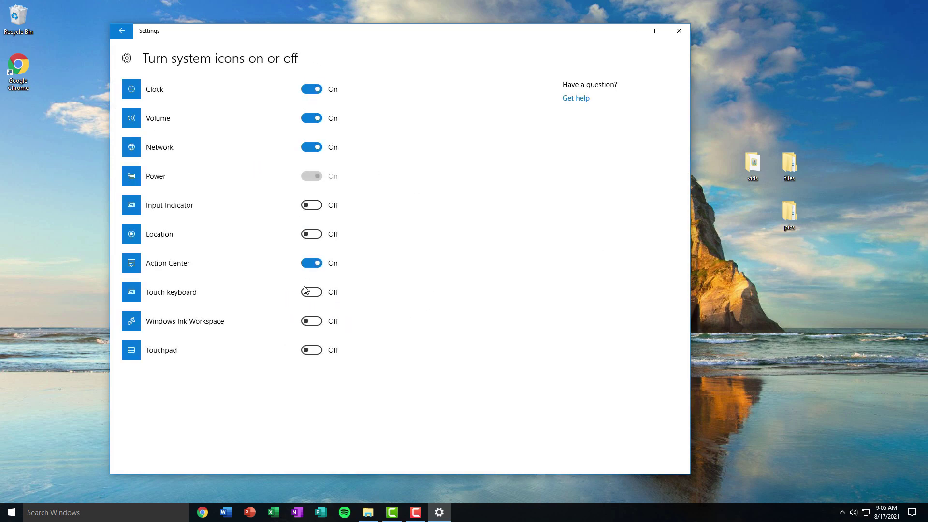
Step: Turn off the Network system icon, switch Action Center off and back on, and close Settings
click(319, 264)
click(312, 147)
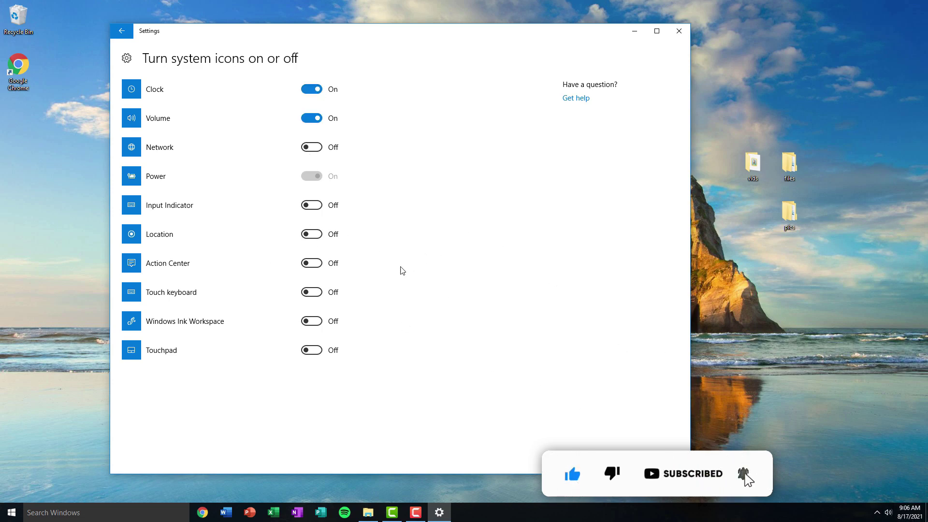
click(312, 263)
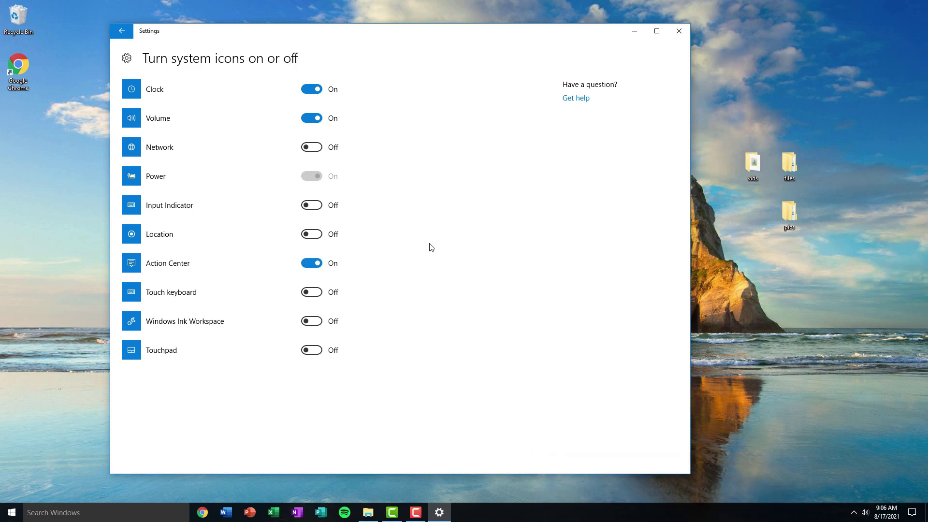
click(679, 31)
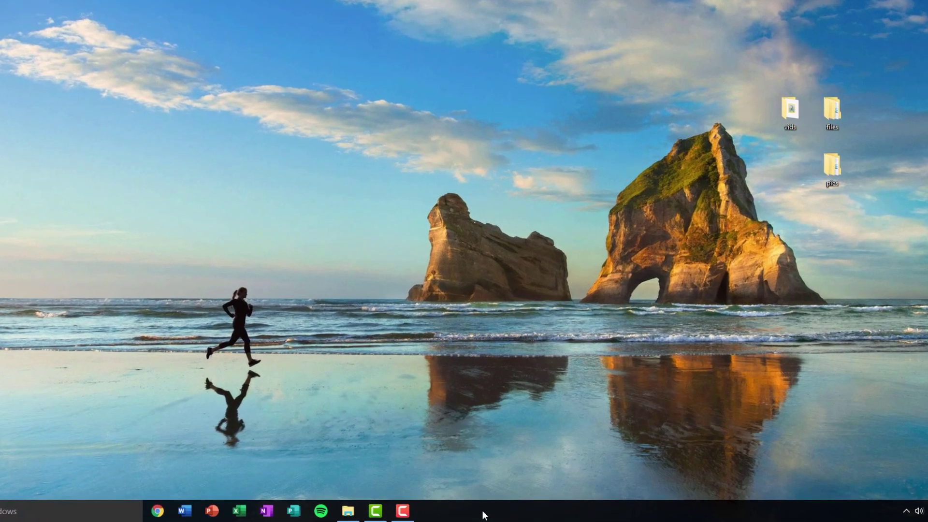
Step: Set the taskbar search to Hidden
right_click(483, 514)
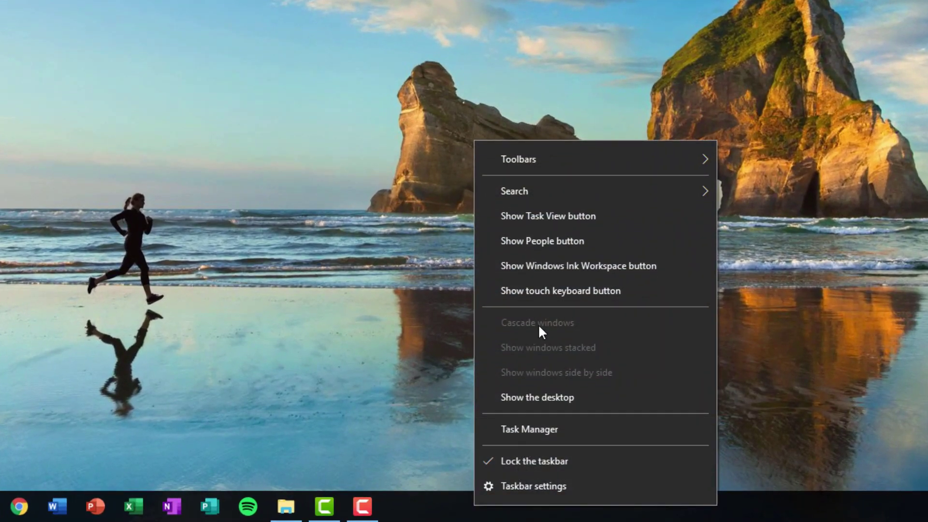
mouse_move(540, 191)
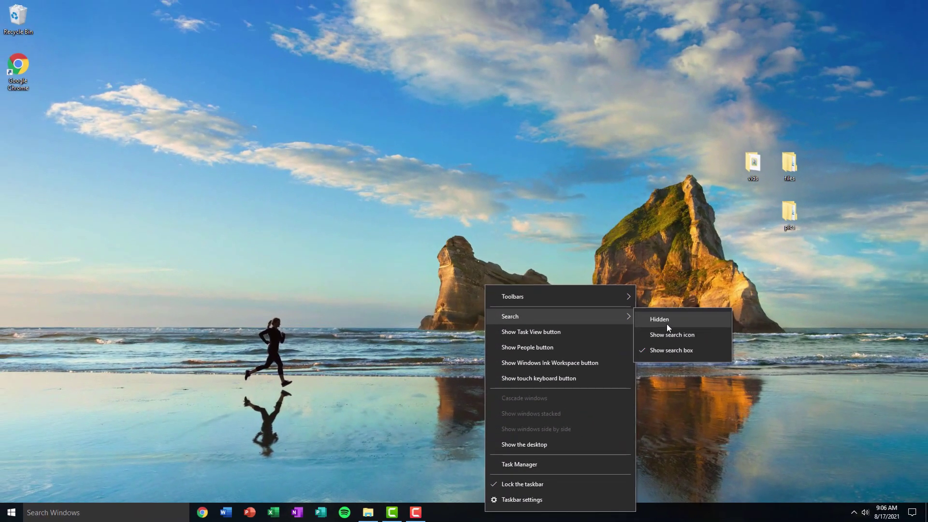
click(681, 321)
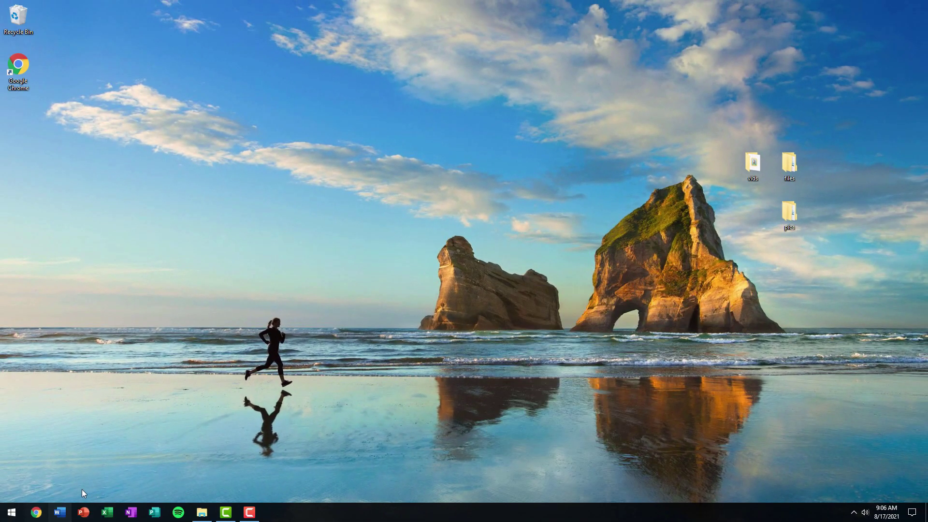
Step: Return to File Explorer and open the Taskbar Files folder inside Files Required
click(203, 514)
click(114, 94)
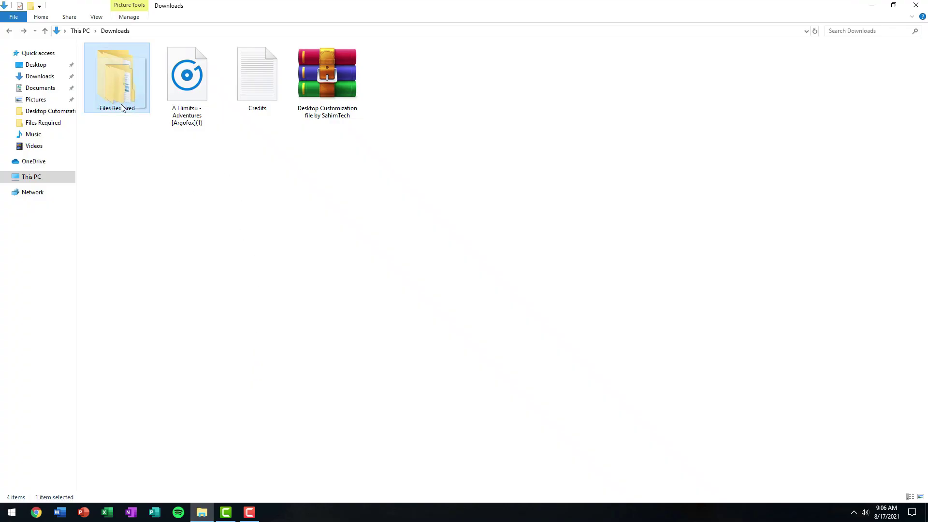
double_click(114, 95)
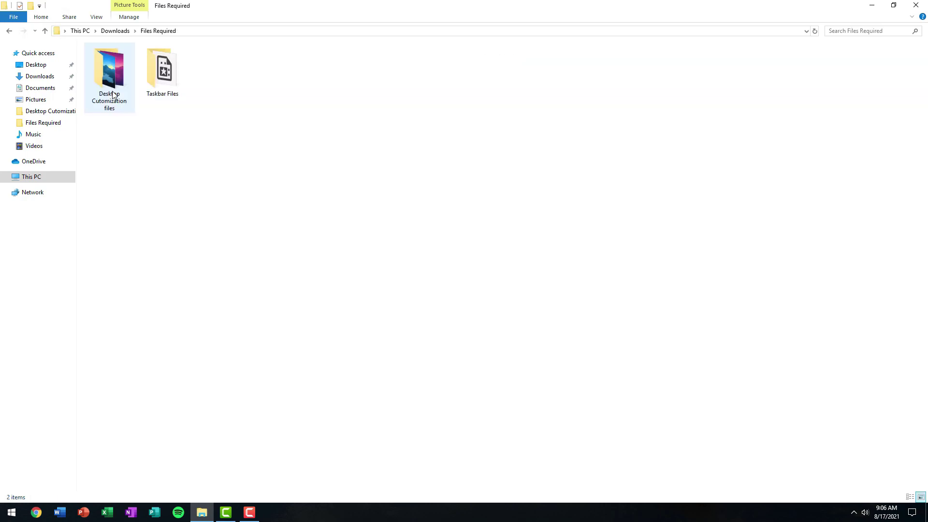
drag(169, 73, 165, 80)
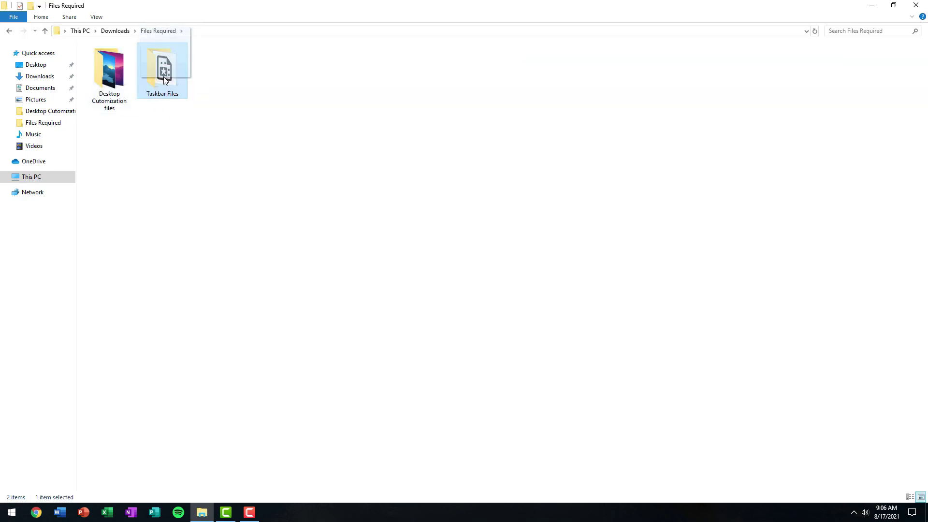
double_click(168, 84)
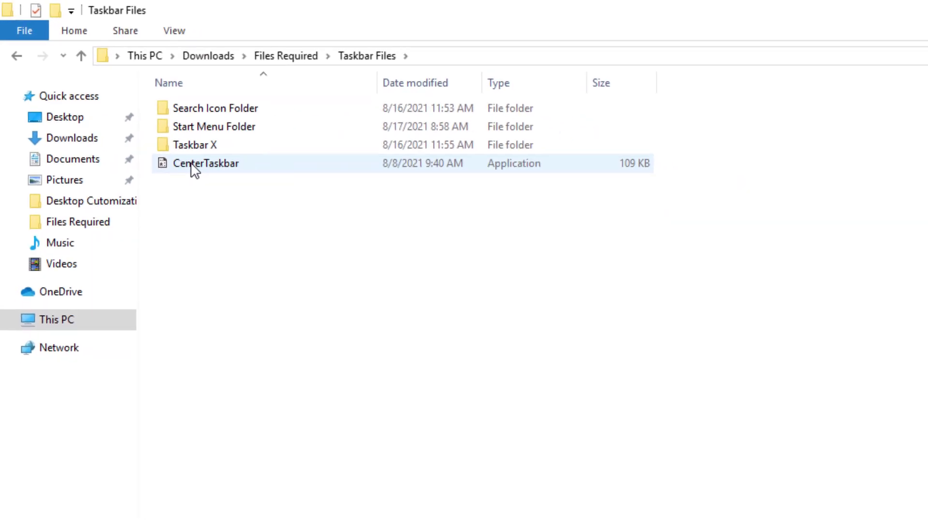
Step: Run the CenterTaskbar application and check the Start with Windows option of its notification area icon
drag(195, 167, 513, 169)
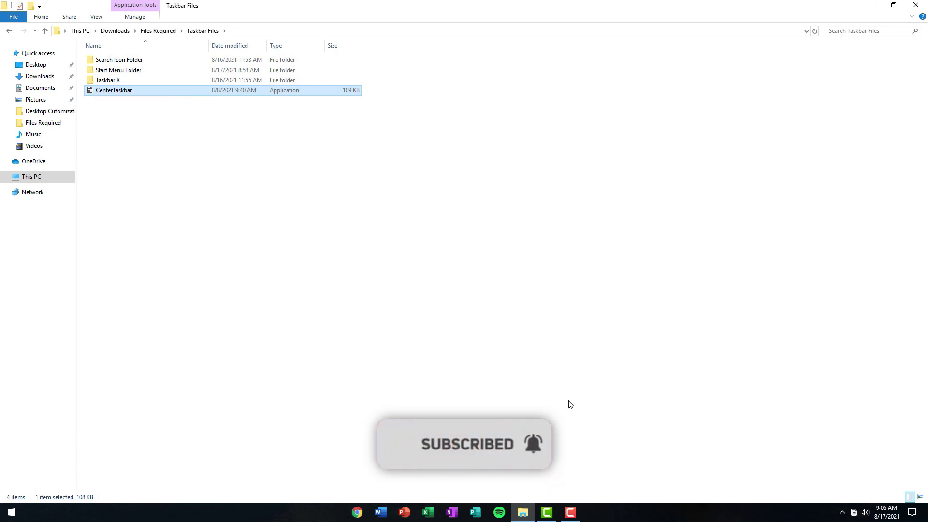
click(845, 513)
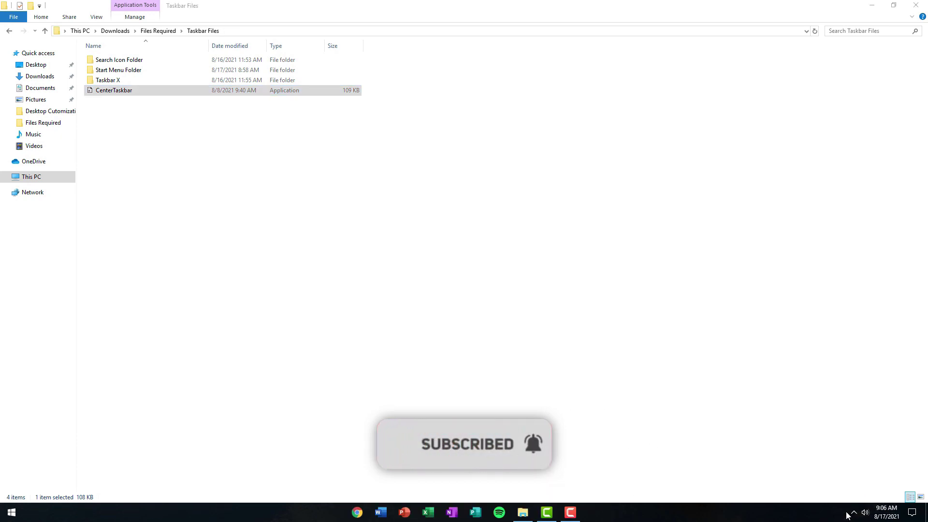
click(855, 514)
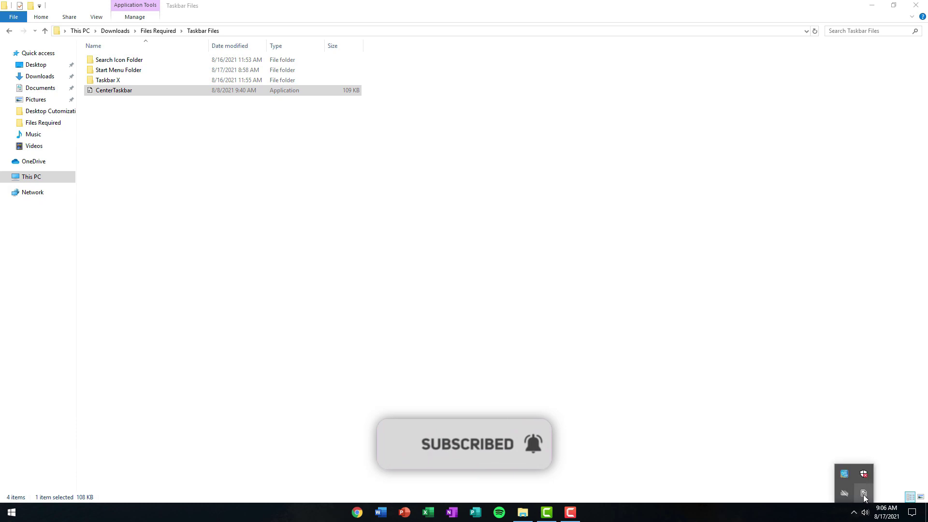
right_click(864, 495)
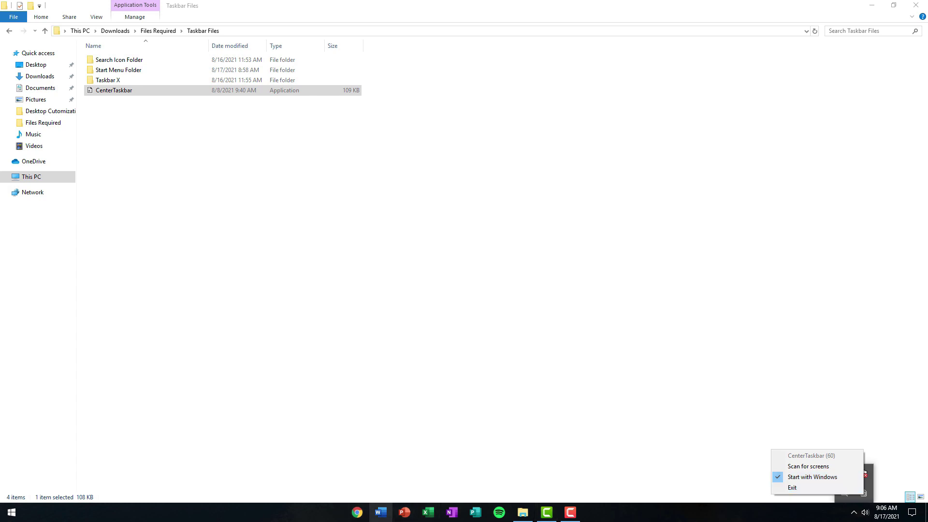
click(550, 294)
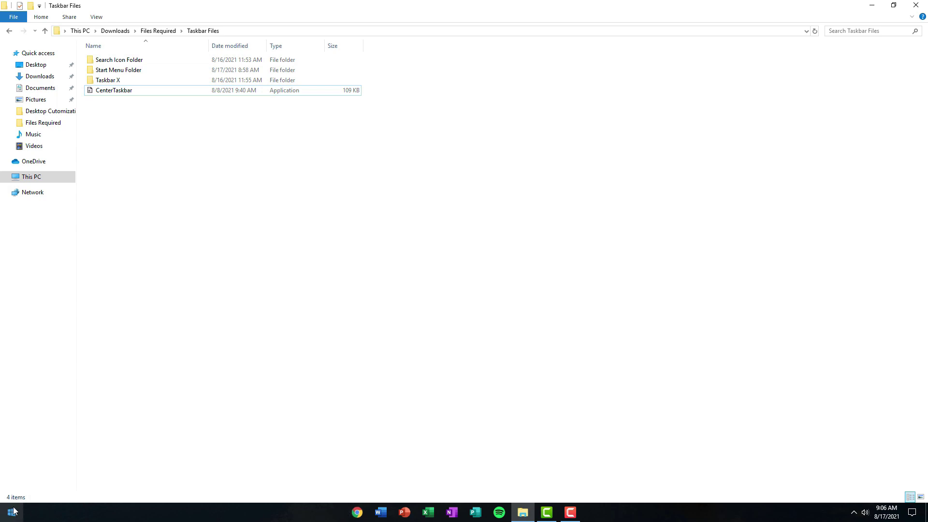
Step: Run TaskbarX from the Taskbar X folder, and open the TaskbarX Configurator
double_click(124, 84)
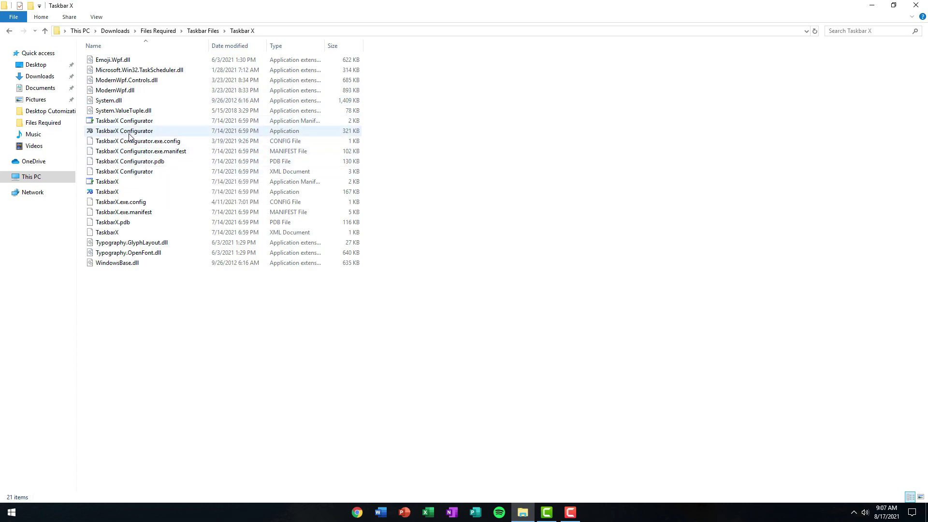
click(137, 196)
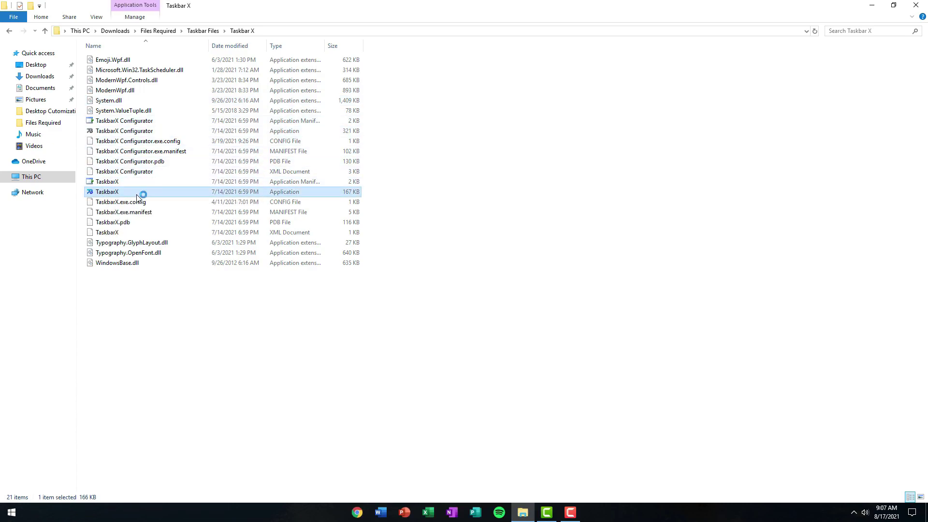
double_click(147, 137)
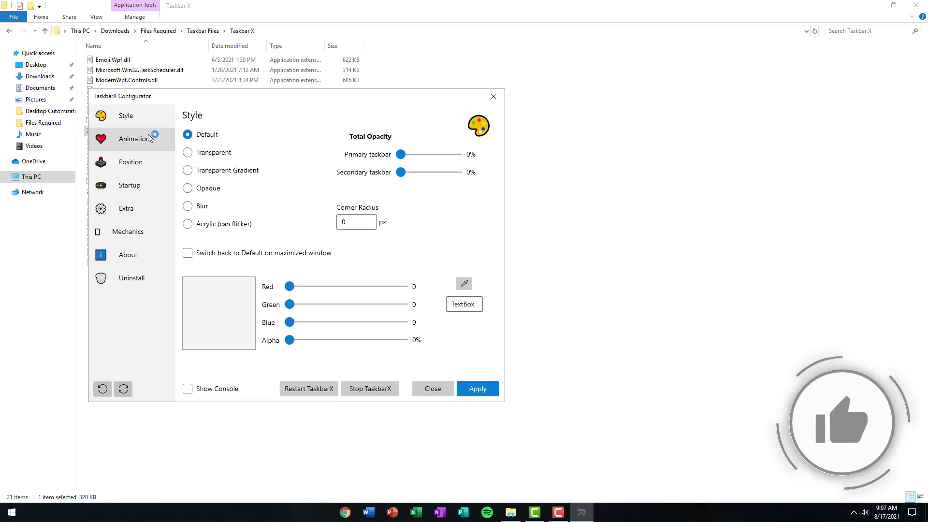
drag(230, 121, 370, 99)
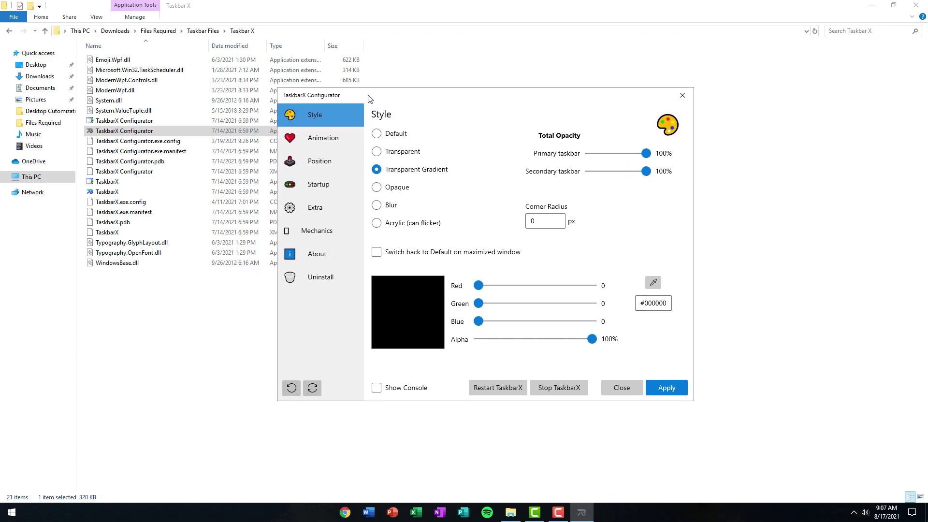
Step: Set TaskbarX's extra options to hide both the primary and secondary Start buttons
click(311, 209)
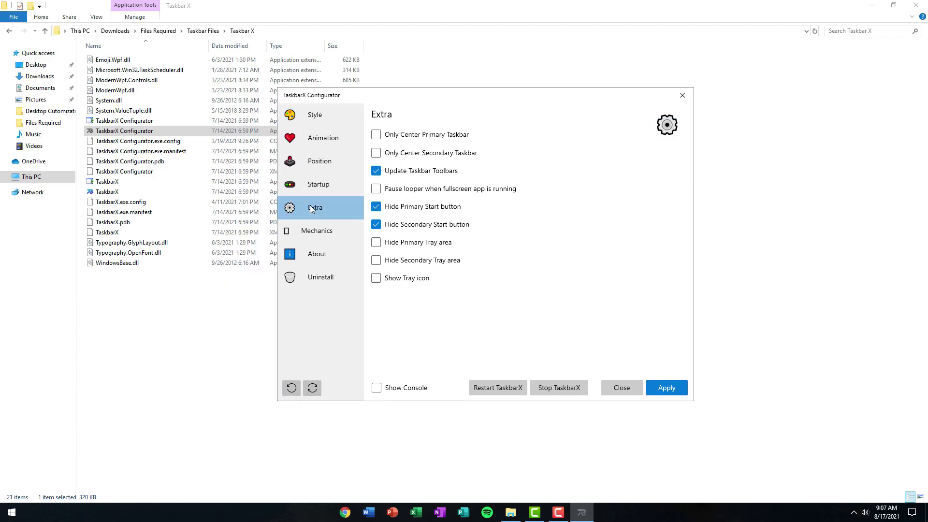
click(398, 209)
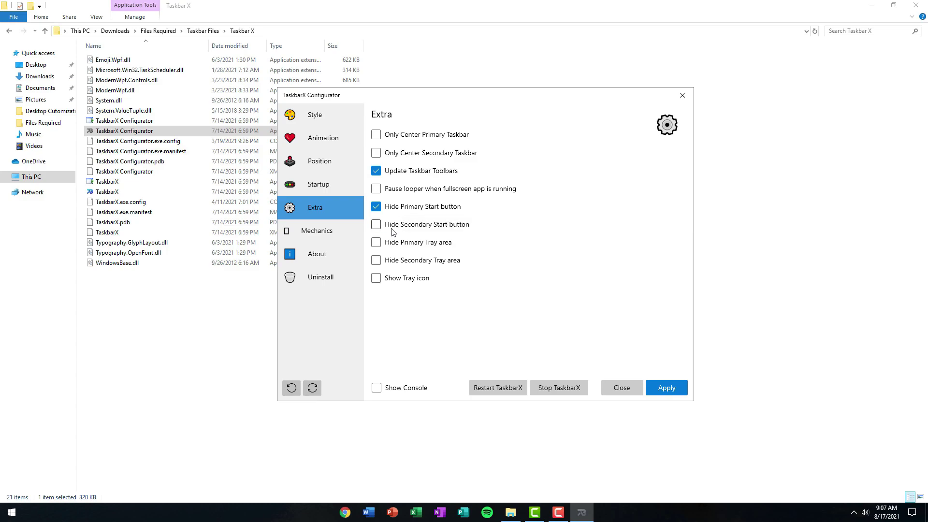
click(402, 211)
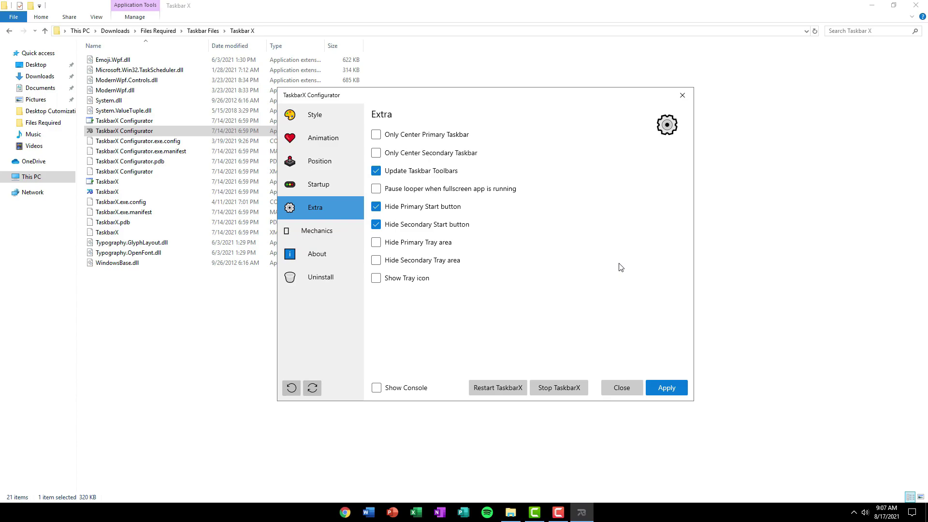
Step: Try a 49% alpha on the Transparent Gradient taskbar style, settle on 71%, and close the configurator
click(312, 121)
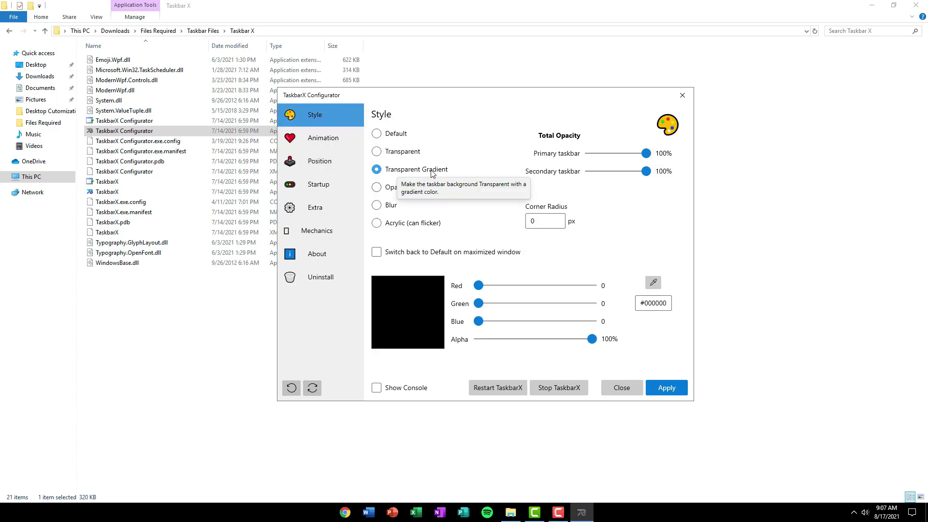
drag(592, 339, 539, 344)
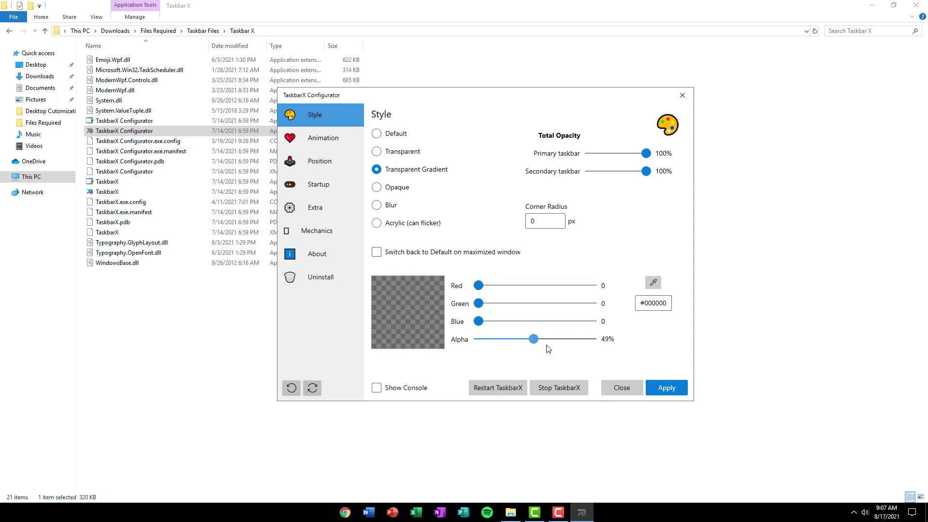
click(667, 387)
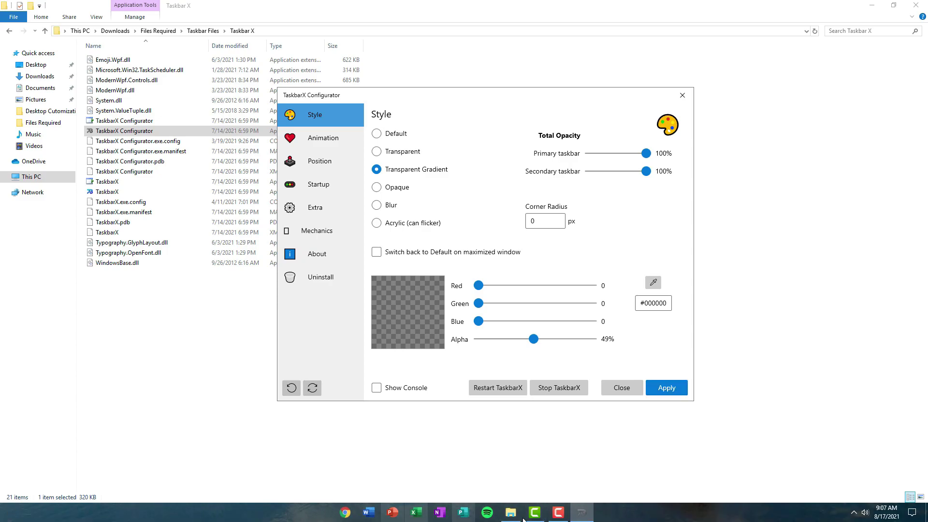
drag(533, 338, 557, 344)
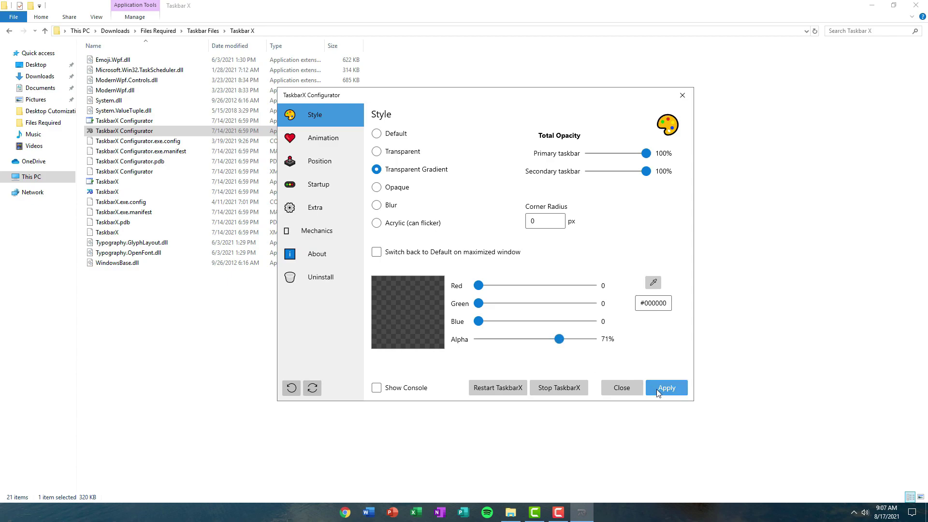
click(653, 387)
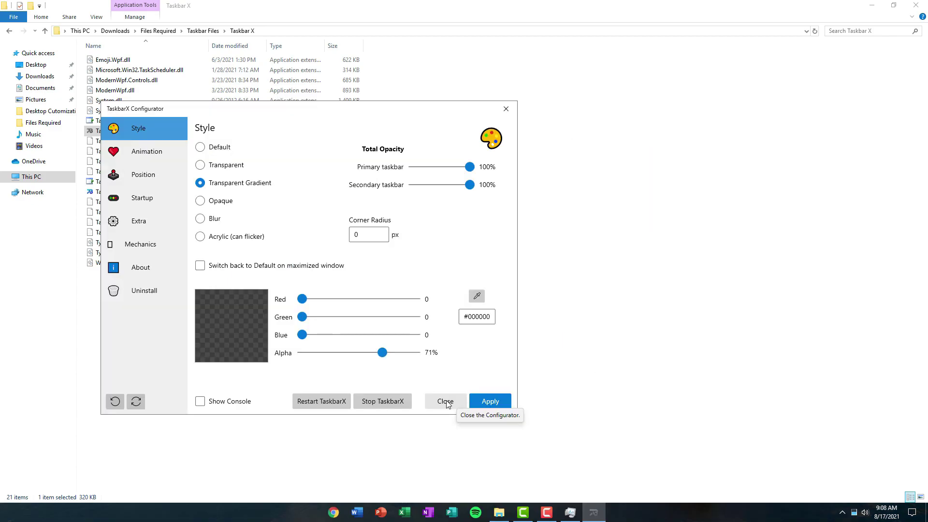
click(452, 404)
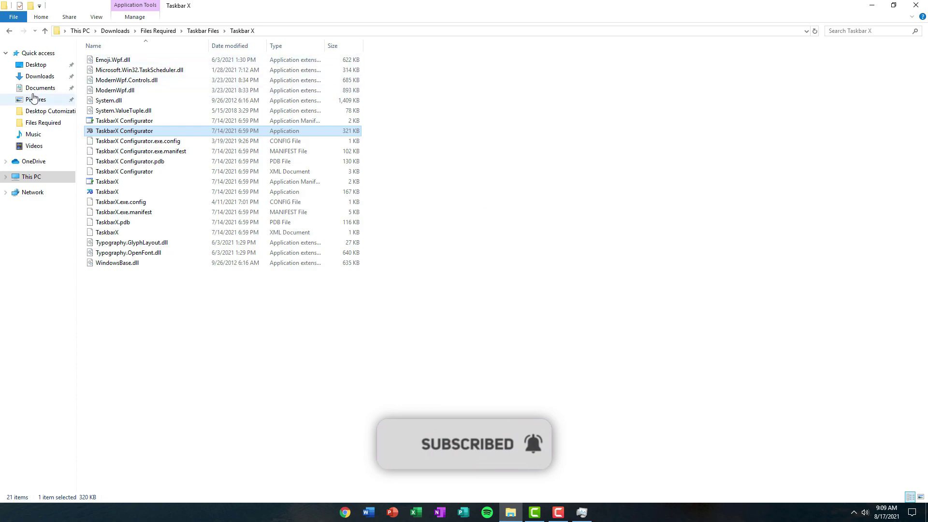
Step: Go back to Downloads and open the Start Menu Folder inside Files Required, Taskbar Files
click(54, 81)
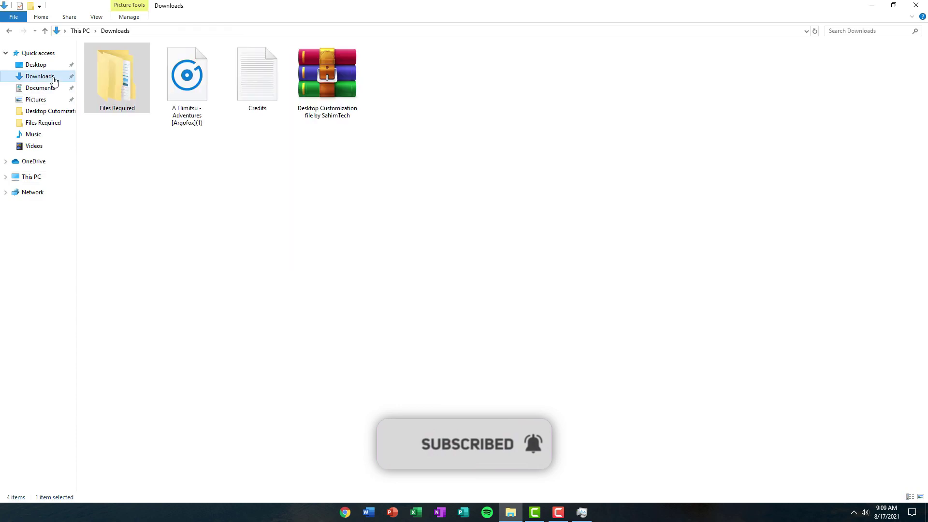
click(129, 92)
double_click(129, 92)
click(166, 83)
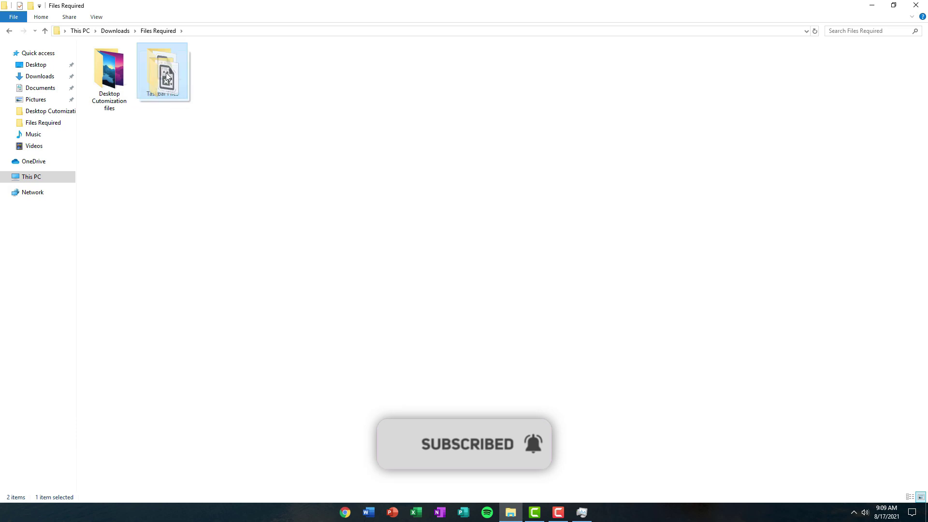
double_click(166, 79)
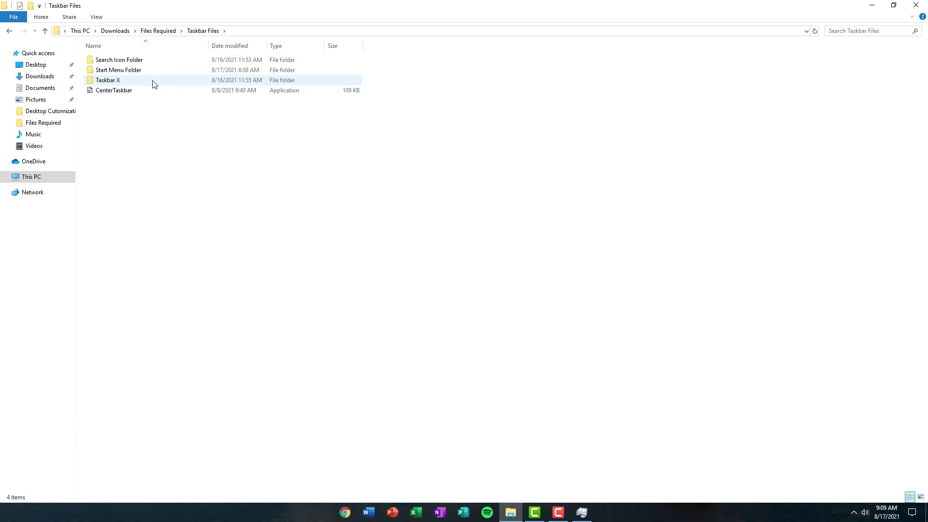
double_click(154, 71)
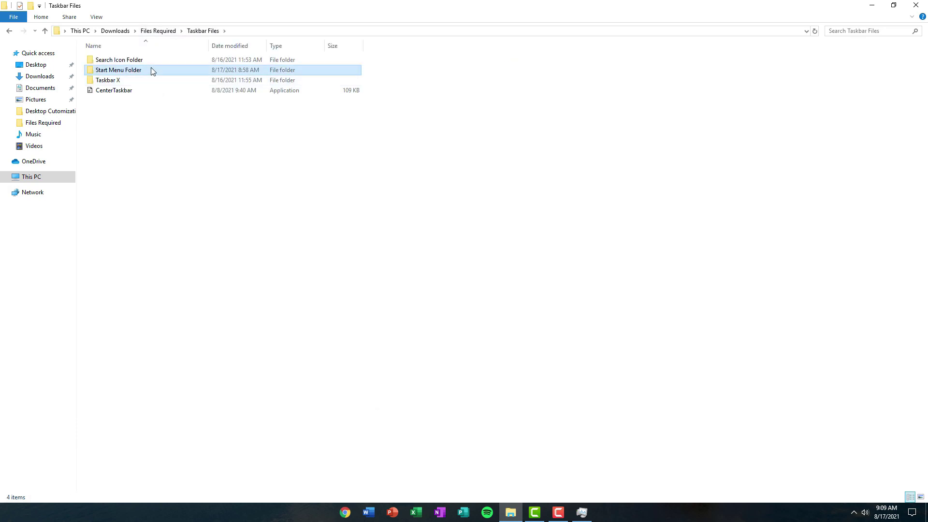
Step: Create a shortcut to the Start application in the Start Menu Folder
mouse_move(177, 80)
mouse_down()
mouse_move(158, 48)
mouse_move(167, 75)
mouse_up()
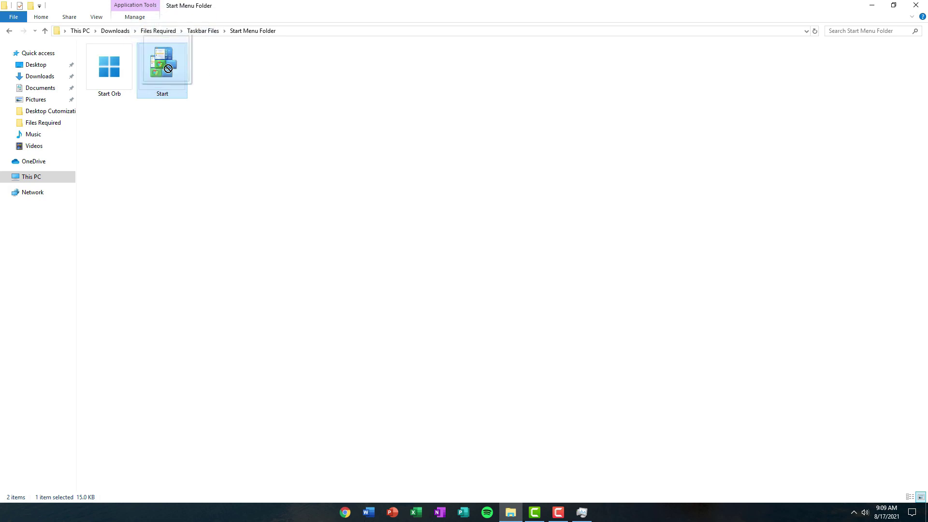
drag(212, 123, 158, 73)
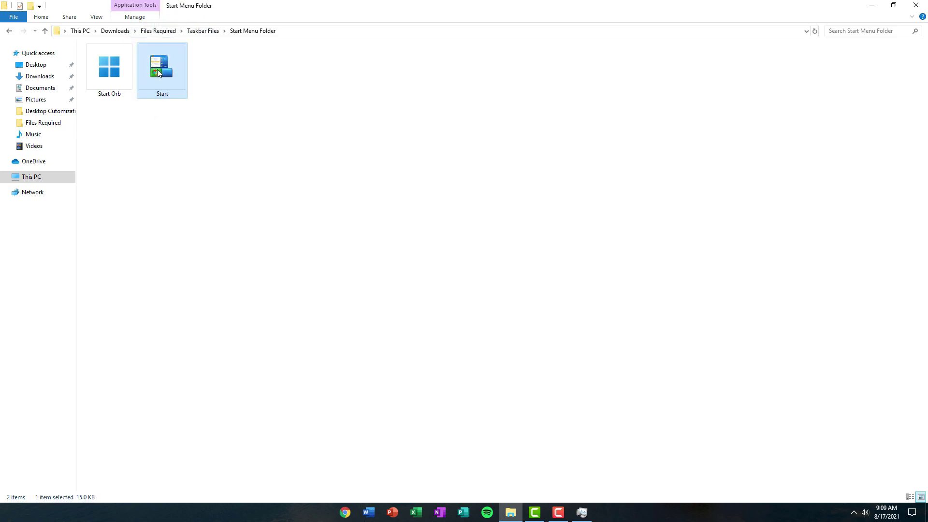
click(217, 155)
right_click(170, 80)
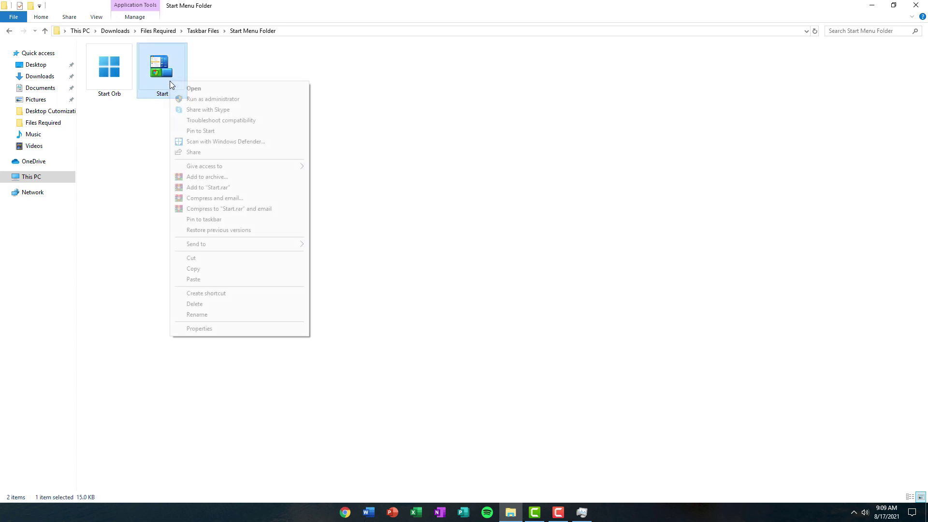
click(206, 293)
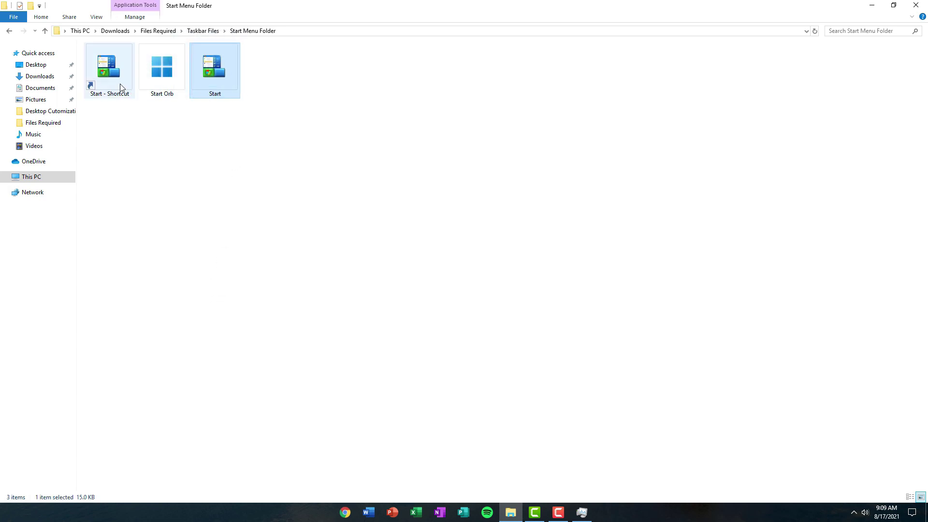
Step: Open the Start shortcut's properties and browse to the Start Menu Folder for a replacement icon
click(119, 87)
right_click(107, 87)
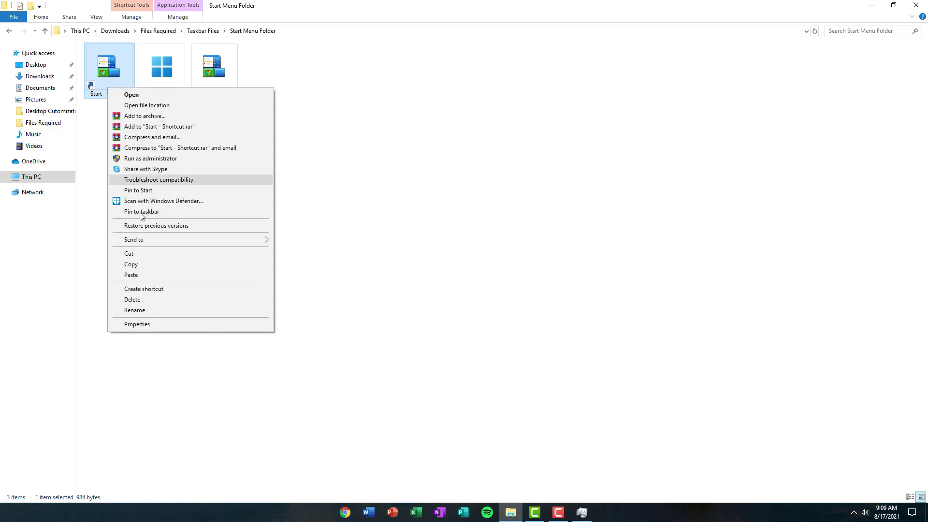
click(155, 323)
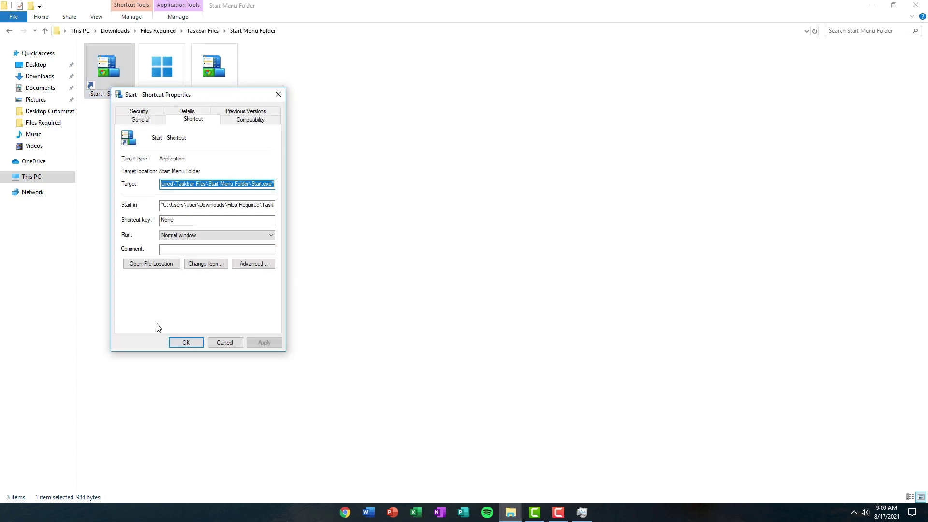
click(206, 265)
click(260, 168)
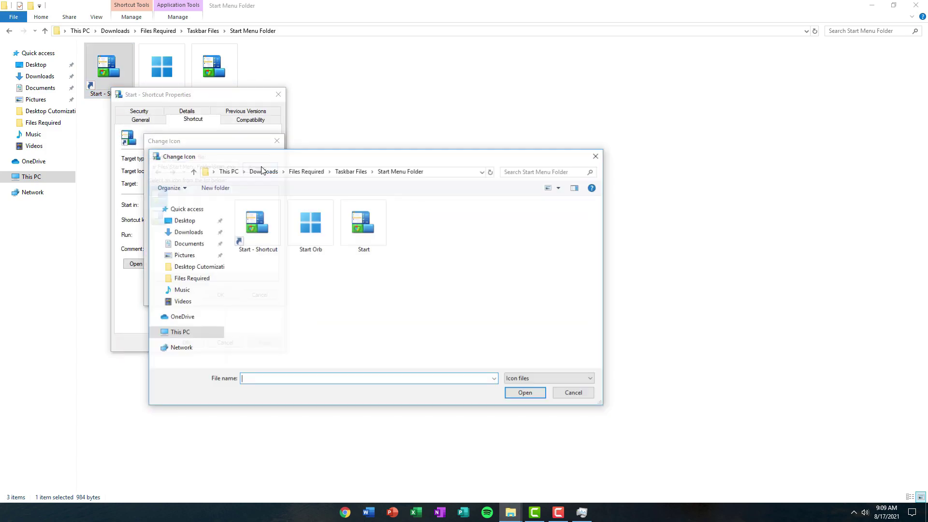
click(188, 232)
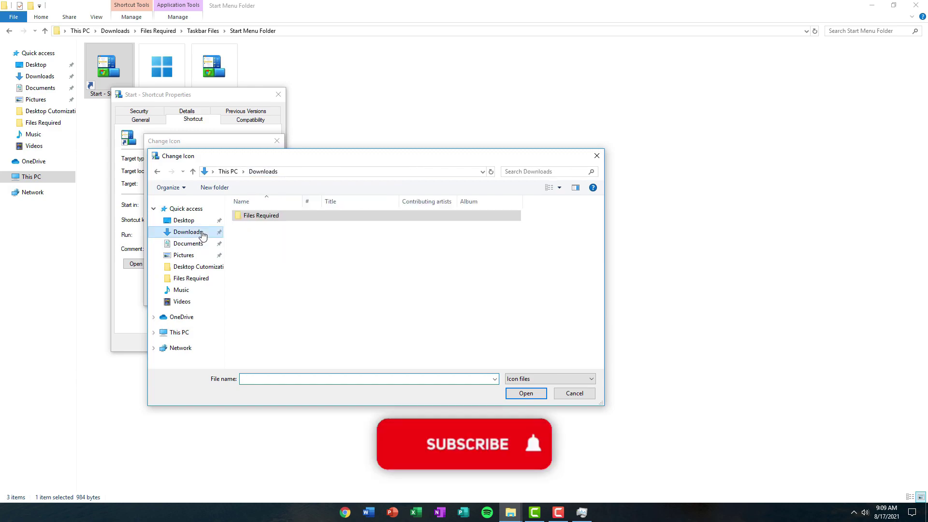
double_click(252, 216)
mouse_move(311, 224)
mouse_down()
mouse_move(337, 224)
mouse_move(317, 240)
mouse_up()
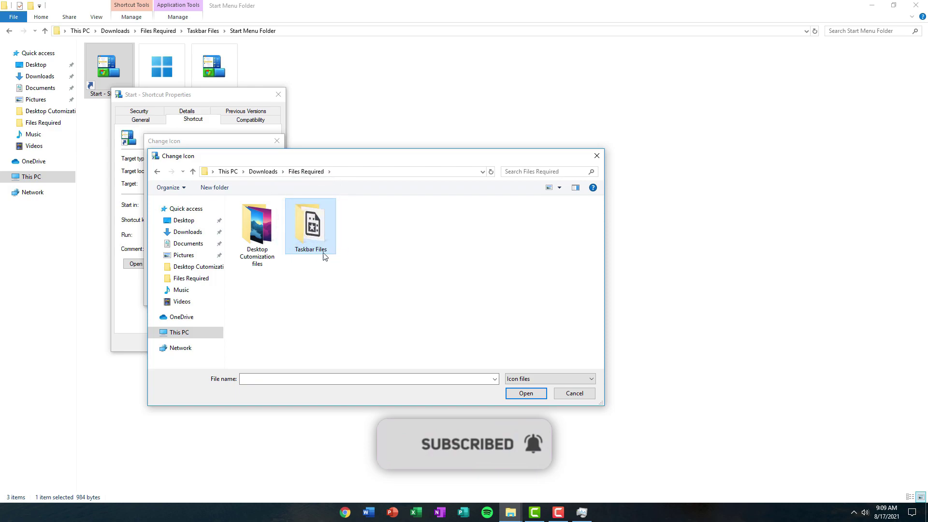
double_click(312, 229)
double_click(285, 226)
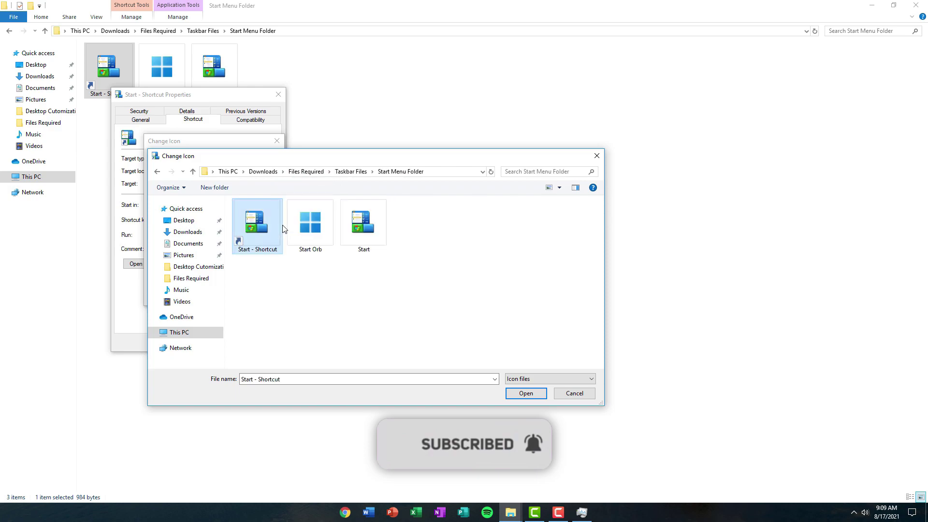
Step: Assign the Start Orb icon to the shortcut, apply the change, and close its properties
mouse_move(314, 230)
mouse_down()
mouse_move(300, 234)
mouse_move(308, 230)
mouse_up()
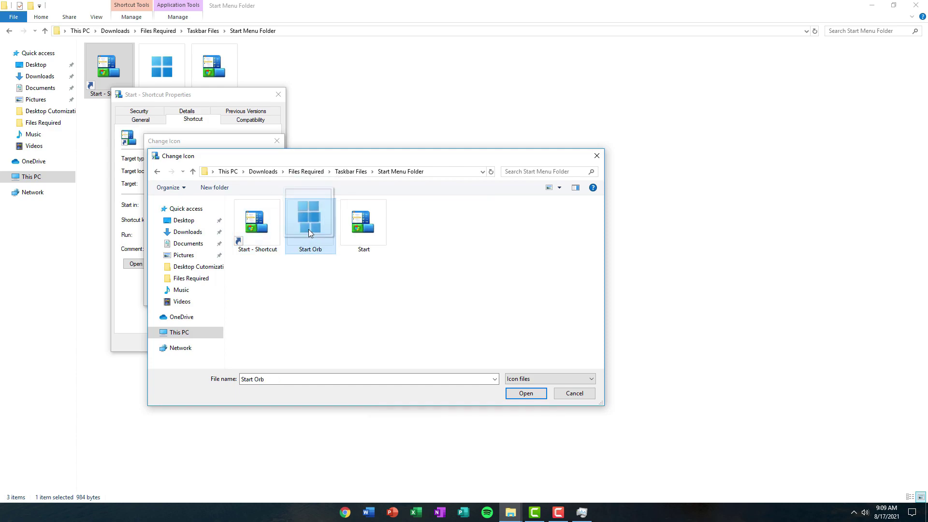
click(323, 271)
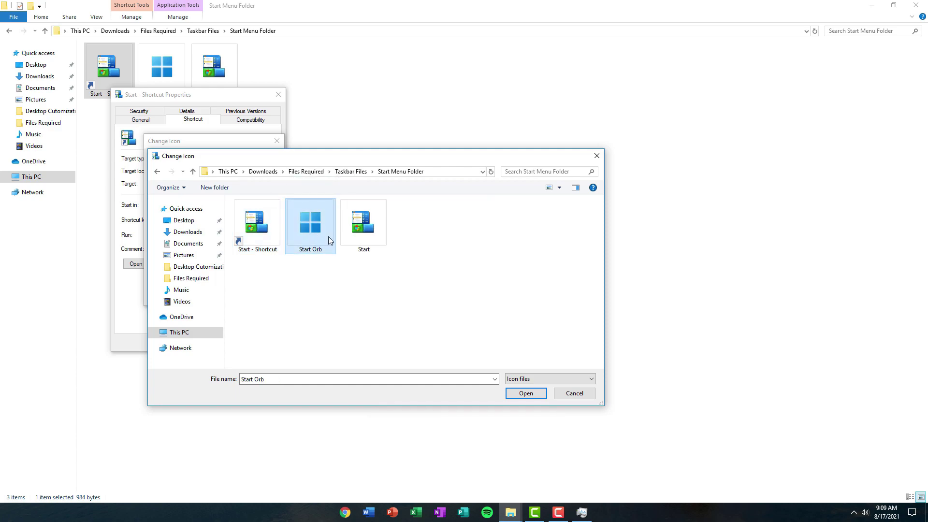
click(531, 393)
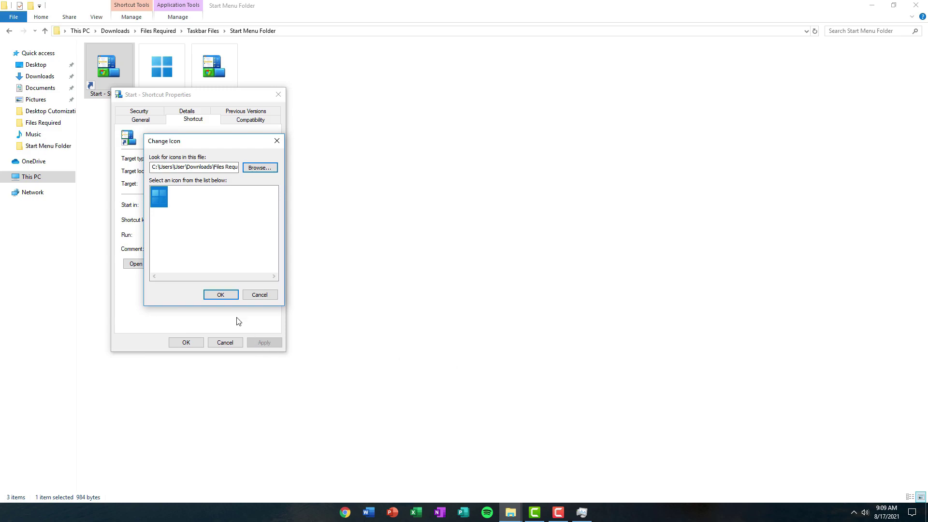
click(224, 296)
click(266, 342)
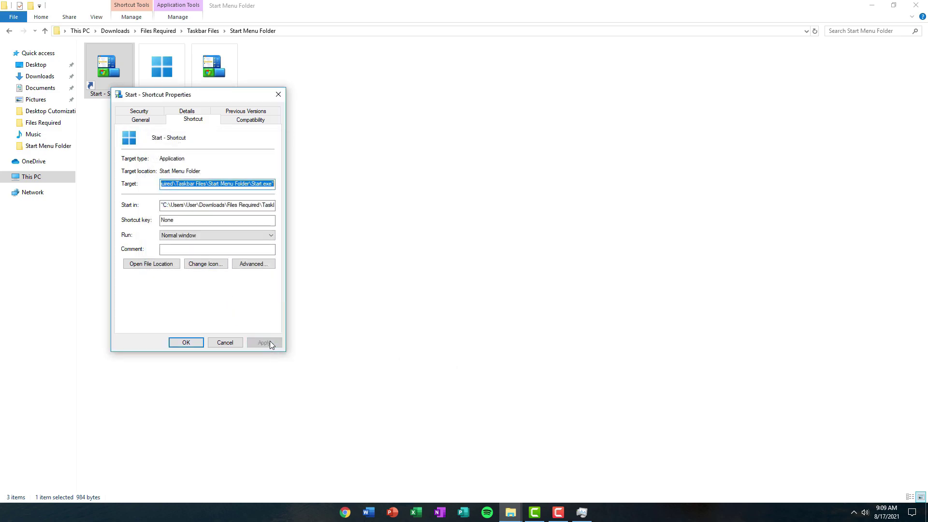
click(186, 342)
Step: Pin the Start shortcut to the taskbar as the first icon before Chrome, and test it by opening the Start menu
drag(110, 87, 314, 520)
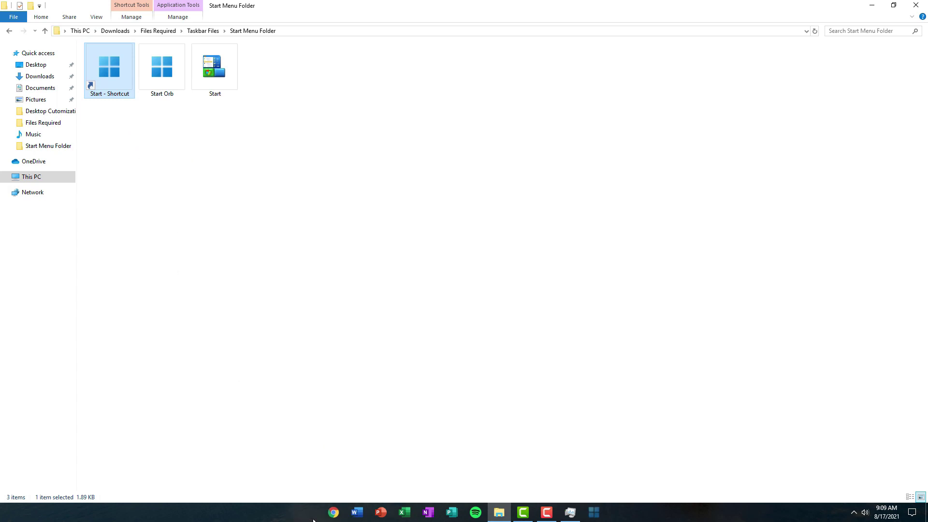
drag(605, 519, 338, 514)
click(337, 514)
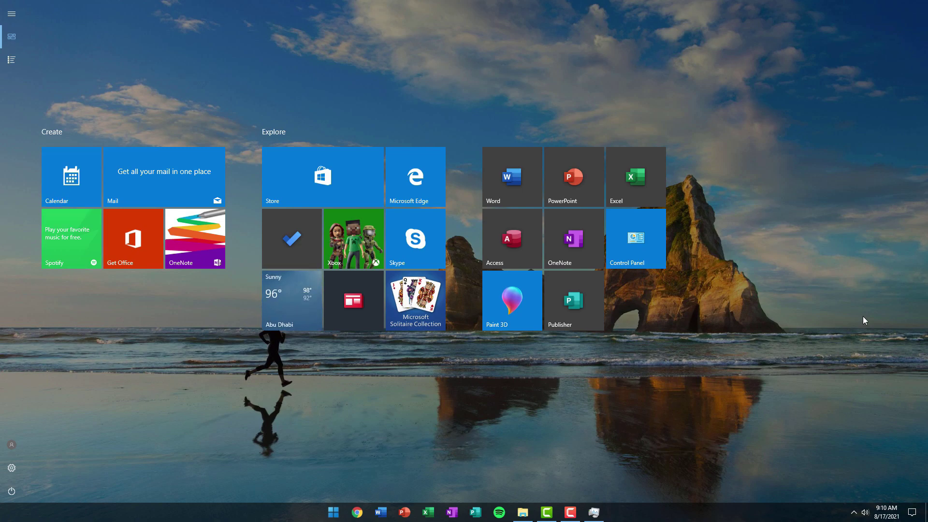
click(866, 284)
Step: Open the Start personalization settings from the desktop and preview the Start menu with full screen turned off
key(super+d)
right_click(498, 190)
click(559, 317)
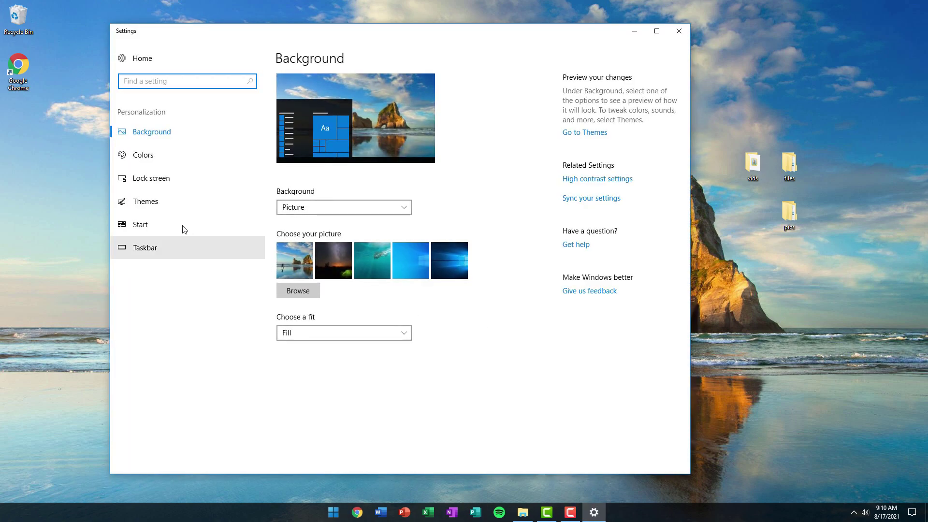
click(186, 229)
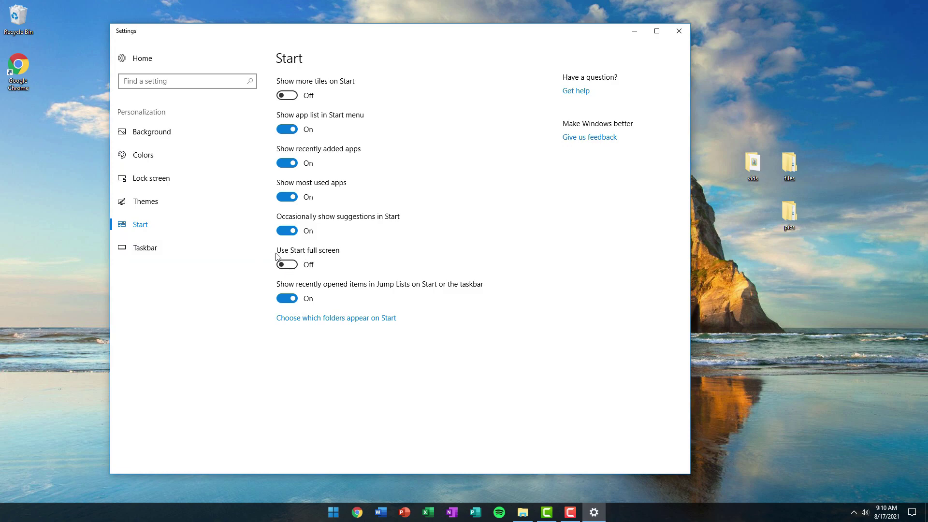
click(333, 512)
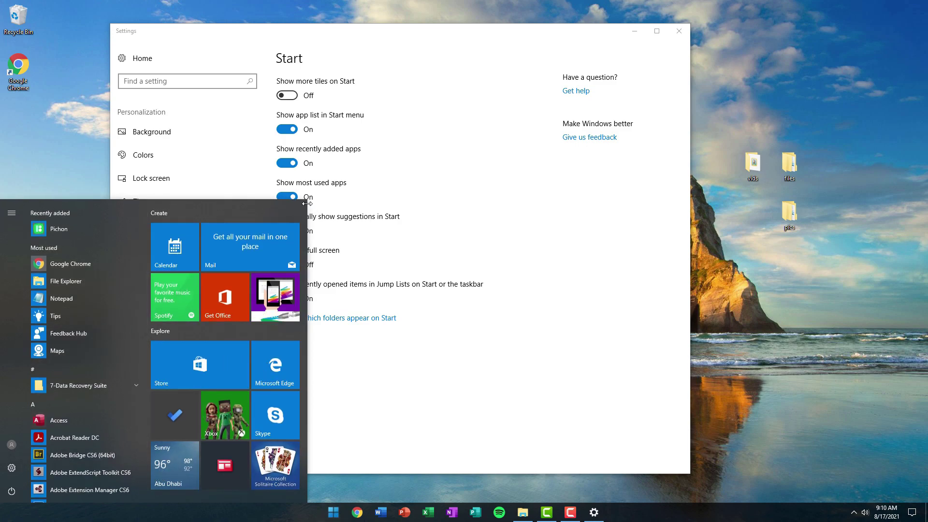
click(341, 239)
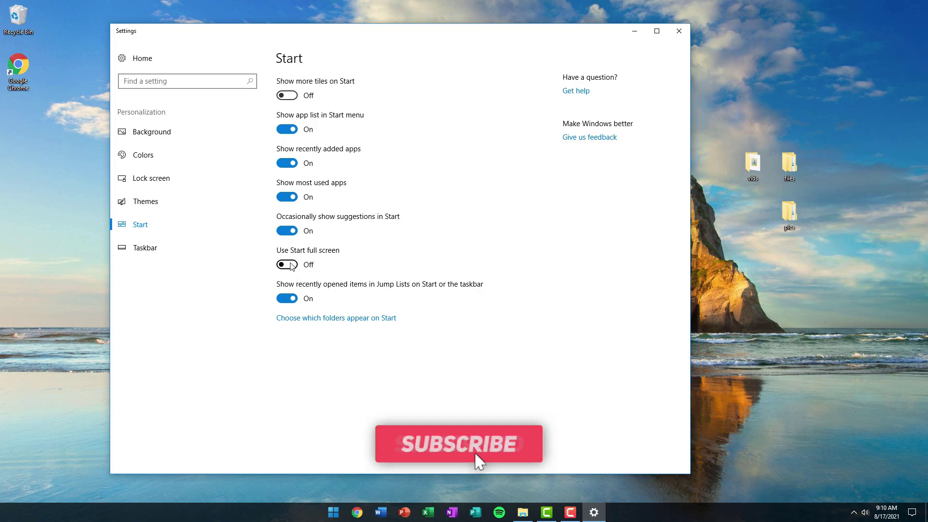
Step: Turn on Use Start full screen, test the Start menu, and return to the Start settings
click(311, 266)
key(super)
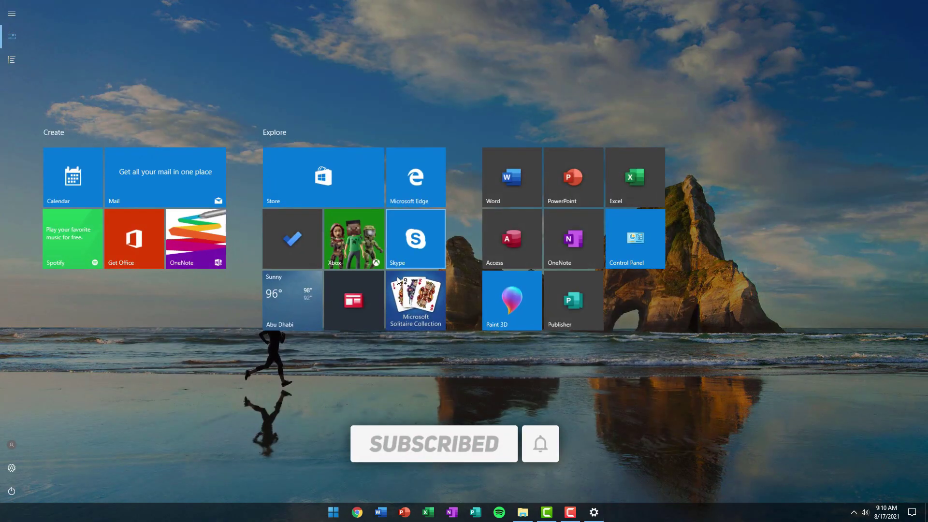
click(600, 516)
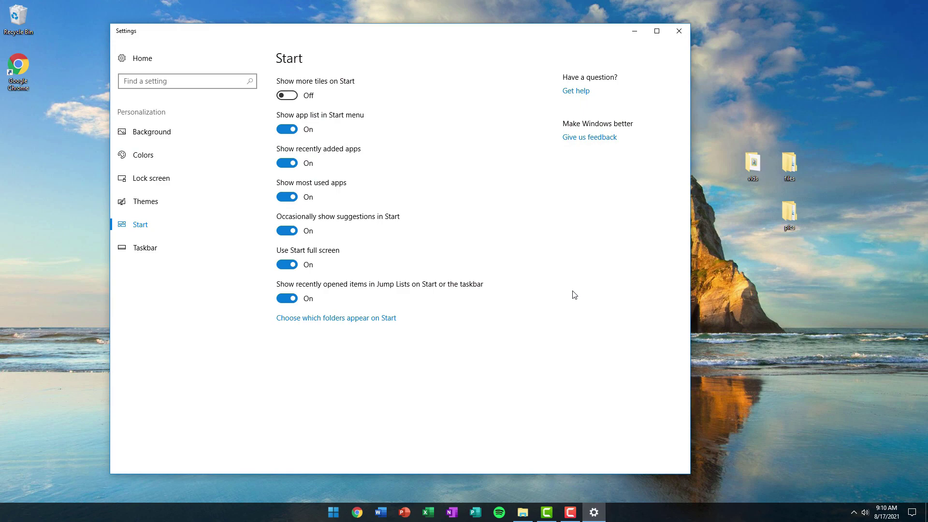
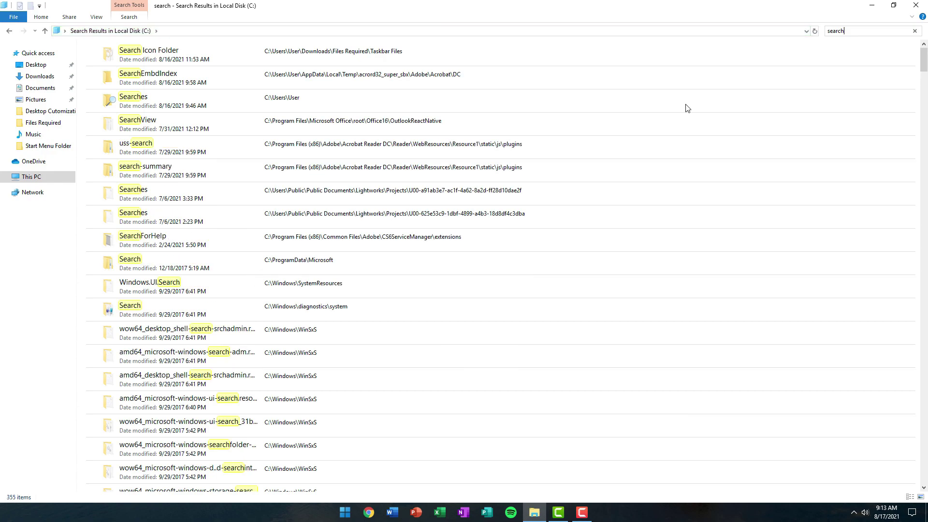
Step: Find the Search shortcut under C:\Users\Default in the Local Disk (C:) search results and test it by opening and closing Windows search
scroll(543, 224, down, 10)
scroll(516, 196, down, 15)
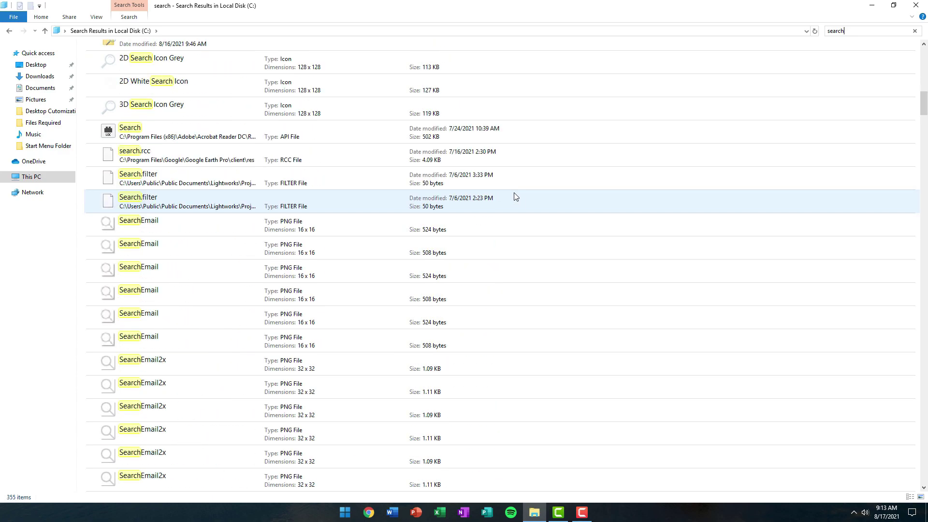
scroll(516, 197, down, 15)
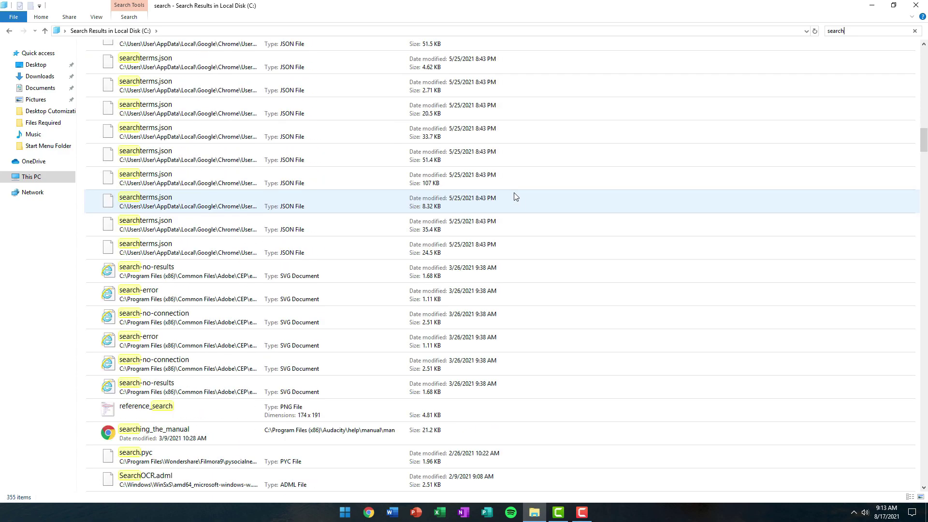
scroll(516, 196, down, 15)
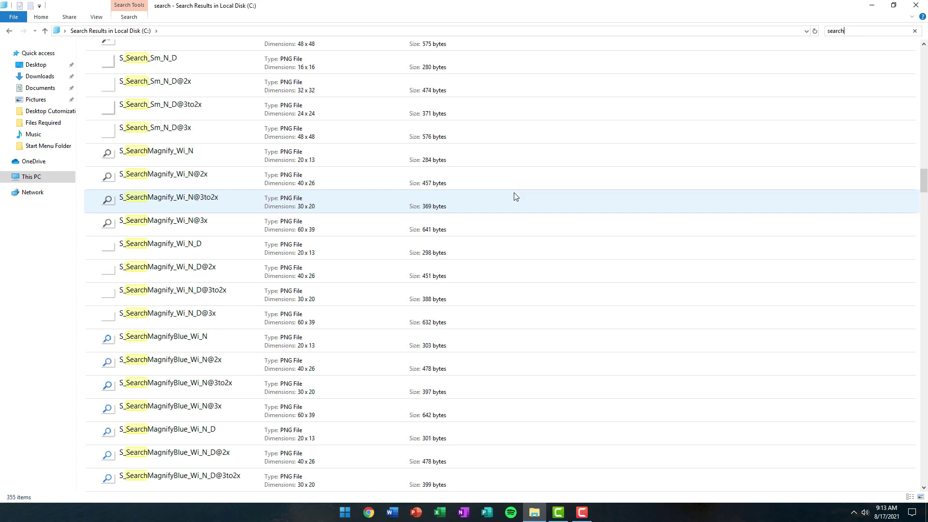
scroll(515, 196, down, 15)
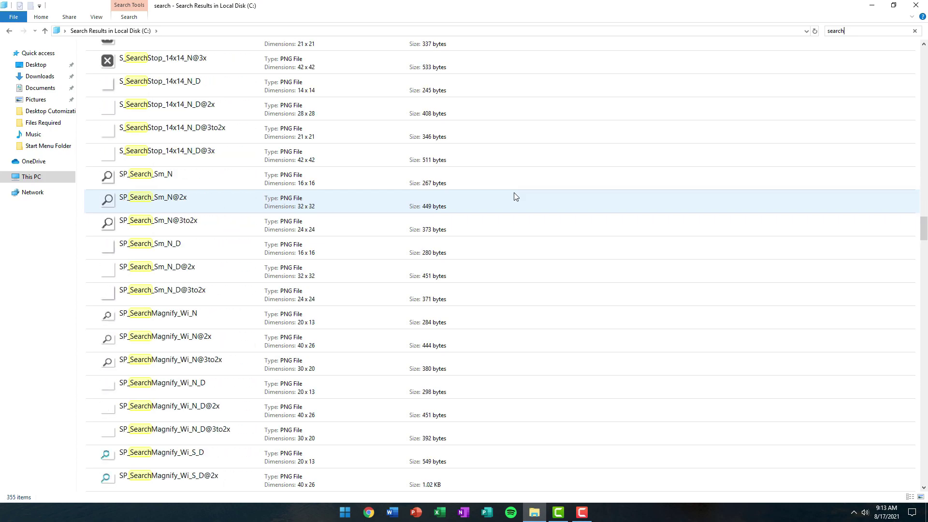
scroll(516, 196, down, 15)
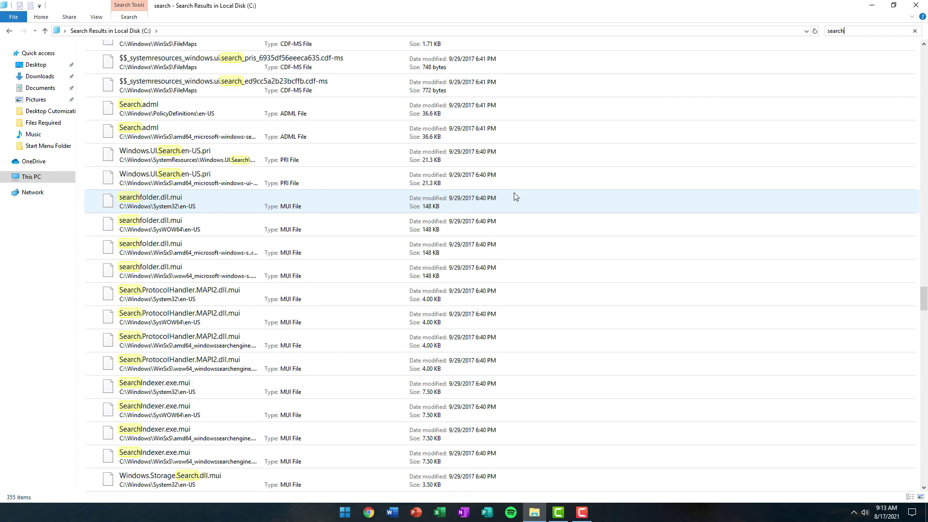
scroll(516, 197, down, 3)
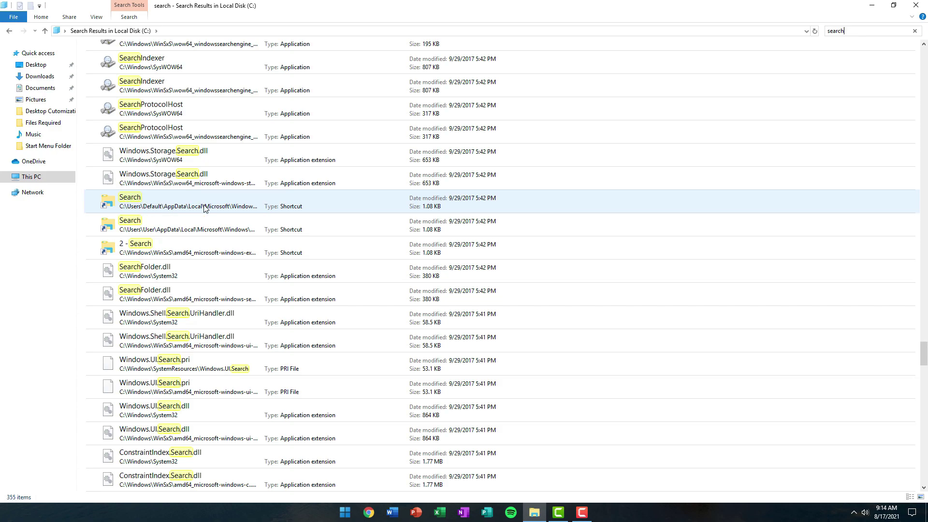
click(108, 224)
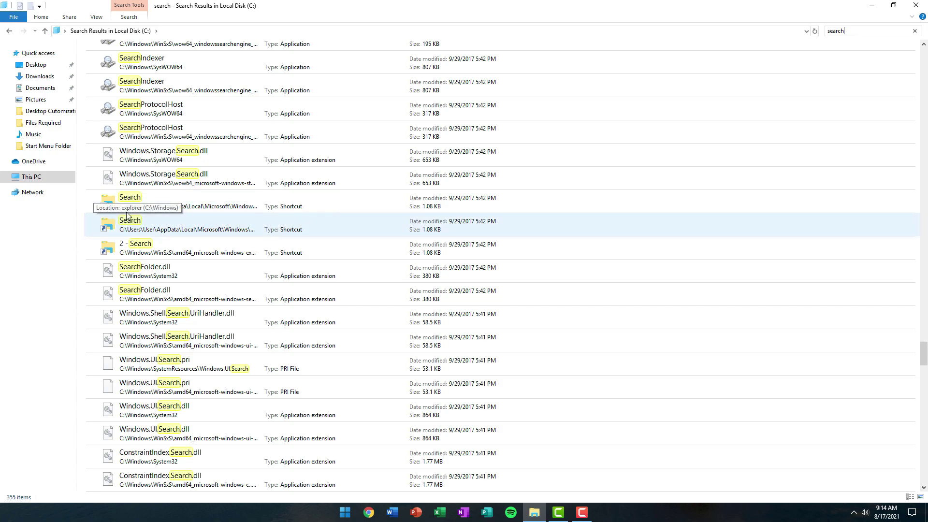
click(124, 206)
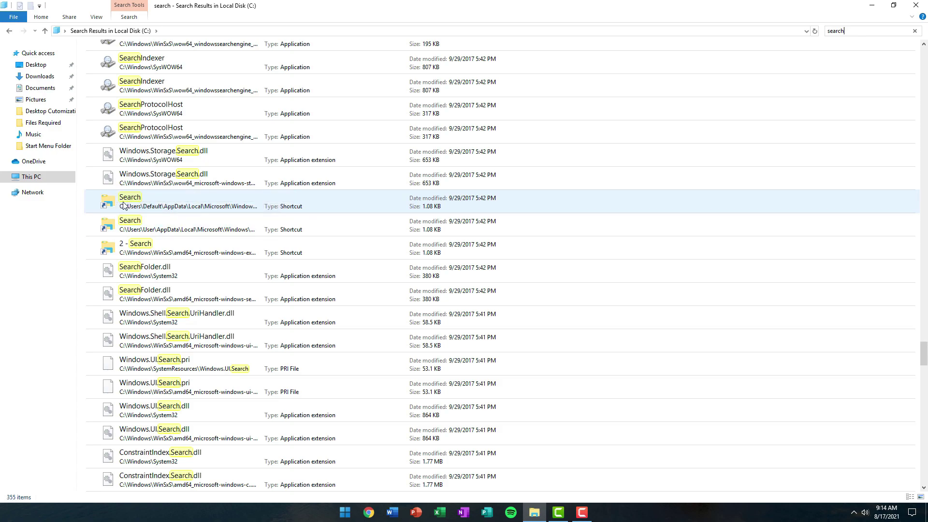
double_click(186, 199)
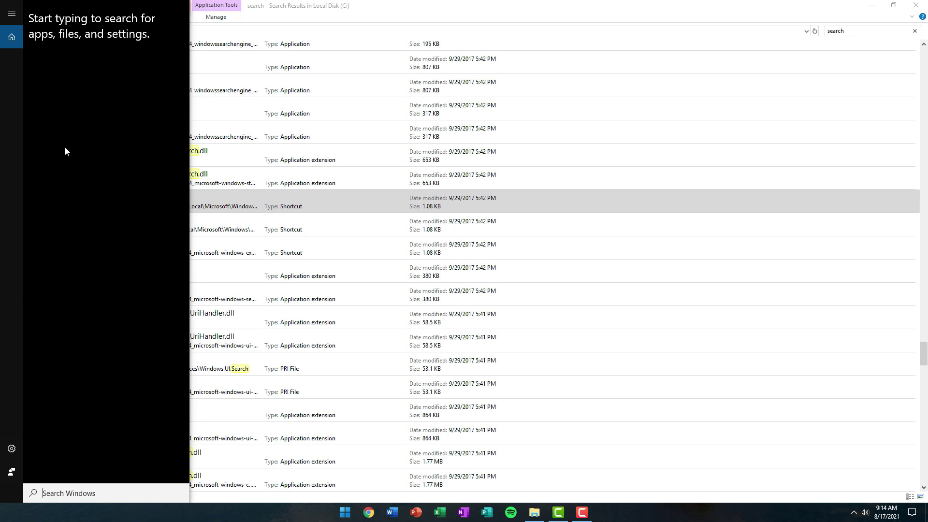
key(Escape)
Step: Copy the Search shortcut located under C:\Users\Default from the search results
click(151, 205)
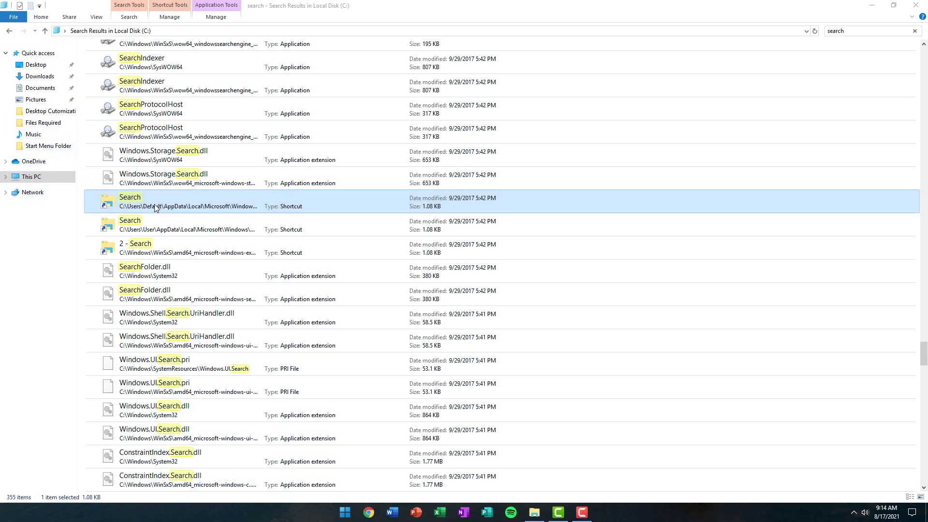
right_click(156, 200)
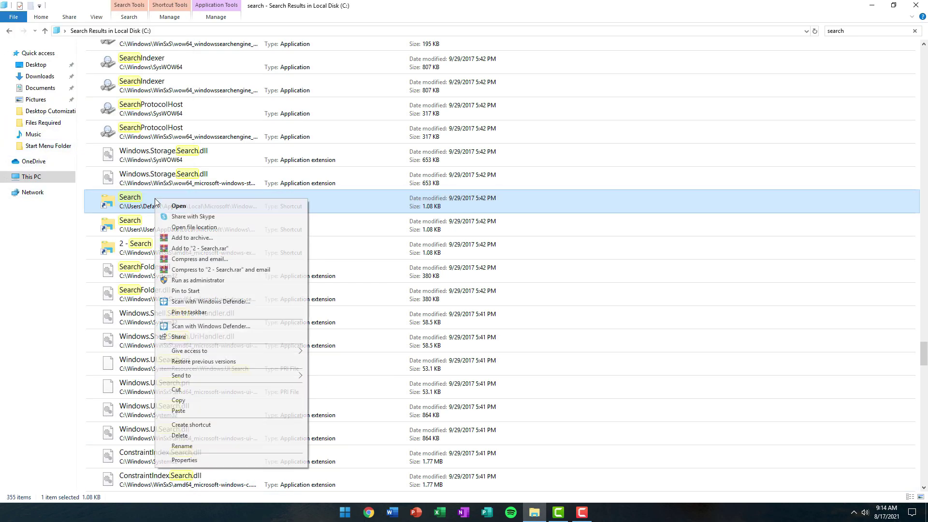
click(182, 401)
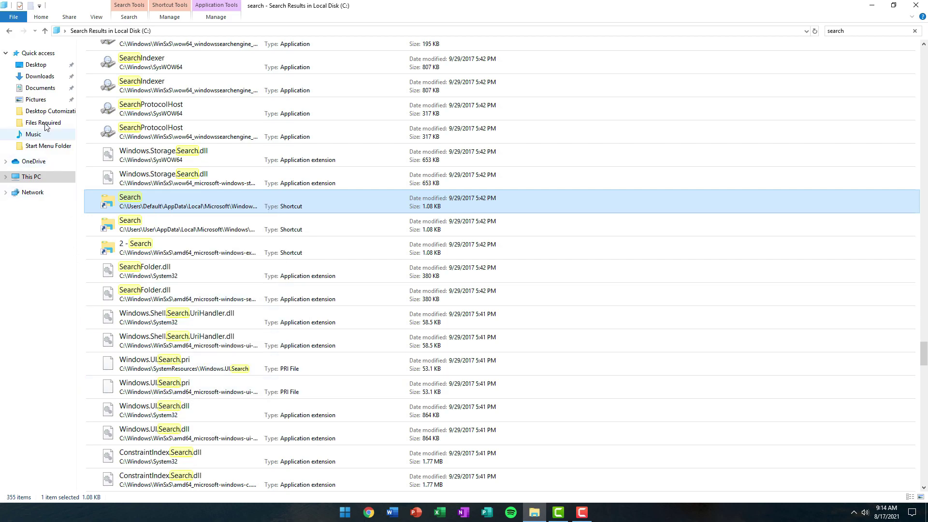
Step: Paste the shortcut into Downloads > Files Required > Taskbar Files > Search Icon Folder, replacing the existing 2 - Search file
click(48, 77)
click(107, 81)
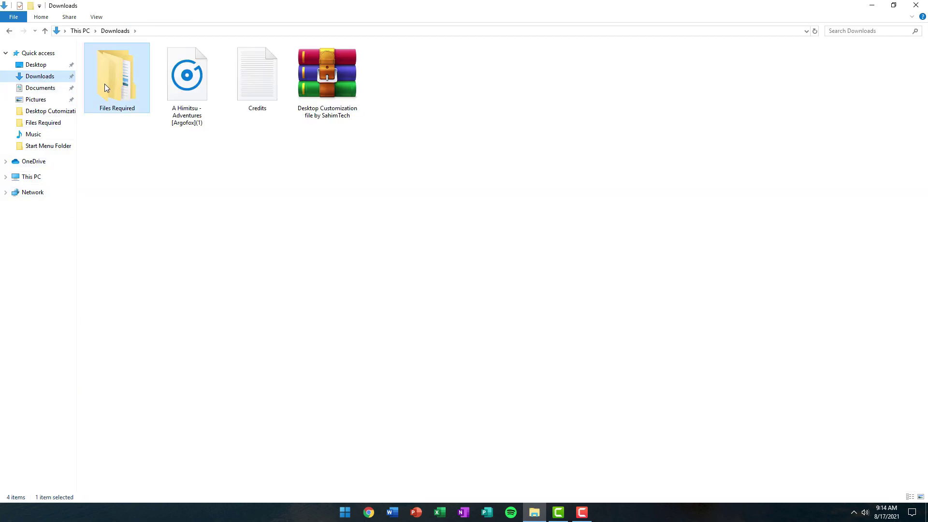
double_click(112, 98)
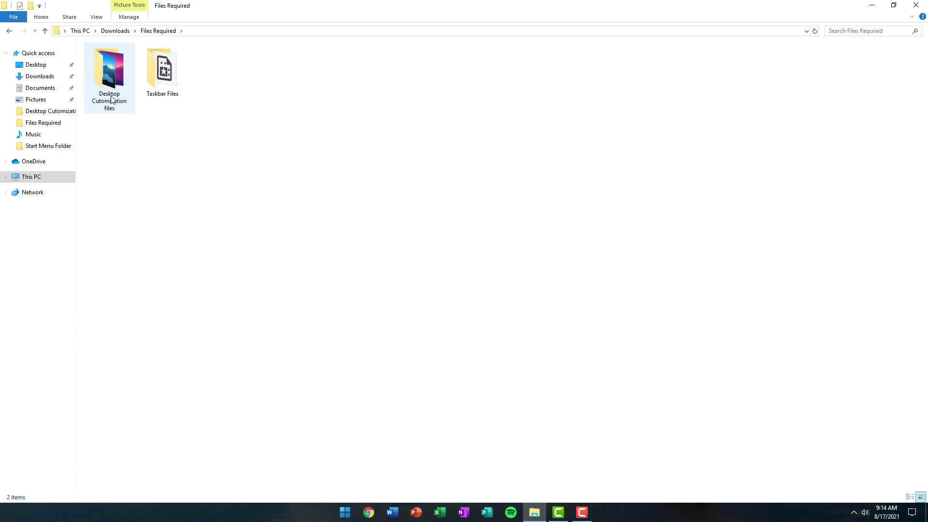
double_click(161, 83)
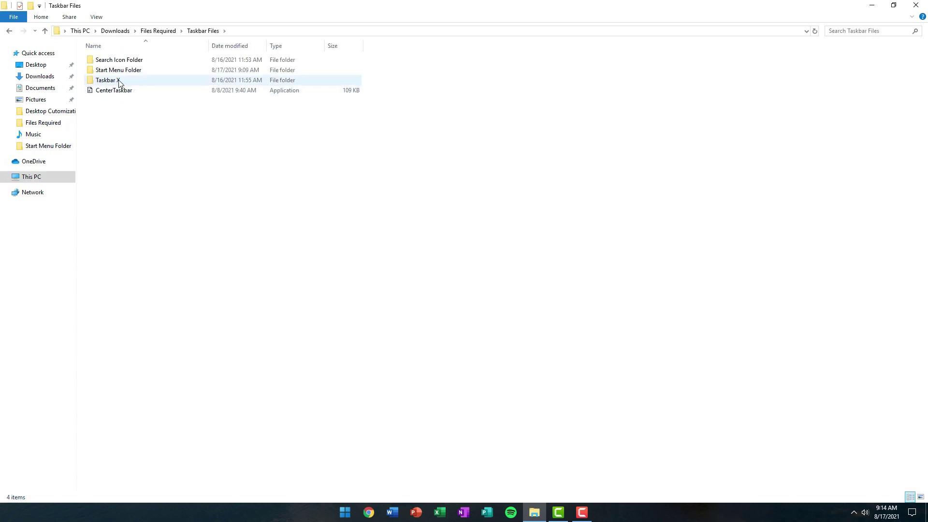
double_click(123, 62)
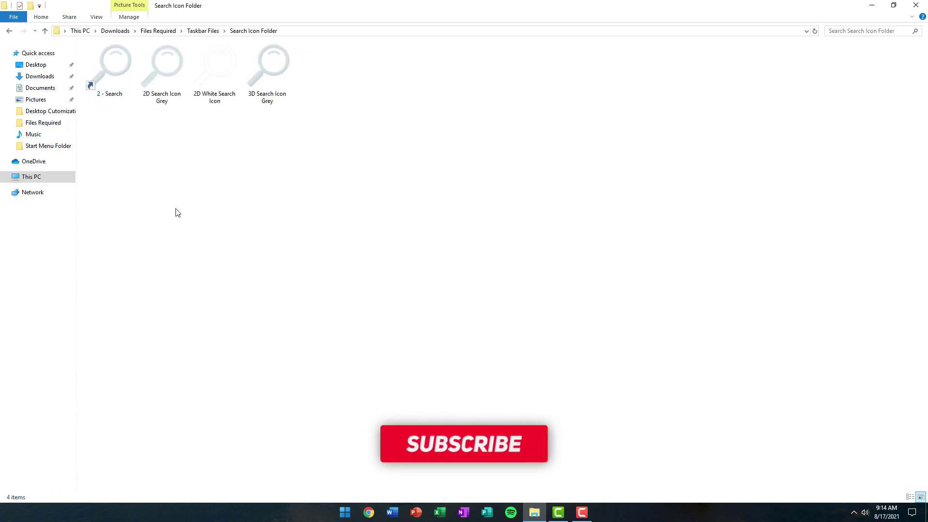
right_click(148, 156)
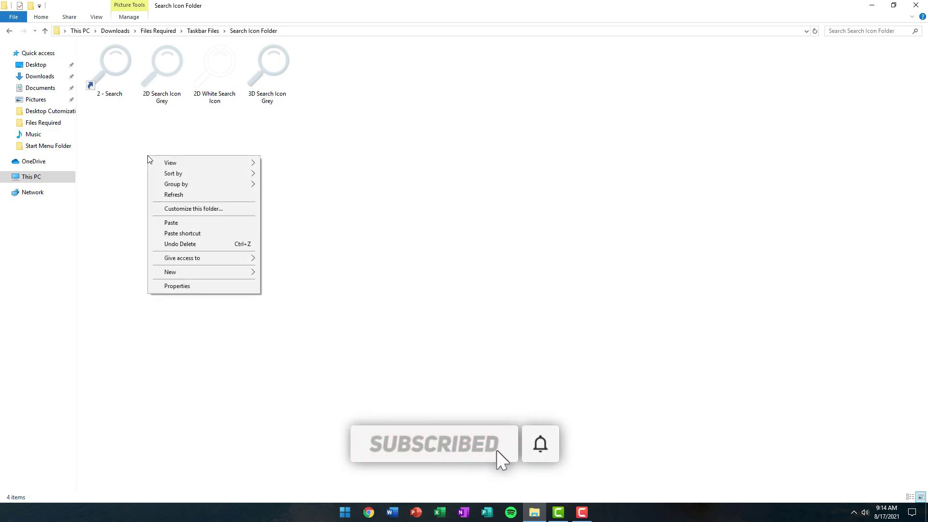
click(185, 225)
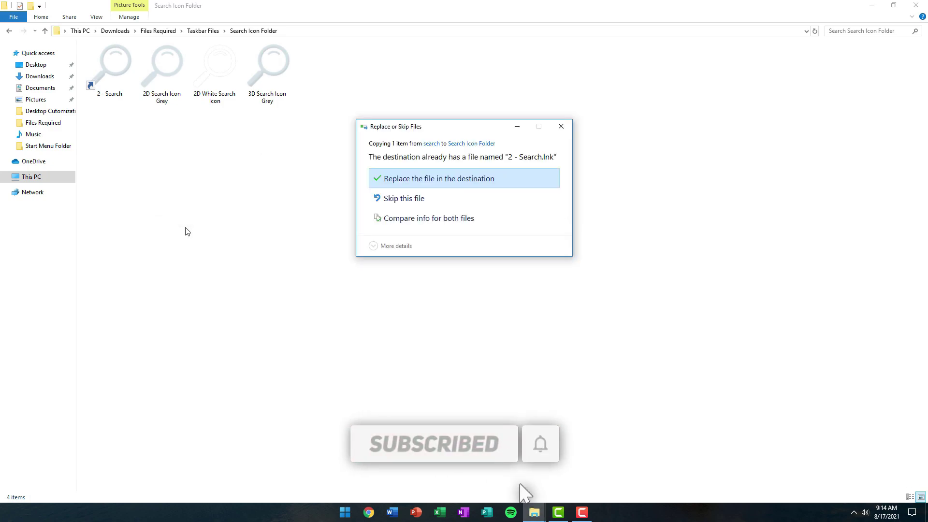
click(443, 186)
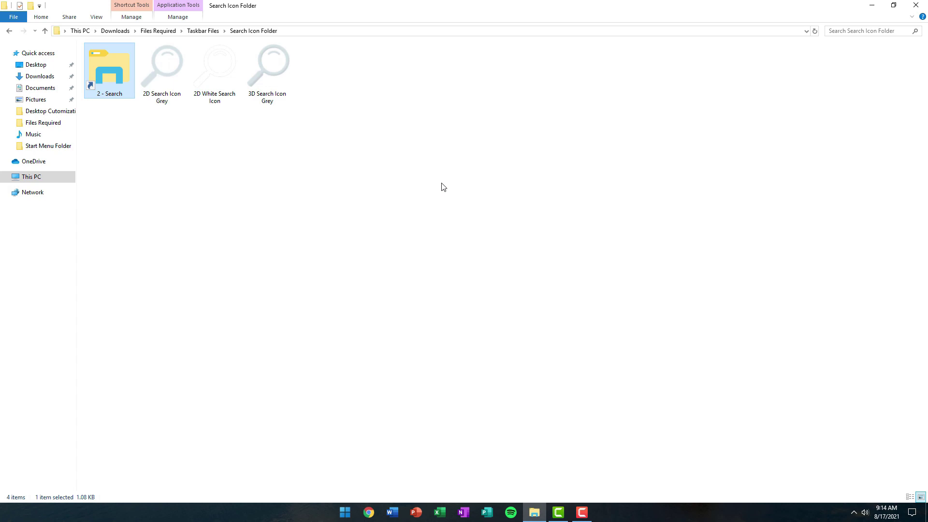
Step: Open the 2 - Search shortcut's properties and start browsing for a replacement icon file
drag(108, 96, 112, 62)
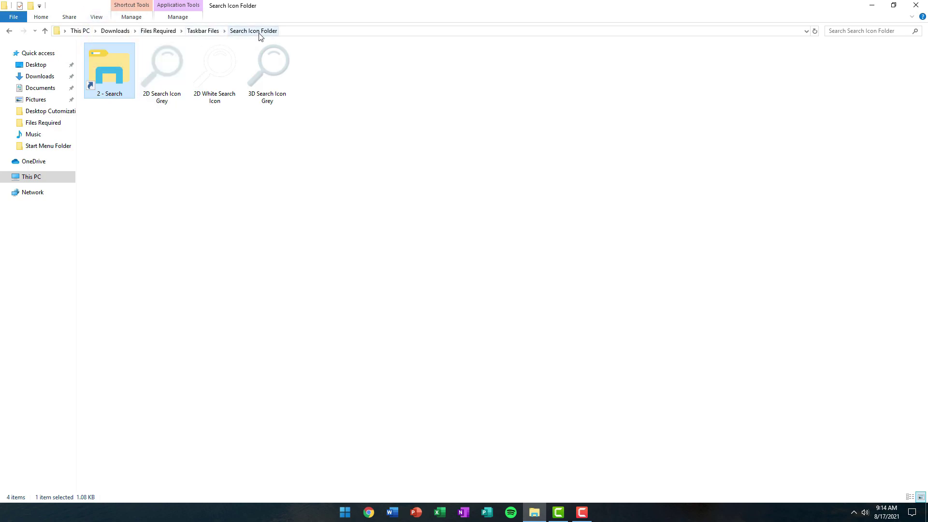
right_click(99, 71)
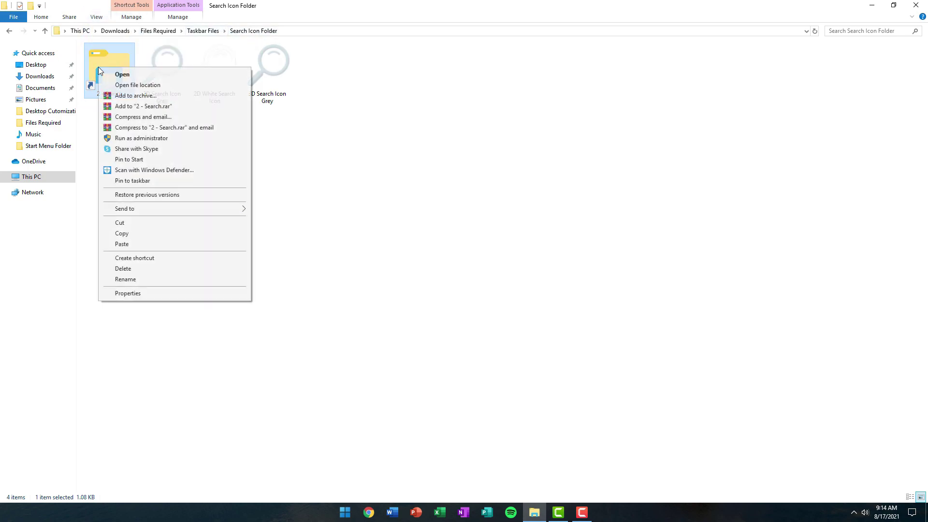
click(158, 293)
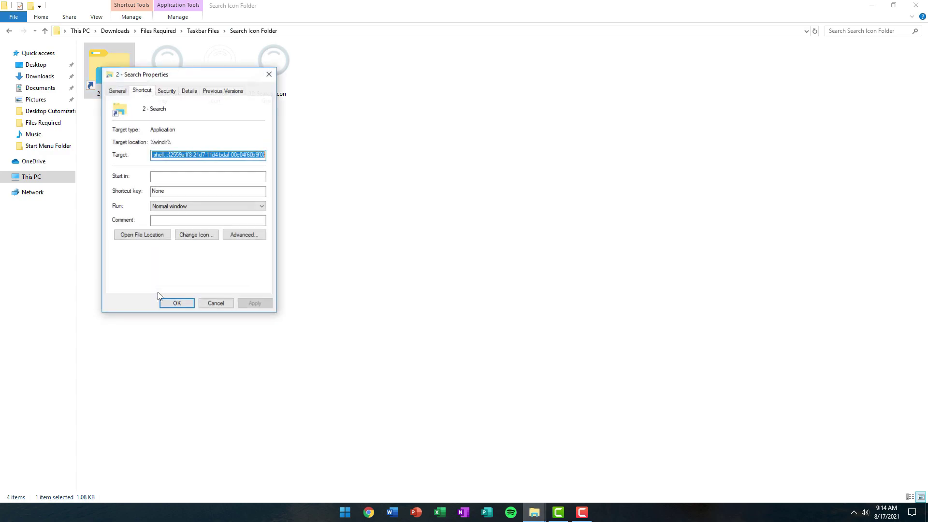
click(193, 237)
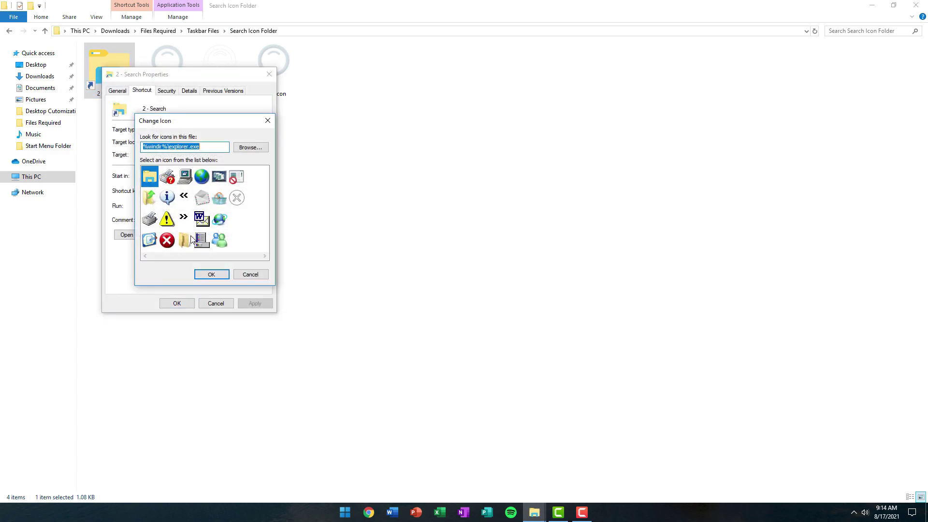
click(253, 147)
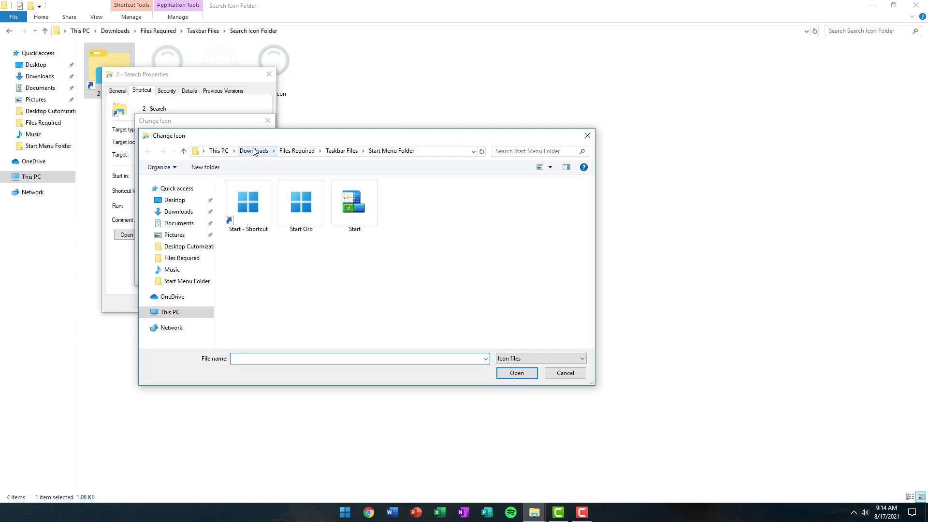
Step: Assign the 3D Search Icon Grey file from Taskbar Files > Search Icon Folder as the 2 - Search shortcut's icon and apply the change
click(344, 151)
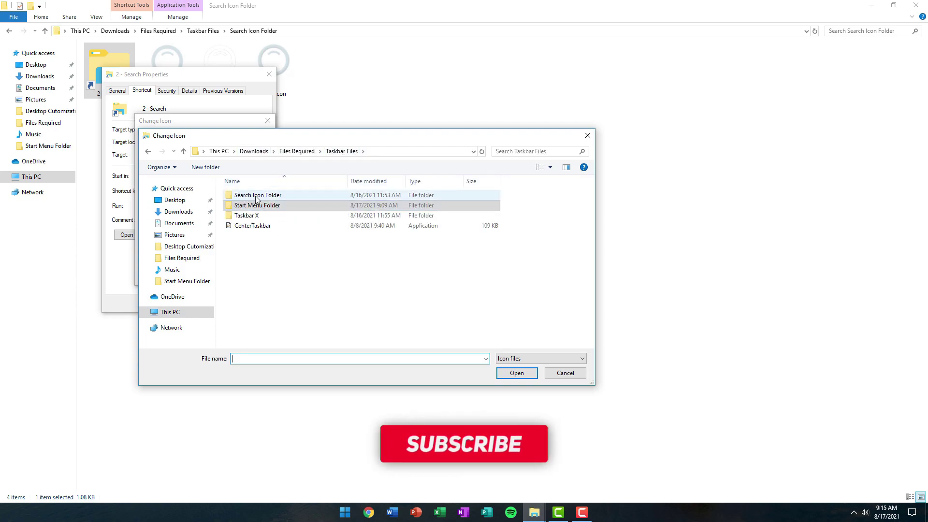
double_click(255, 196)
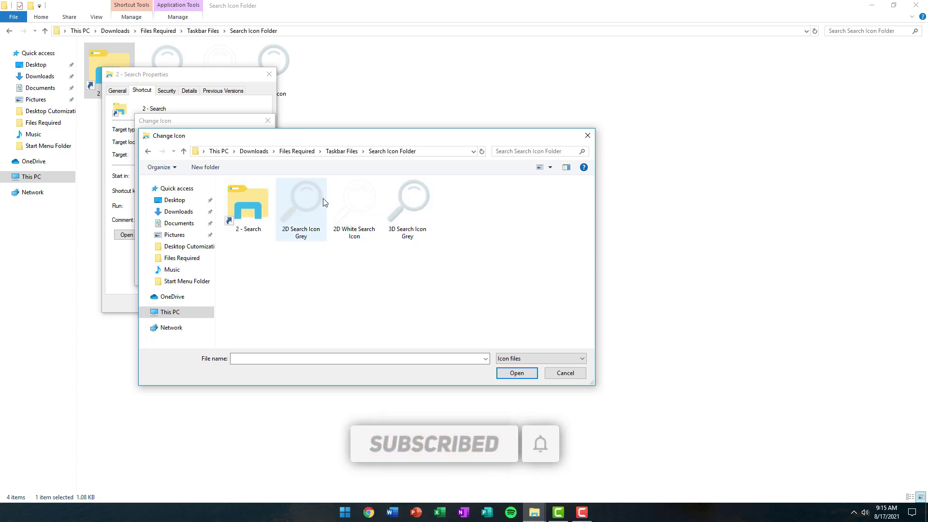
click(300, 195)
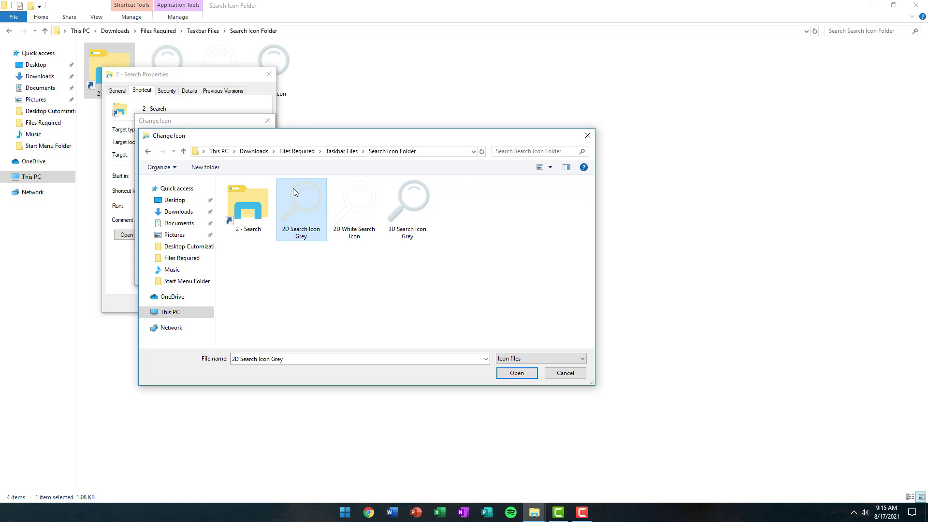
click(413, 217)
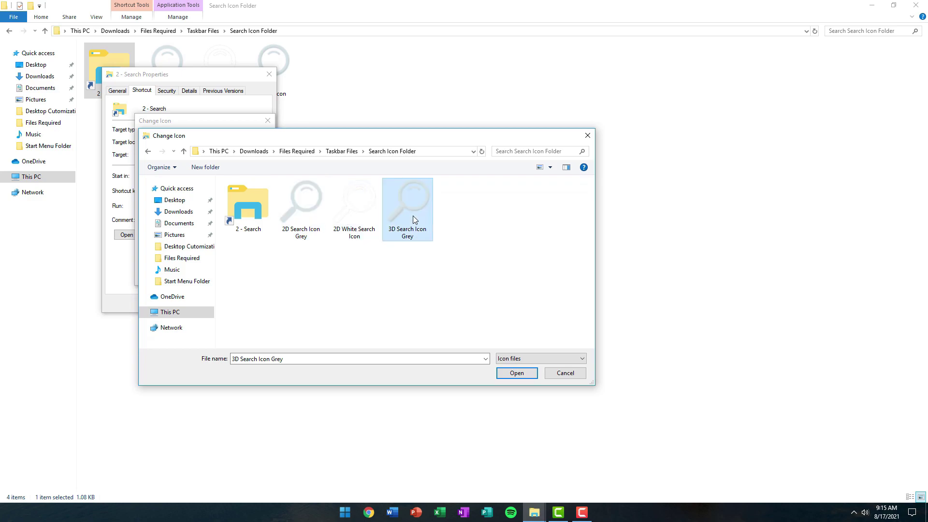
click(339, 213)
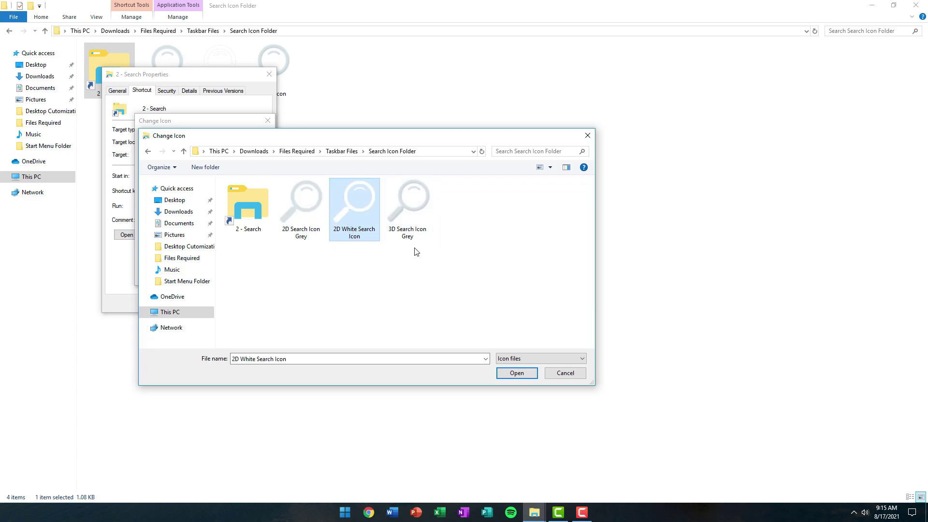
click(414, 209)
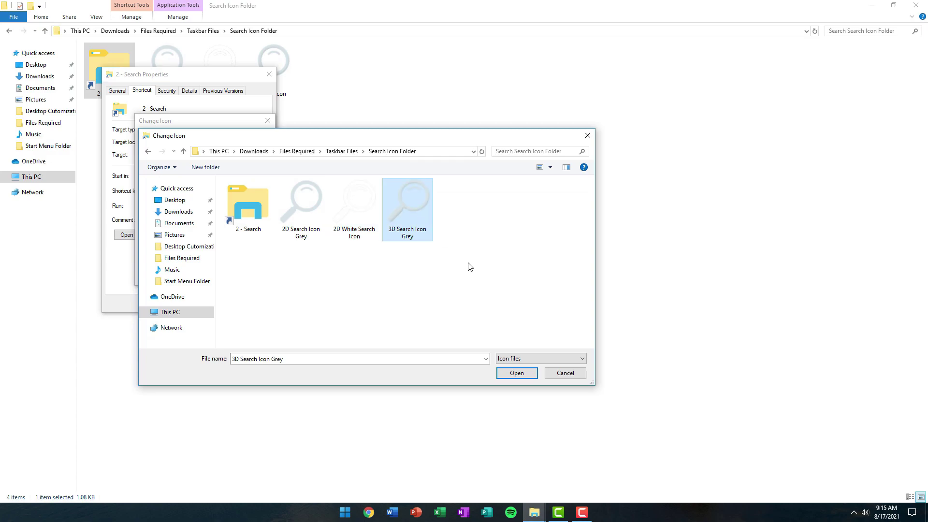
click(516, 373)
click(226, 275)
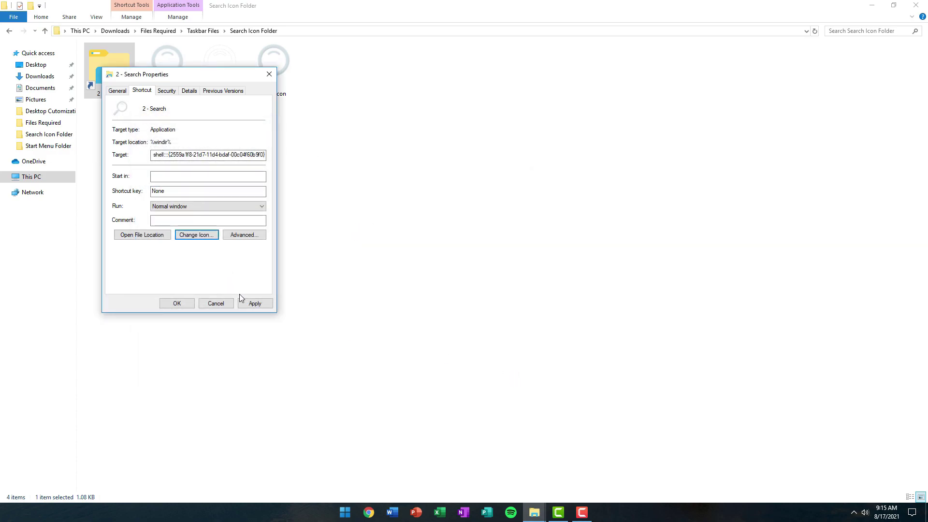
click(258, 307)
click(177, 303)
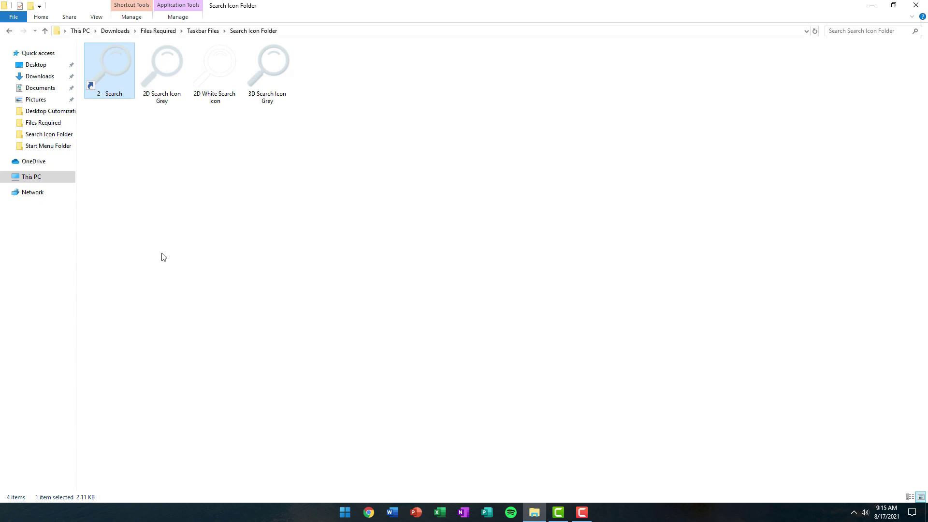
Step: Pin the 2 - Search shortcut to the taskbar between Start and Chrome, and test the pinned Start and Search icons
drag(105, 66, 312, 511)
drag(594, 512, 341, 510)
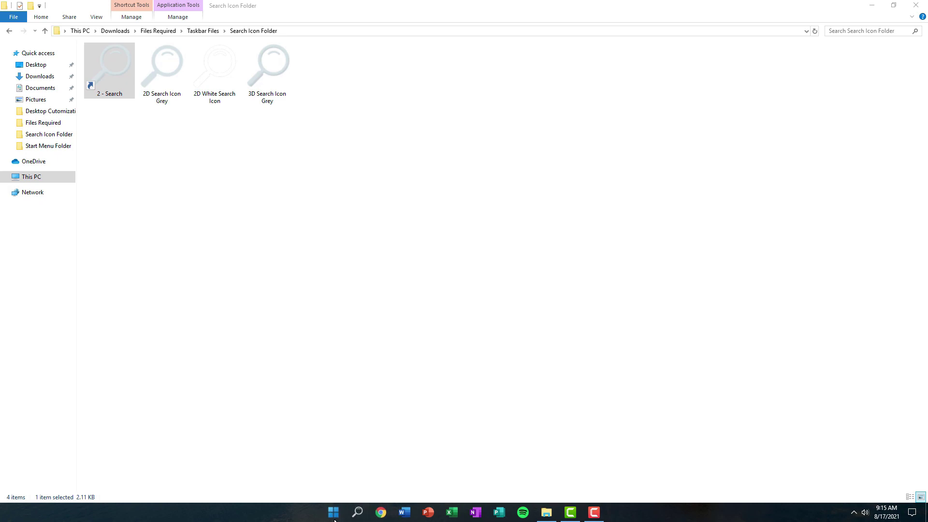
click(334, 512)
click(576, 440)
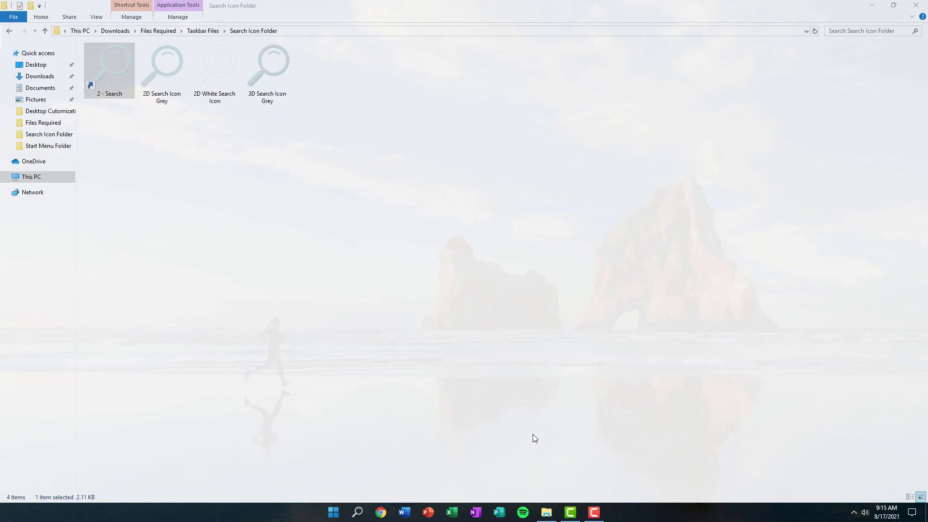
click(358, 513)
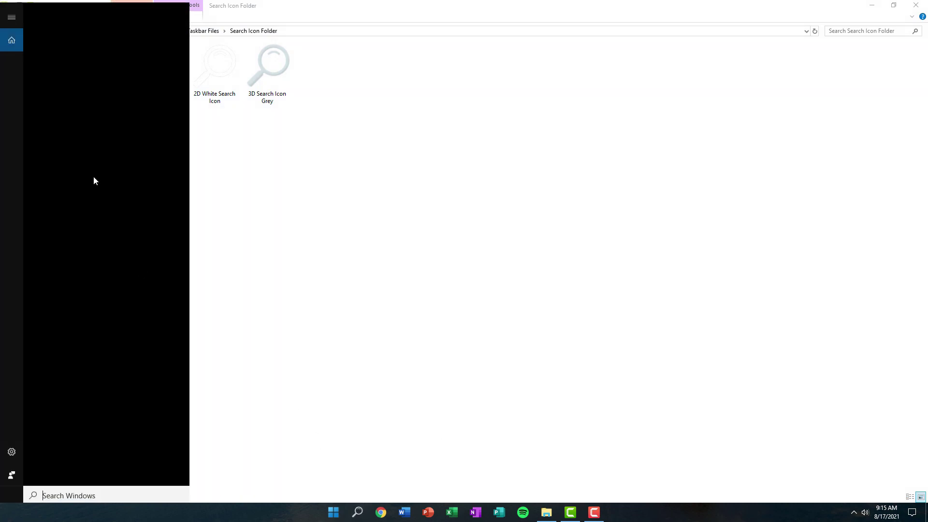
click(323, 349)
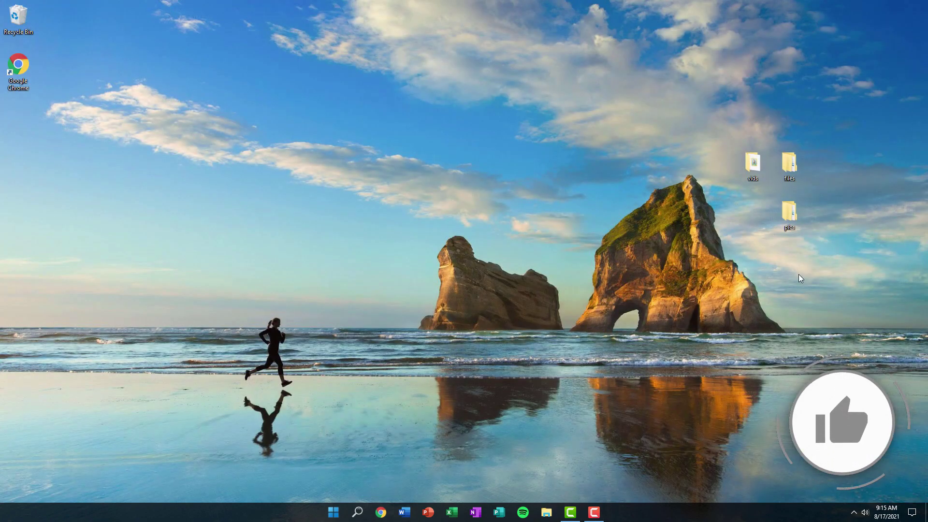
Step: Hide all icons on the desktop
drag(879, 296, 24, 17)
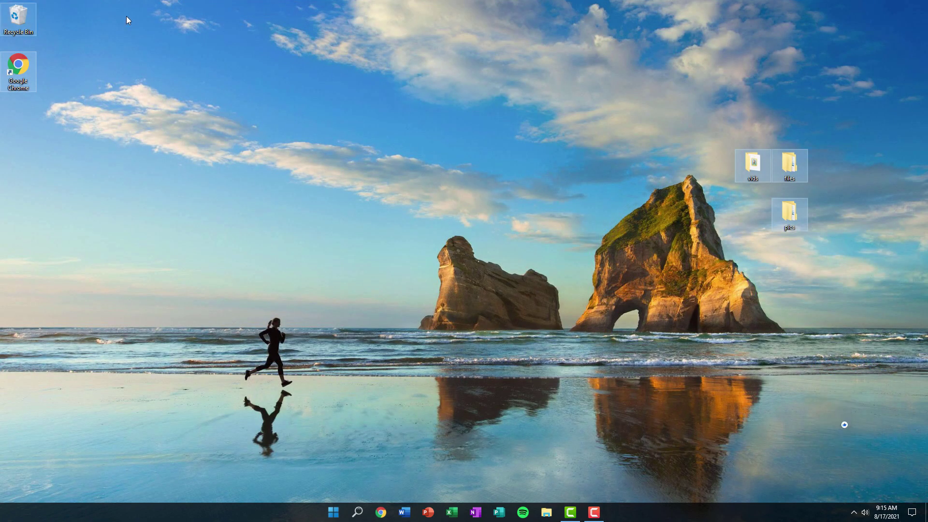
click(405, 149)
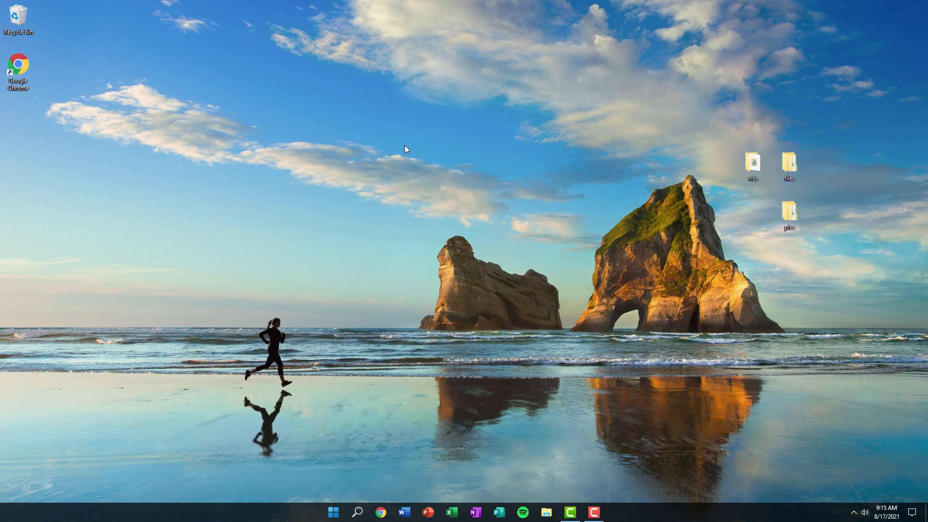
right_click(324, 129)
mouse_move(382, 137)
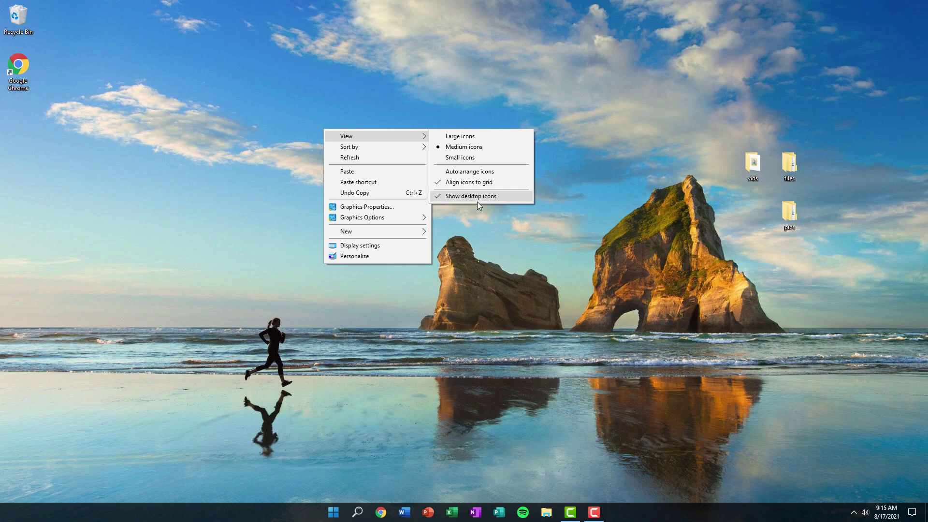
click(463, 196)
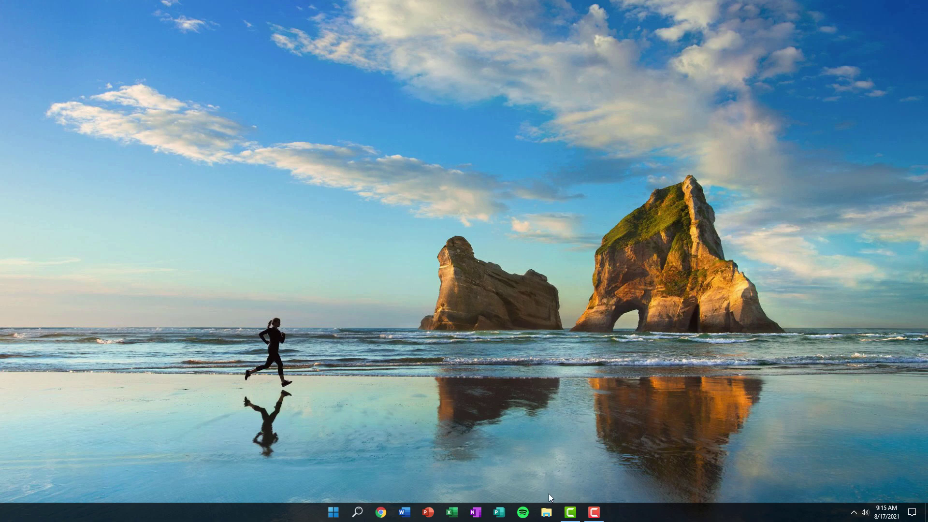
Step: Open the Desktop Cutomization files folder inside Downloads > Files Required
click(547, 513)
double_click(227, 72)
click(129, 88)
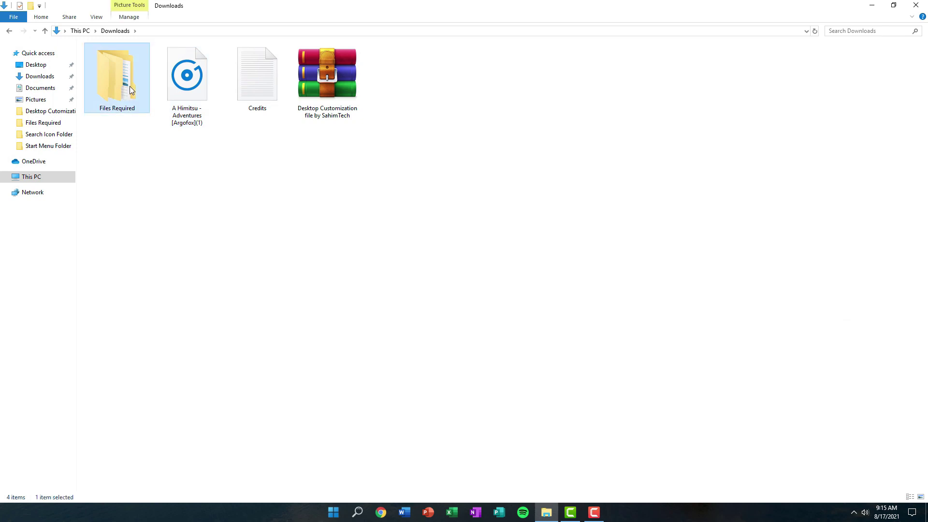
double_click(130, 90)
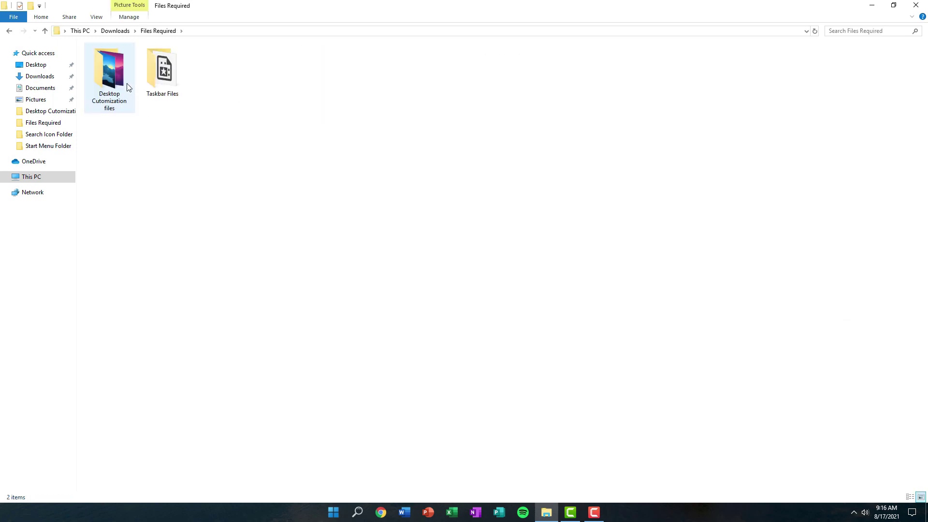
double_click(105, 70)
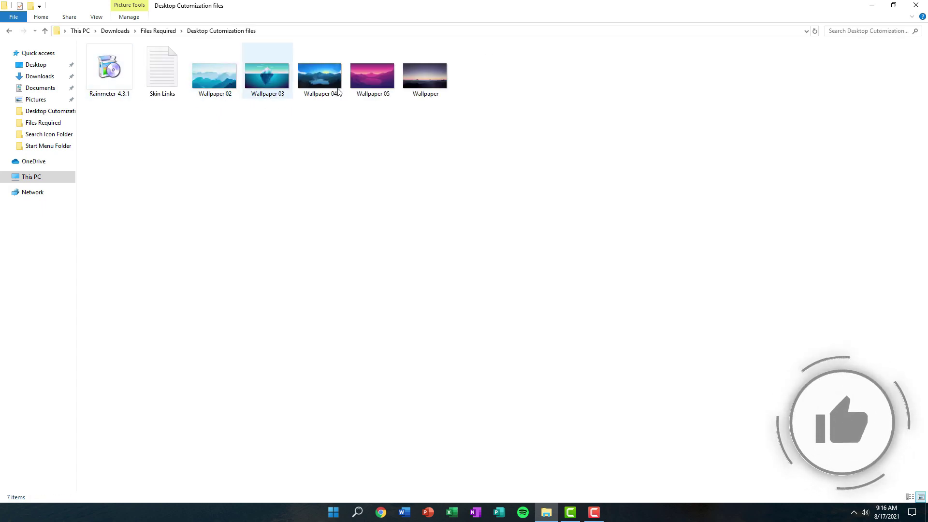
Step: Preview the supplied wallpaper images in Photos, from Wallpaper 02 through to Wallpaper, and close the viewer
drag(442, 123, 225, 74)
double_click(223, 74)
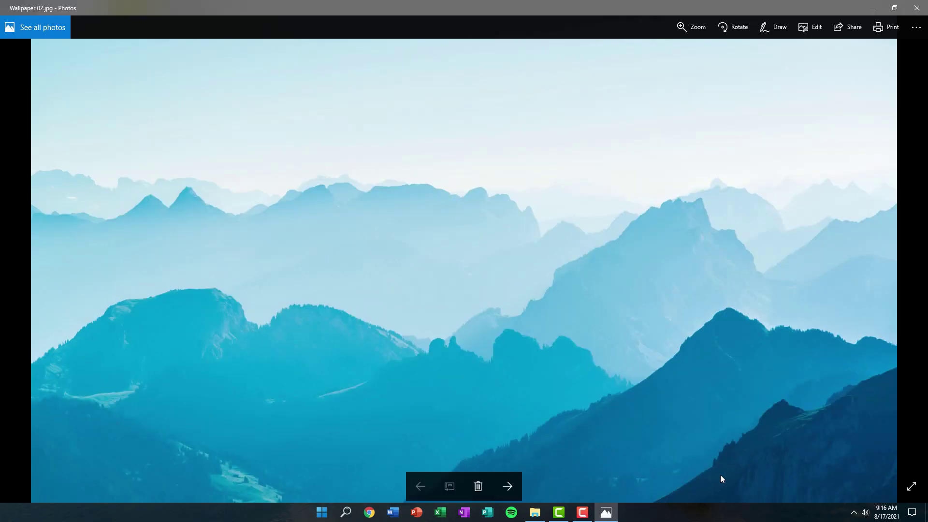
click(510, 484)
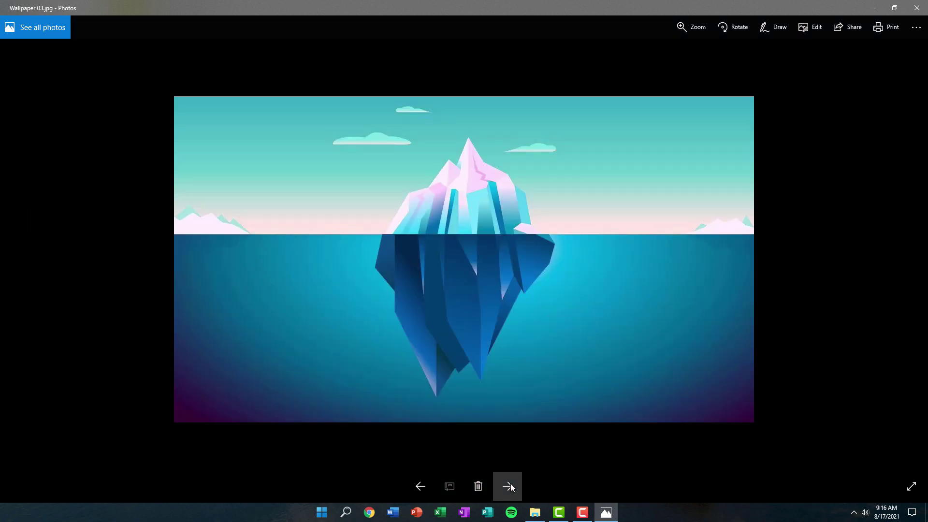
click(511, 483)
click(510, 483)
click(509, 486)
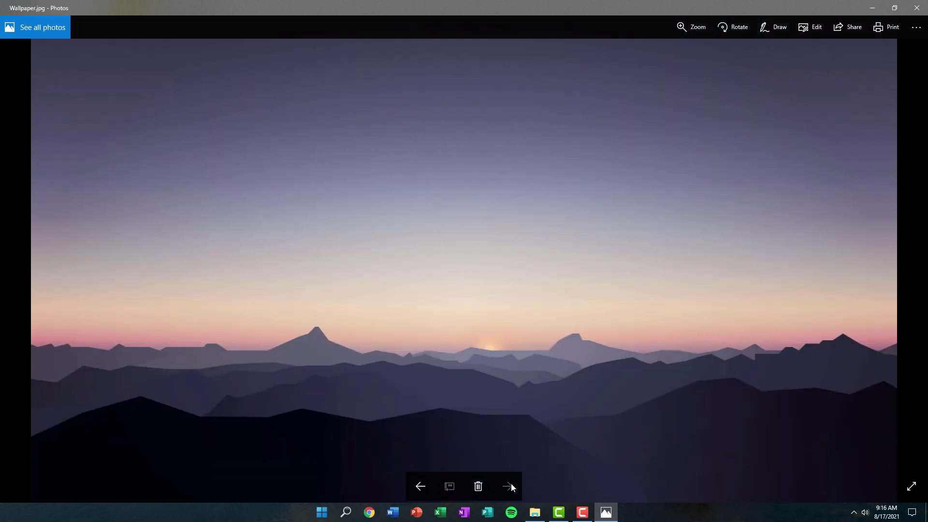
click(916, 7)
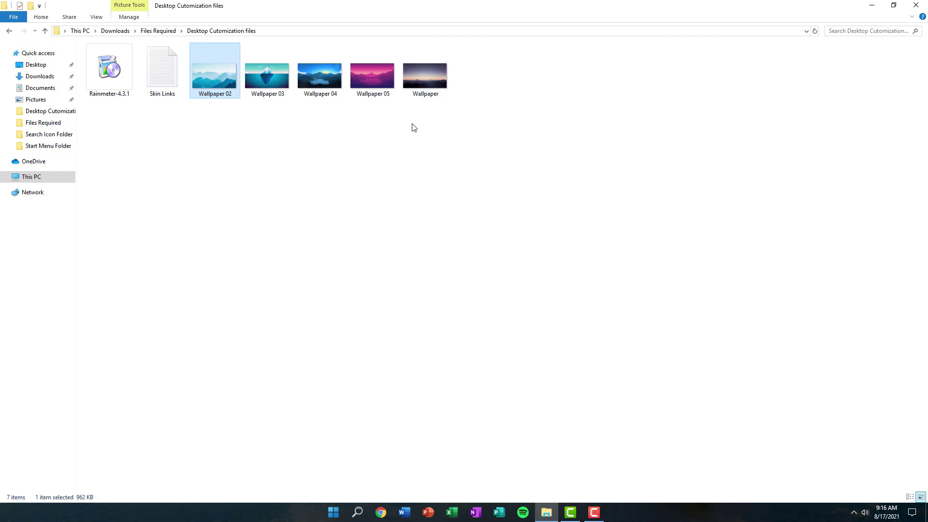
Step: Preview the image named Wallpaper once more, set it as the desktop background and close the folder window
click(349, 161)
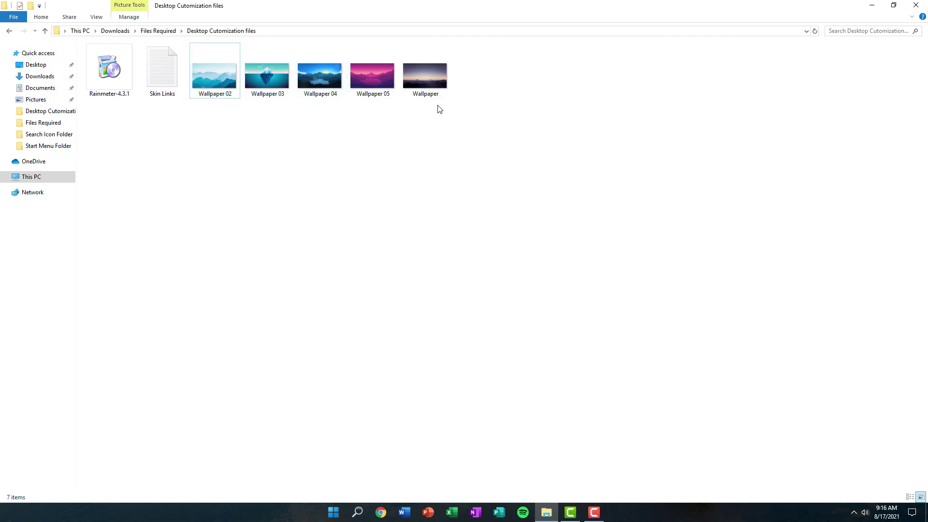
double_click(432, 81)
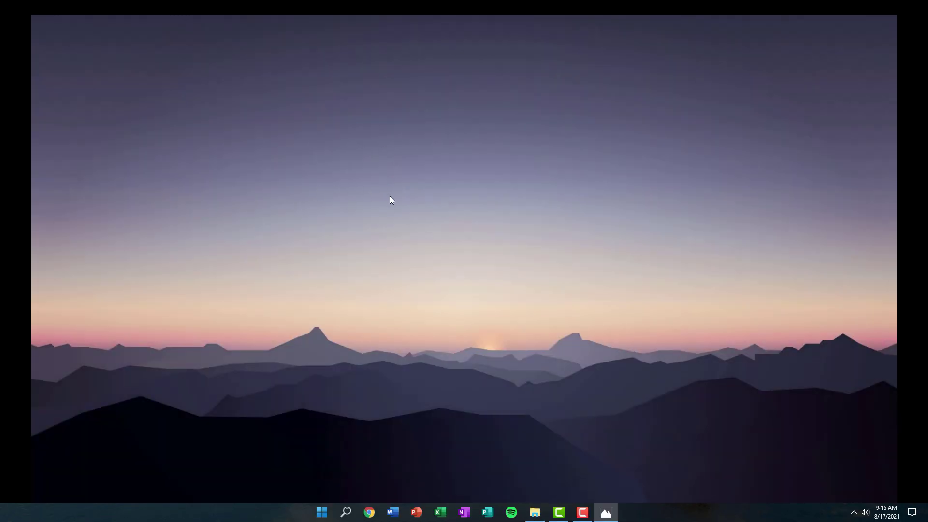
click(917, 6)
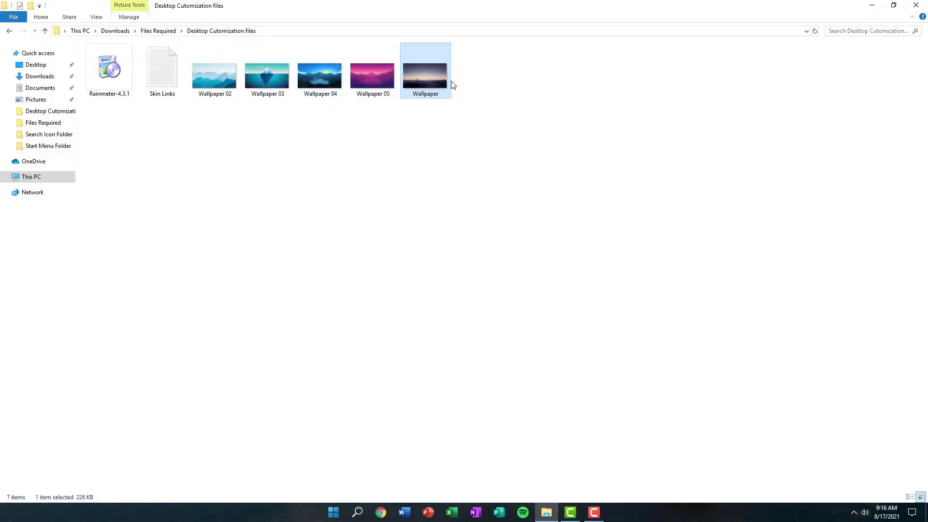
right_click(407, 75)
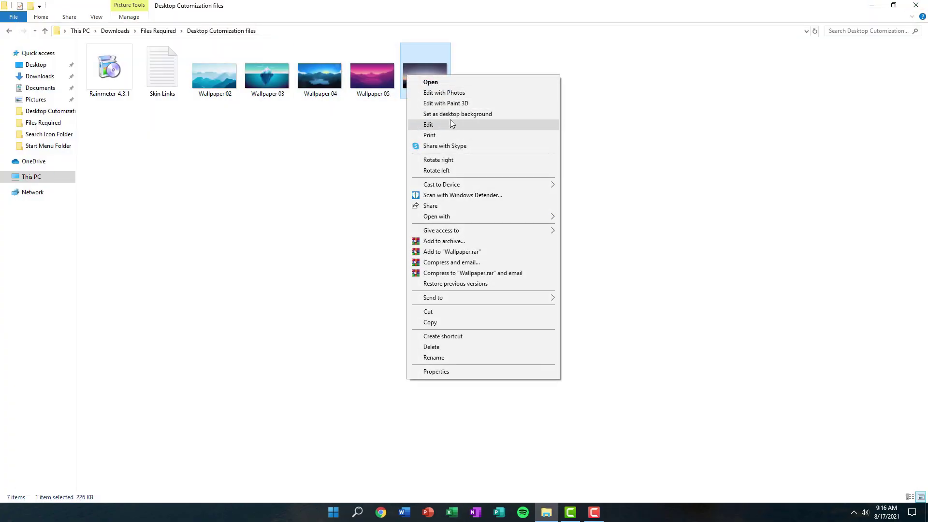
click(429, 115)
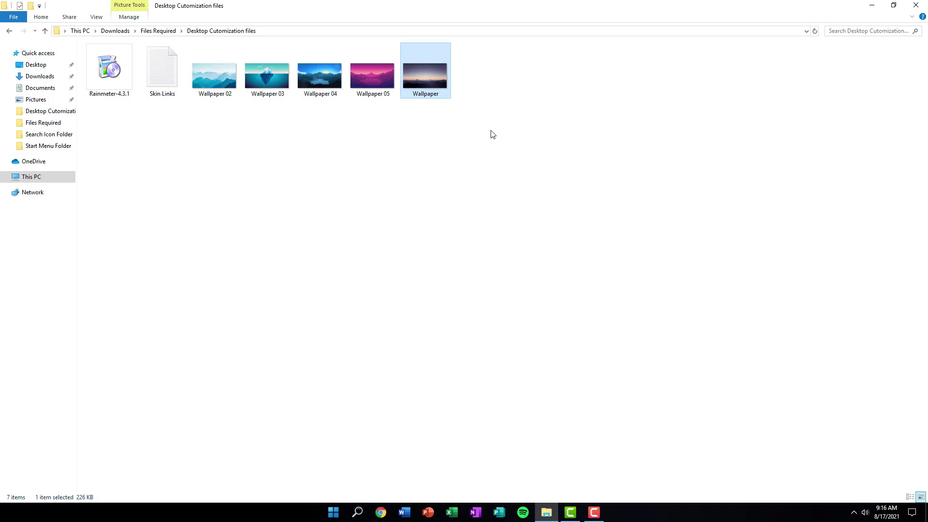
click(916, 5)
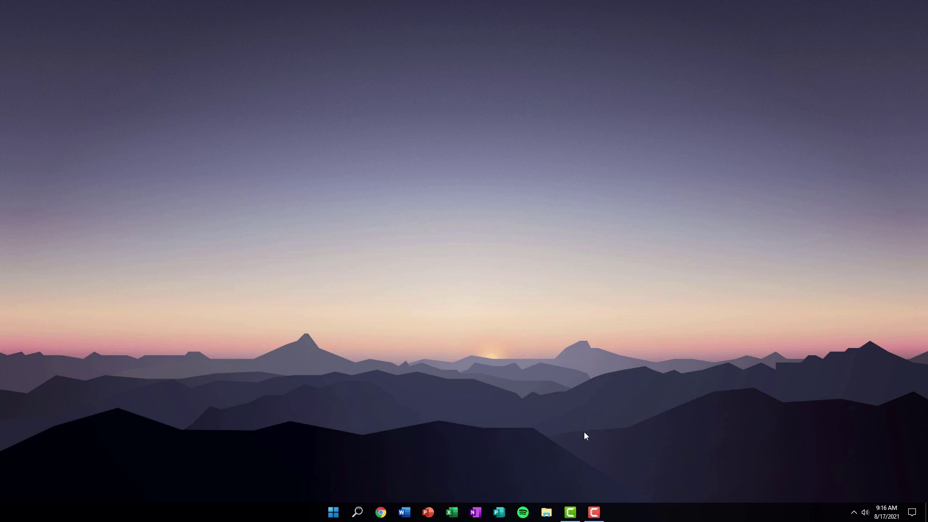
Step: Return to Downloads > Files Required > Desktop Cutomization files in a new File Explorer window
click(547, 512)
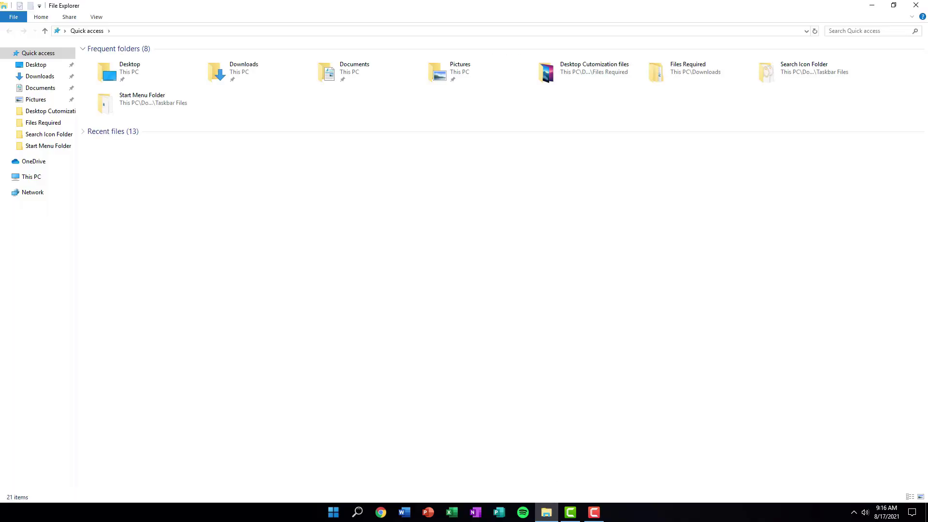
double_click(257, 78)
drag(116, 76, 115, 92)
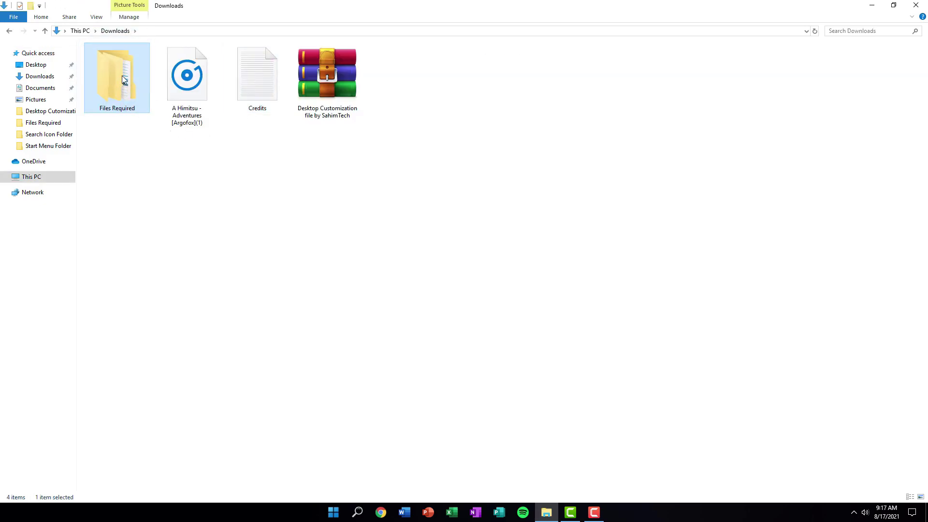
double_click(115, 91)
drag(116, 97, 101, 83)
double_click(116, 85)
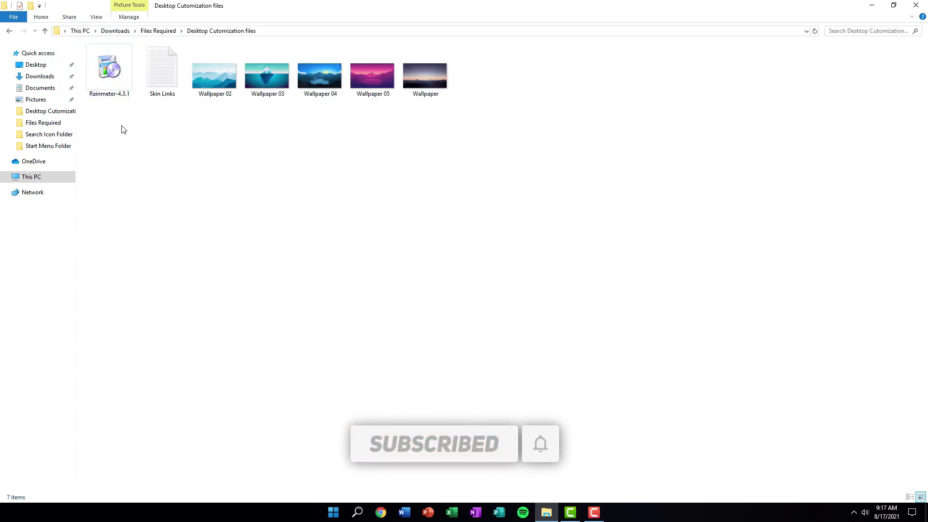
Step: Install Rainmeter-4.3.1 in English with the standard installation and default install options, then finish setup with Run Rainmeter enabled
double_click(111, 59)
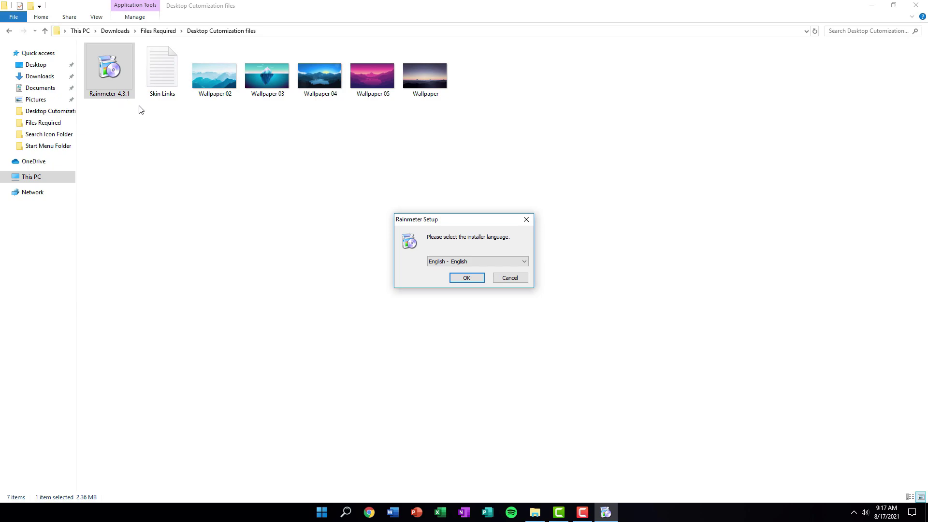
click(465, 278)
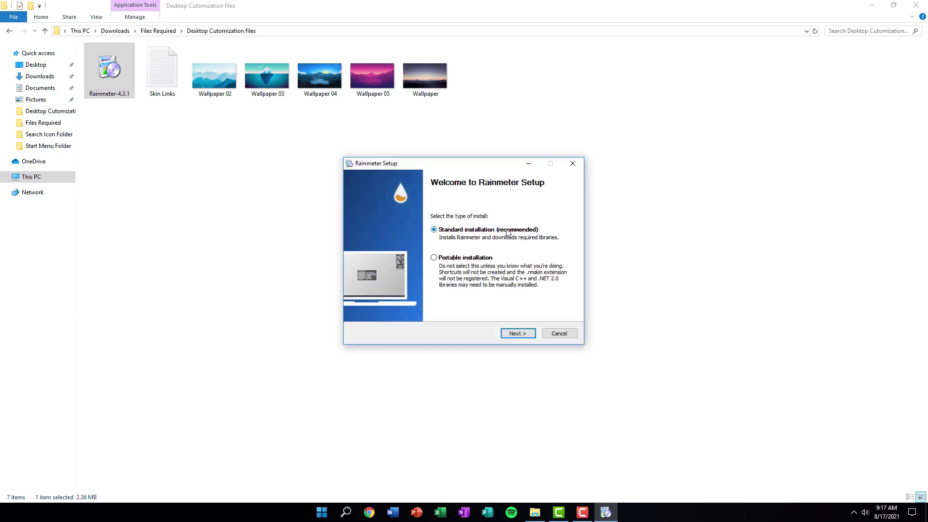
click(534, 334)
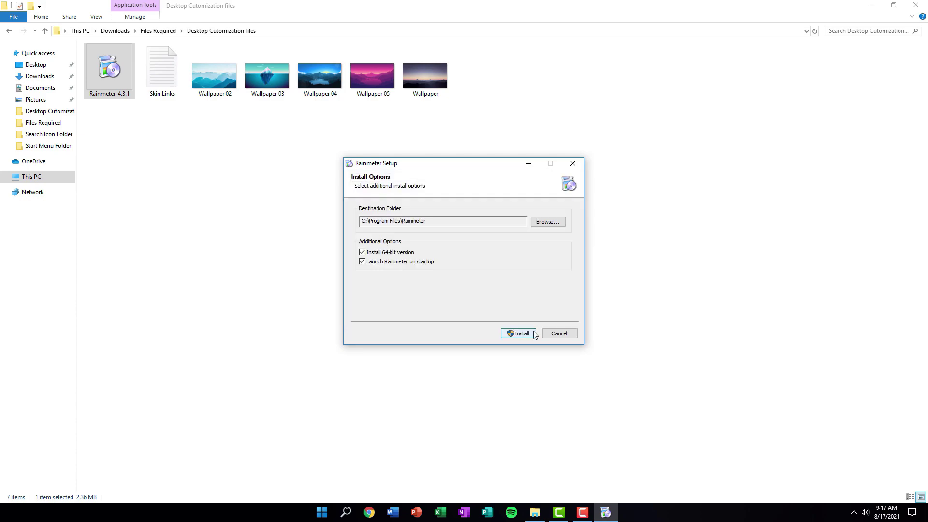
click(530, 337)
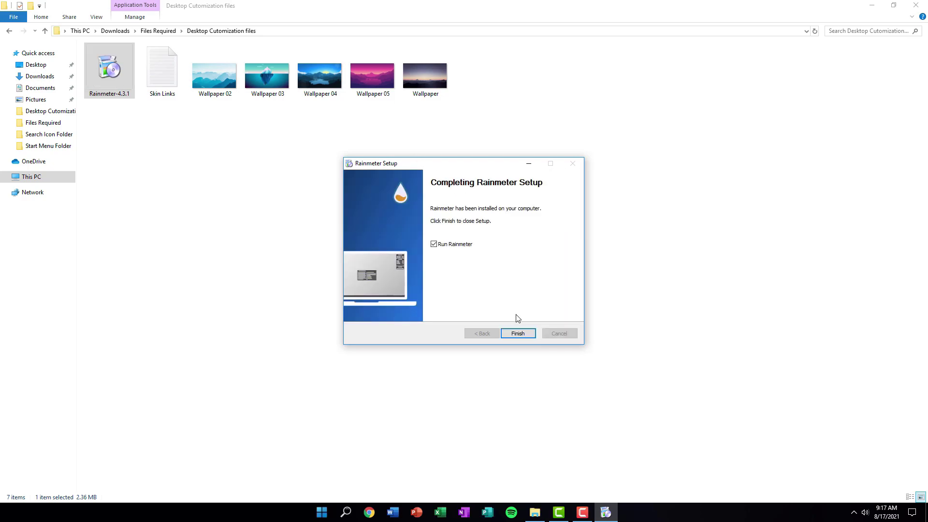
click(518, 334)
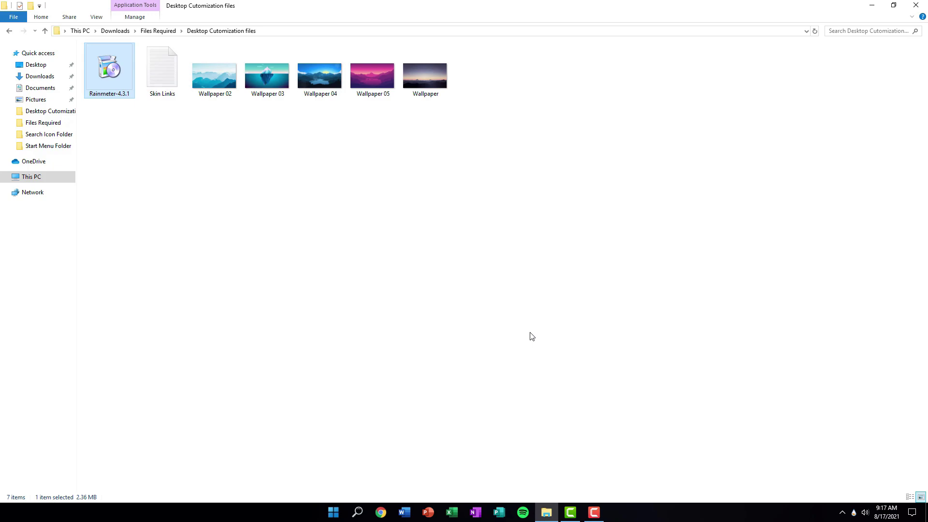
Step: Minimize the folder window and open the Manage Rainmeter window to view the listed skins
click(876, 5)
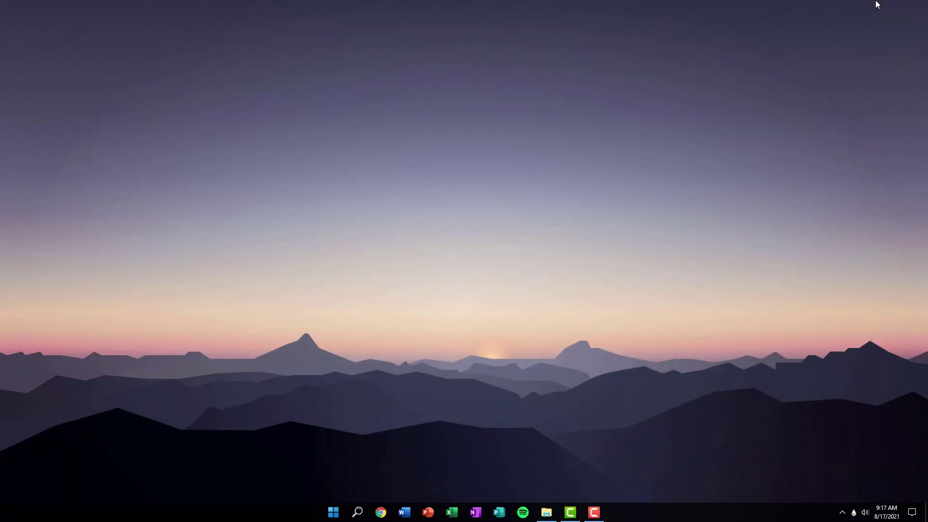
click(845, 516)
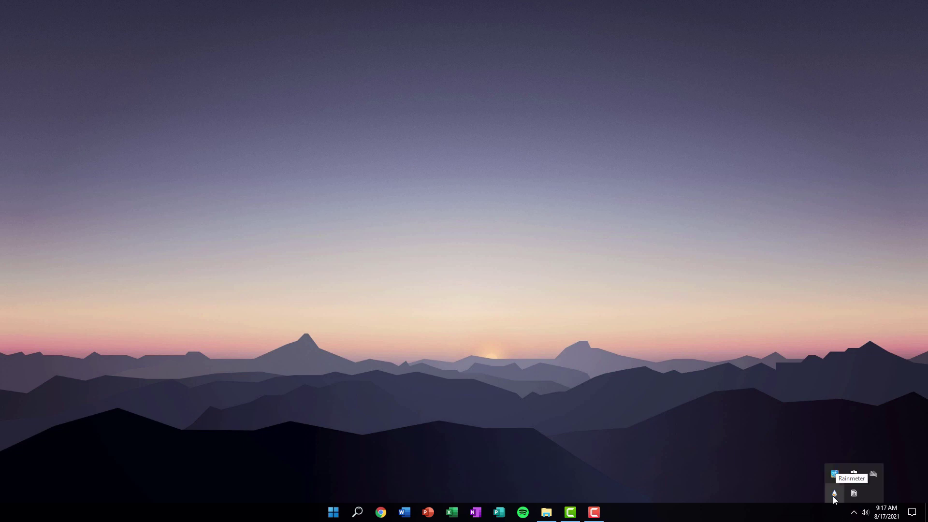
click(833, 496)
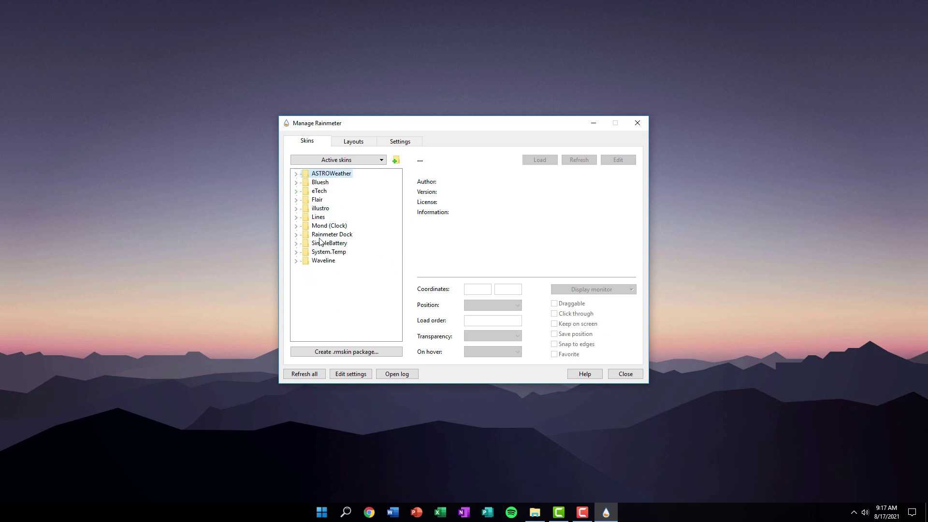
Step: Return to the Desktop Cutomization files folder and open the Skin Links text file
click(534, 512)
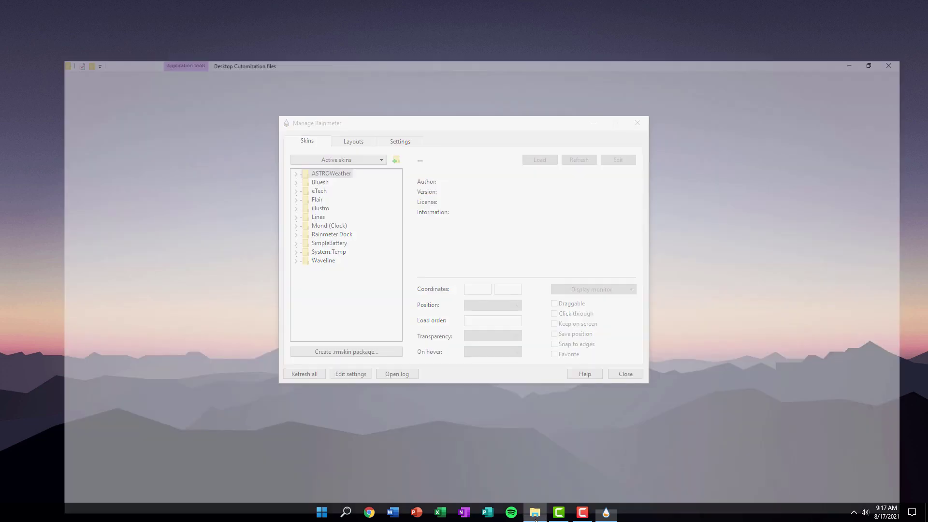
drag(155, 79, 156, 130)
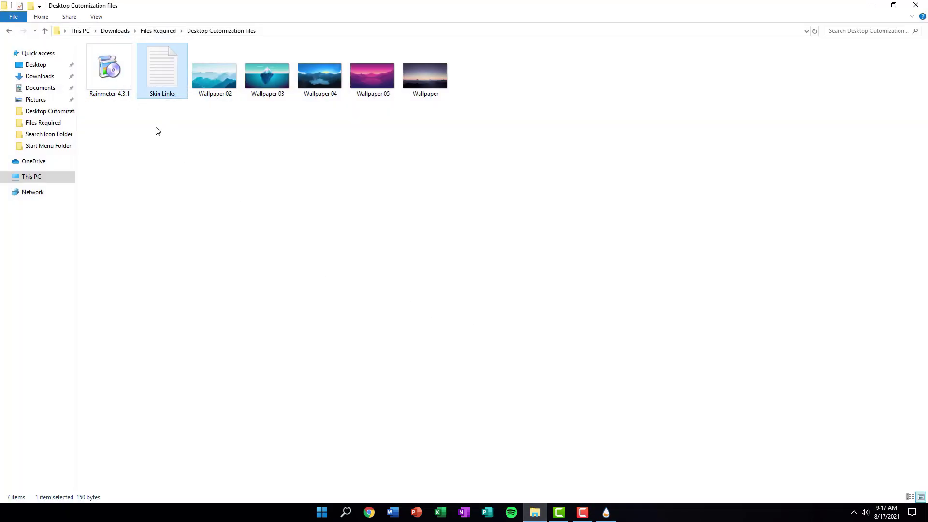
double_click(158, 66)
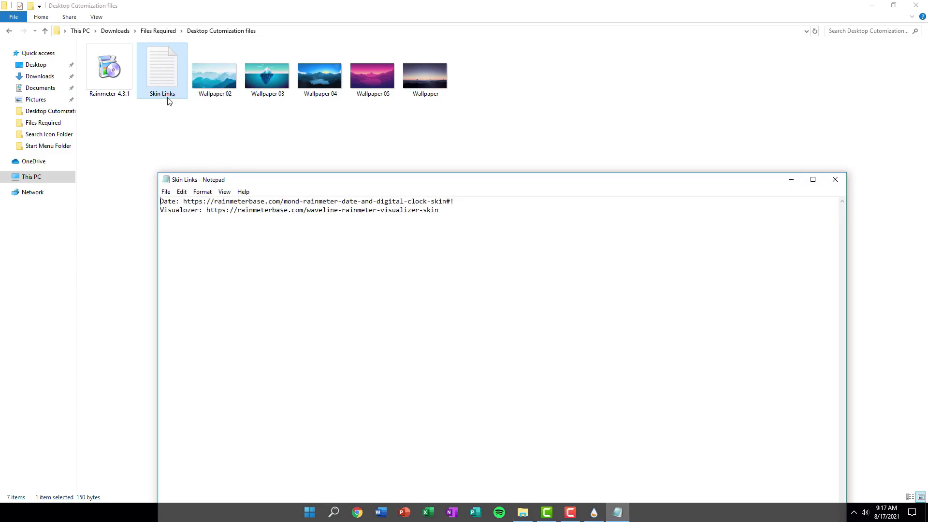
Step: Copy the Date skin's web address from the Skin Links file
double_click(247, 200)
click(253, 210)
double_click(252, 209)
double_click(252, 210)
click(192, 202)
drag(206, 199, 510, 202)
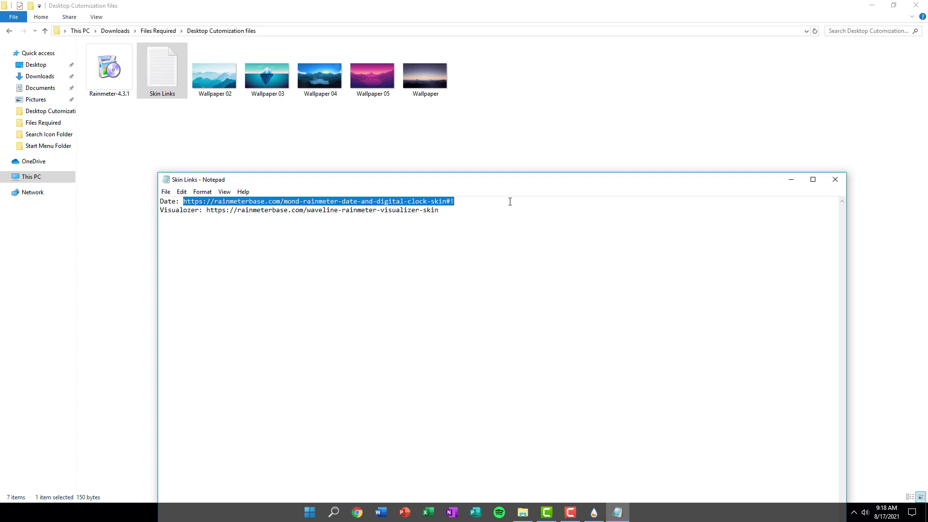
right_click(417, 202)
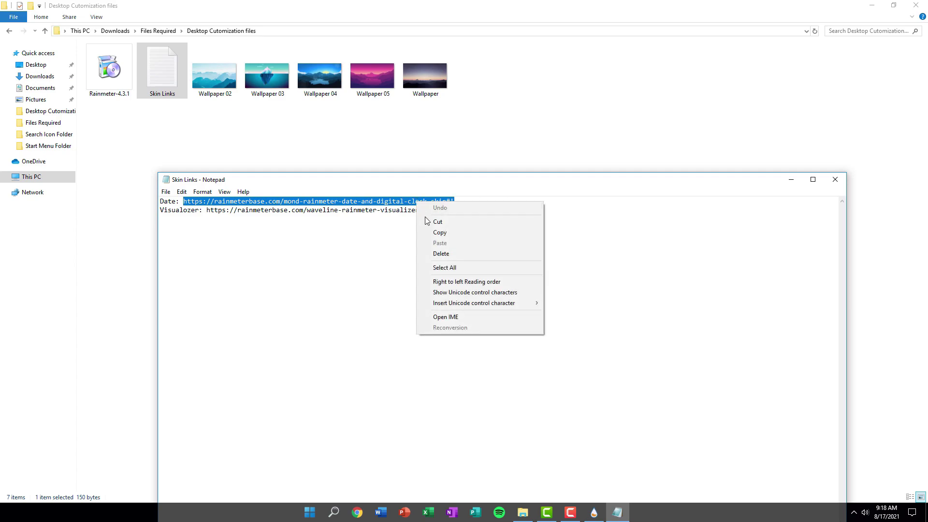
click(448, 231)
Step: Switch to Chrome and go to the copied rainmeterbase.com address of the Mond date and digital clock skin
click(363, 517)
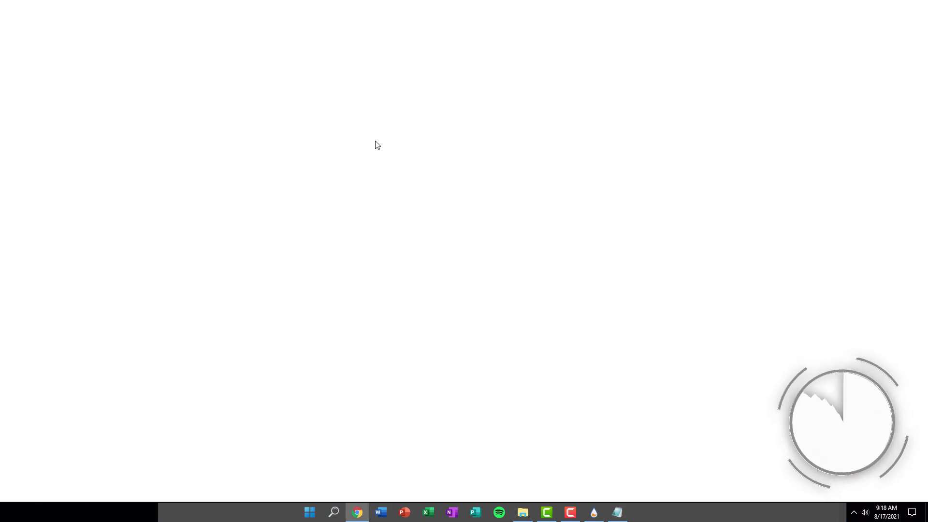
right_click(349, 25)
click(403, 85)
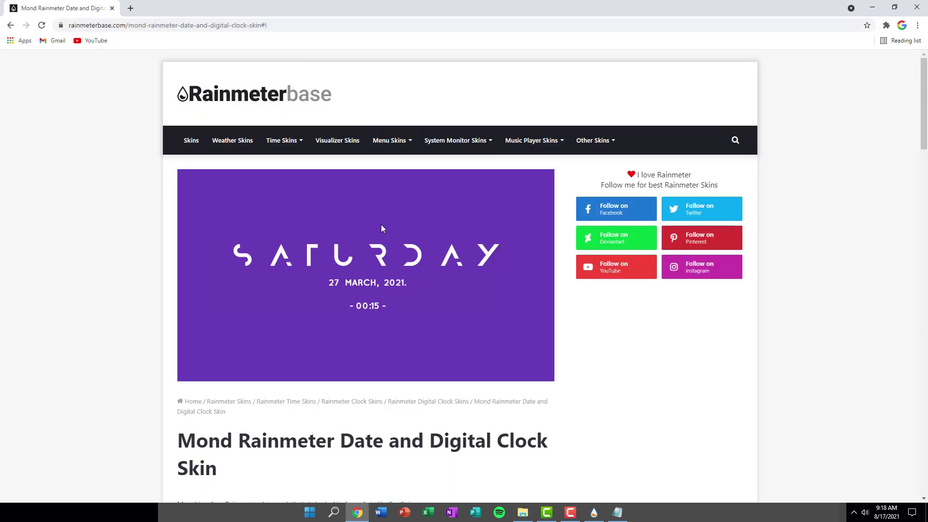
Step: Request the Mond skin download on its page, wait out the countdown and download the skin's zip file
scroll(434, 250, down, 15)
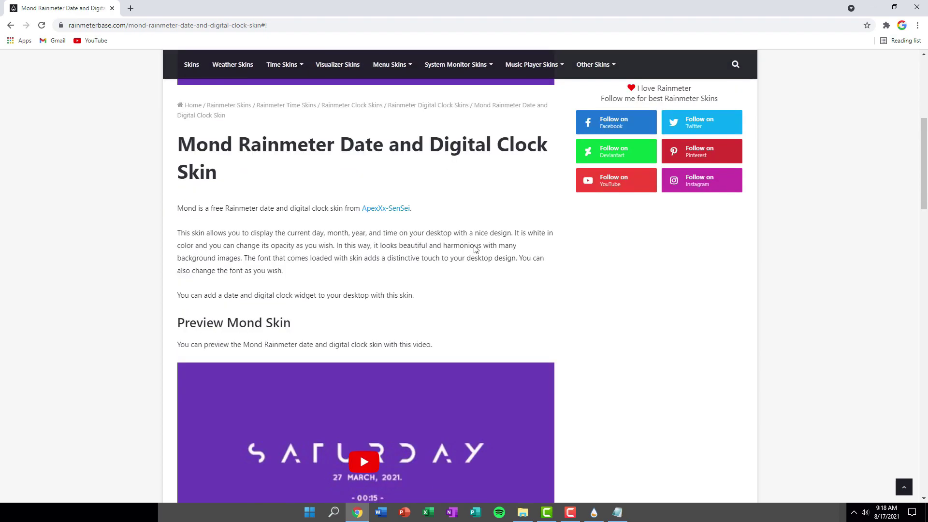
click(246, 170)
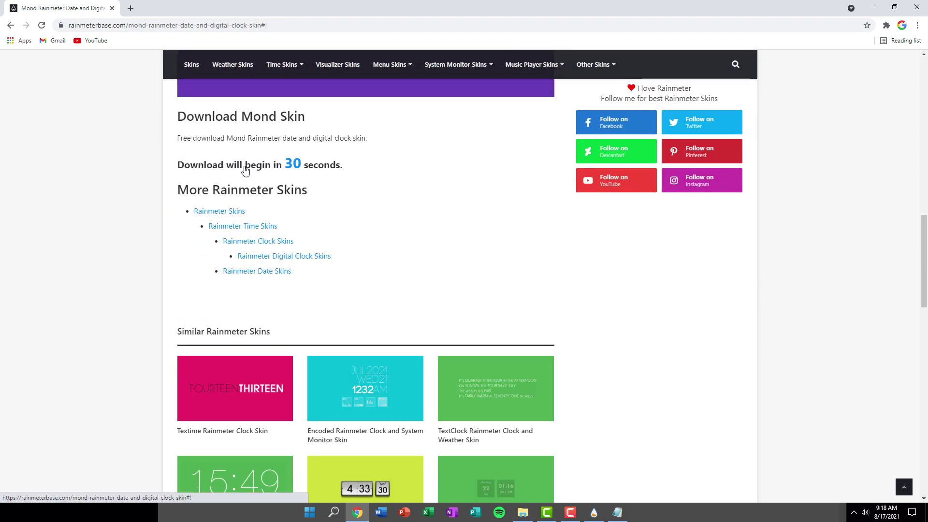
drag(197, 168, 307, 163)
click(307, 163)
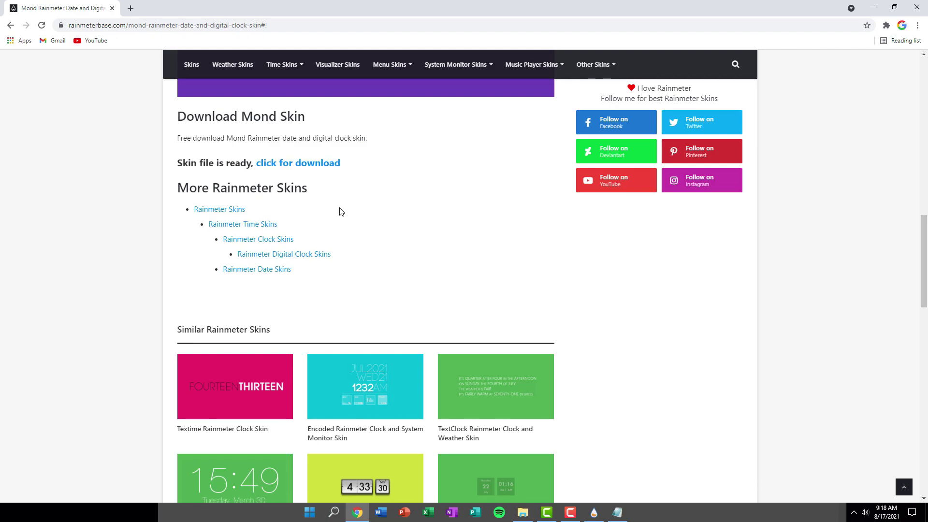
click(303, 168)
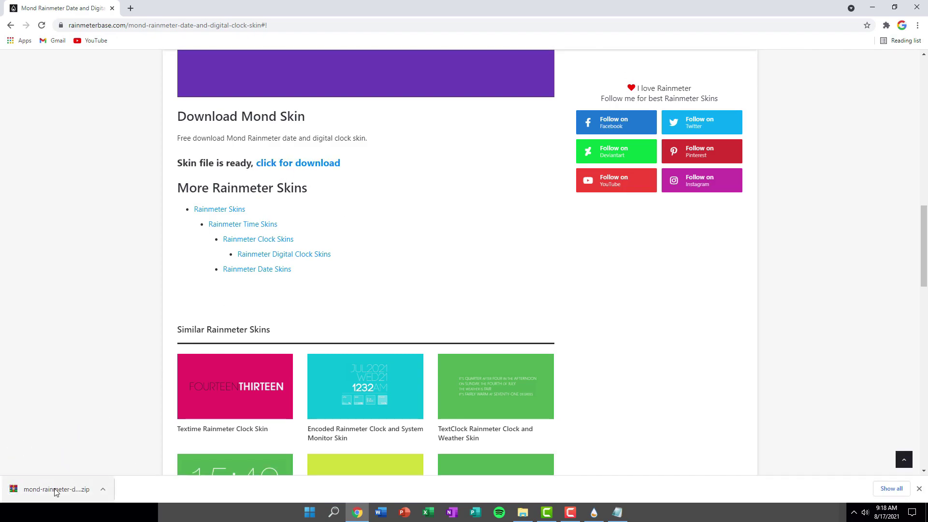
Step: Switch back to the Skin Links file in Notepad and copy the Visualozer skin's web address
key(alt+Tab)
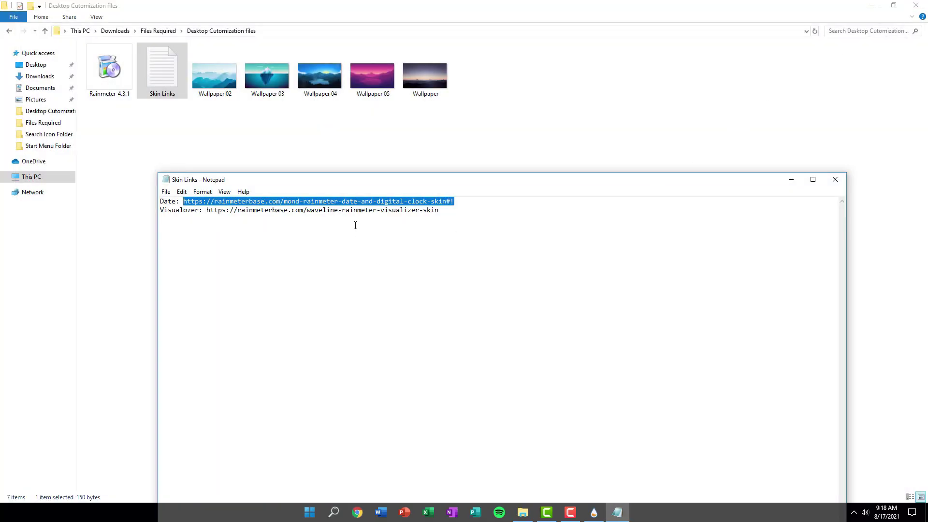
drag(356, 182, 352, 149)
click(227, 174)
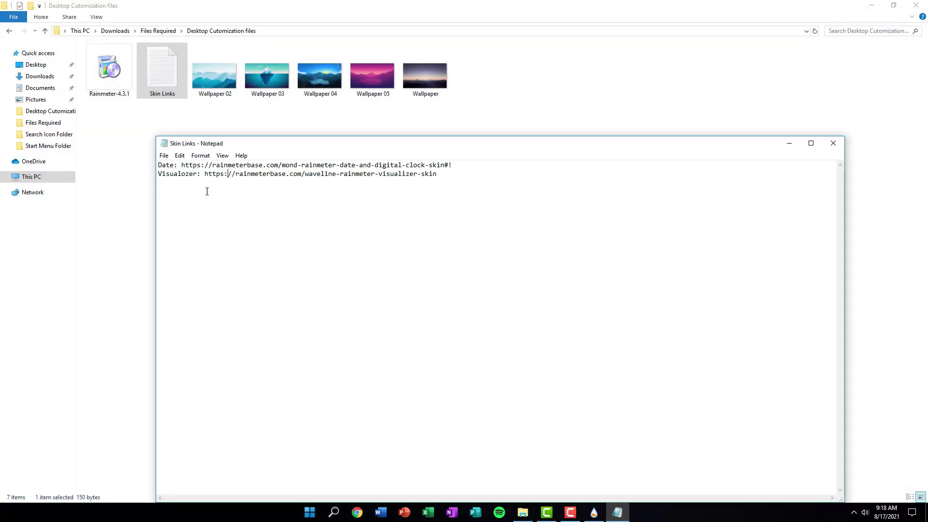
double_click(234, 175)
click(235, 175)
drag(206, 175, 472, 174)
right_click(430, 178)
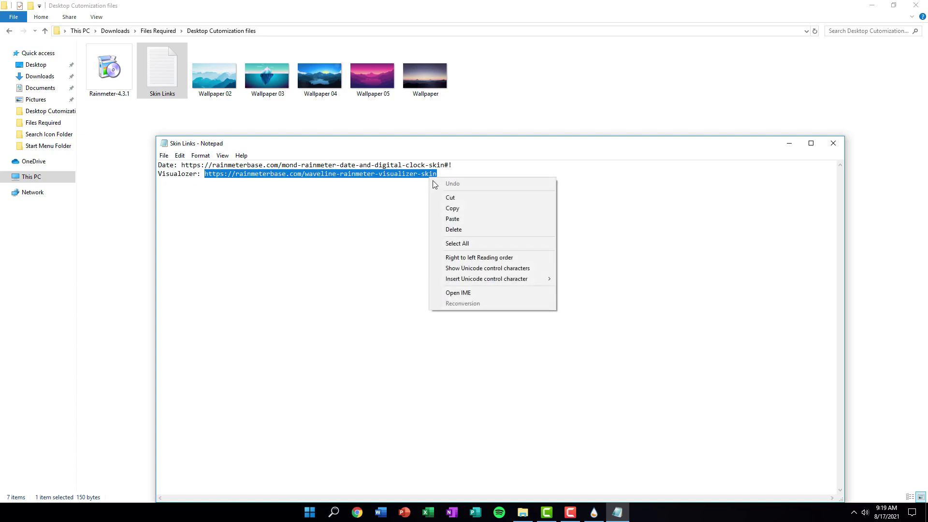
click(465, 207)
Step: Switch to Chrome and go to the copied rainmeterbase.com address of the Waveline visualizer skin
click(347, 516)
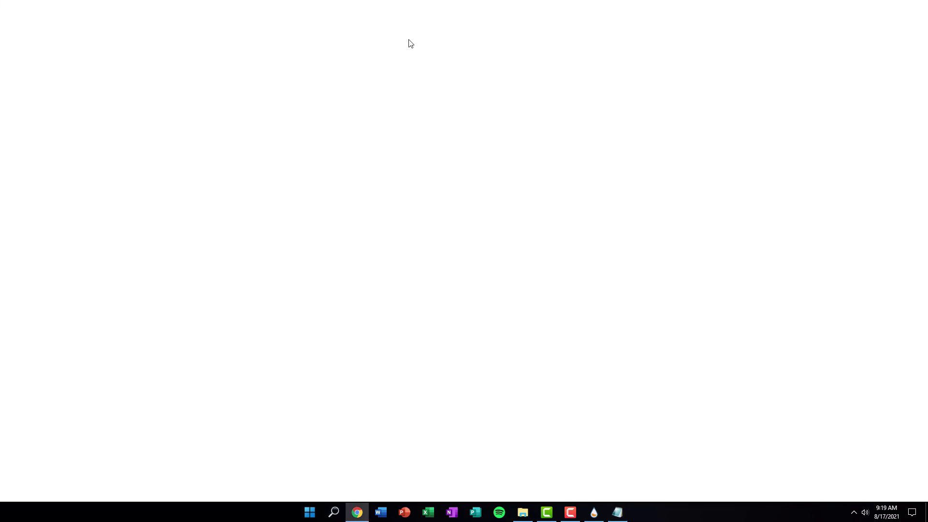
right_click(397, 26)
click(438, 89)
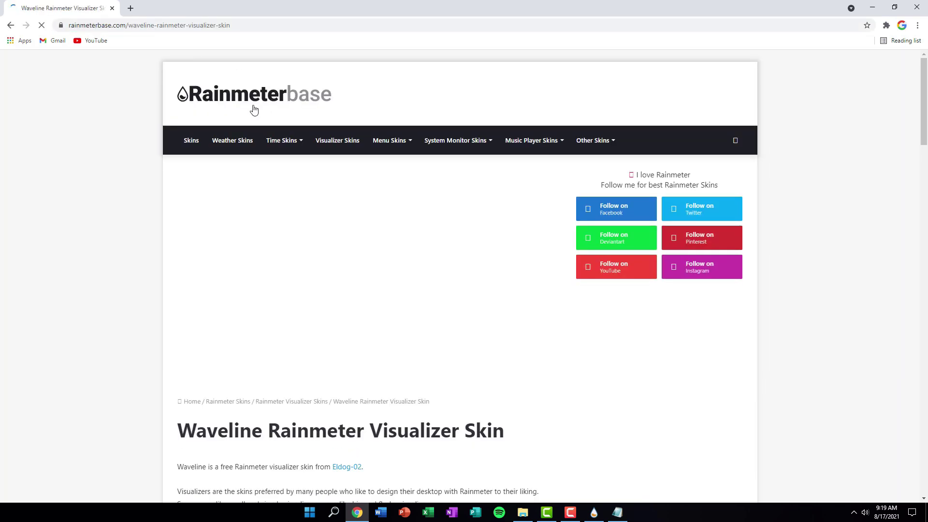
Step: Download the Waveline skin from its page once the countdown ends, and close the Skin Links file
scroll(34, 197, down, 10)
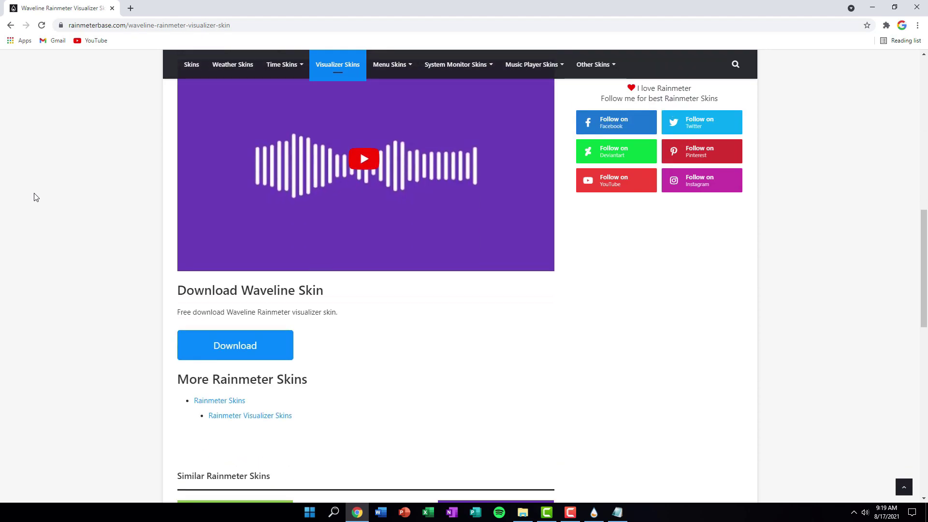
scroll(34, 196, down, 2)
click(222, 257)
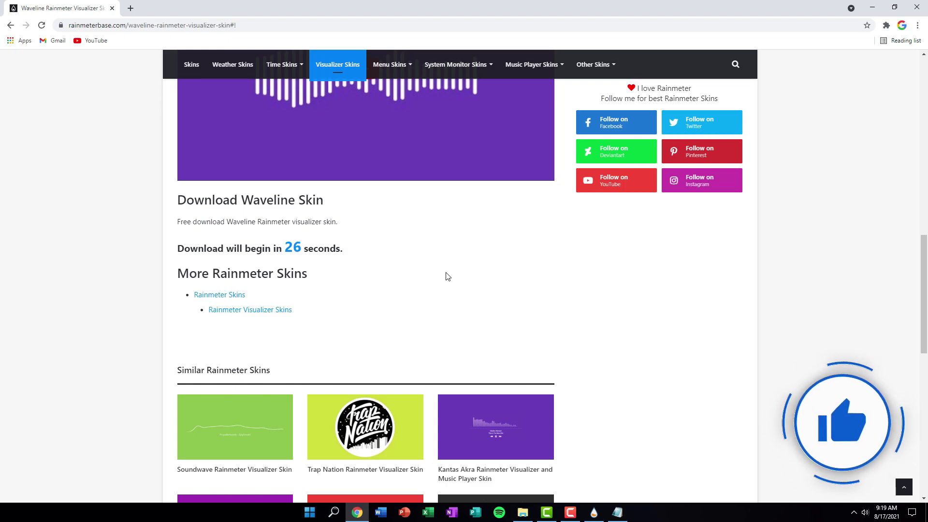
scroll(447, 276, down, 3)
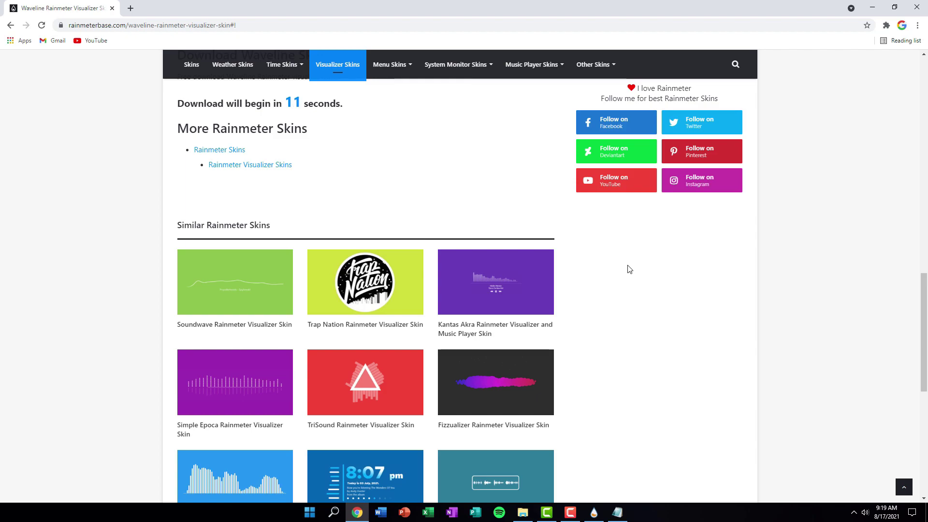
scroll(400, 204, up, 1)
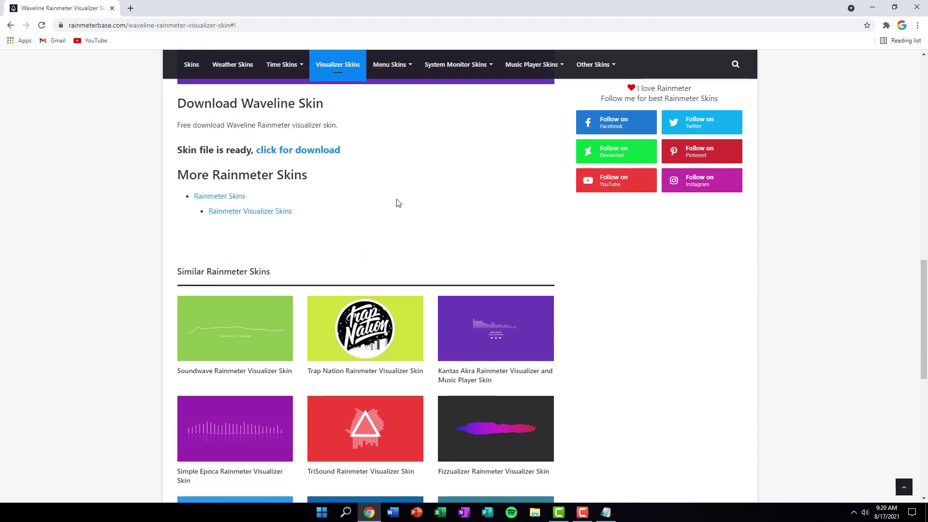
click(283, 156)
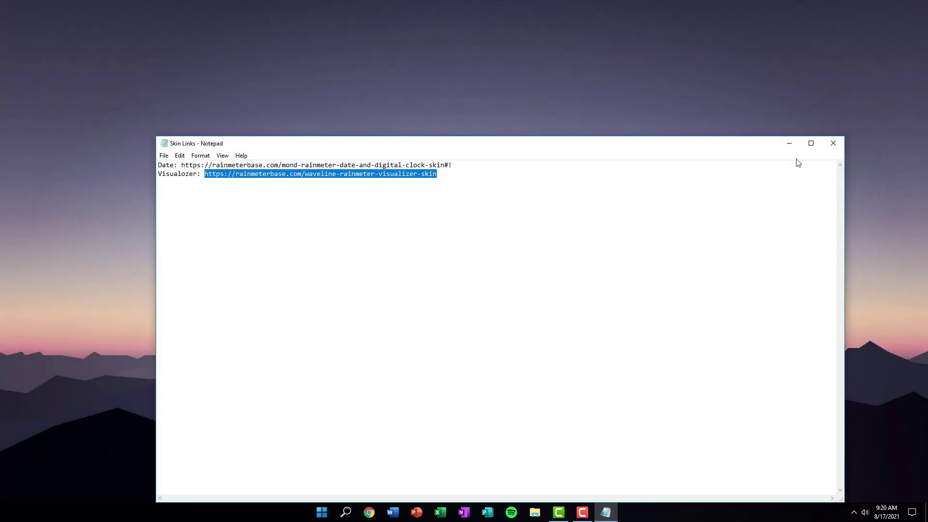
click(658, 238)
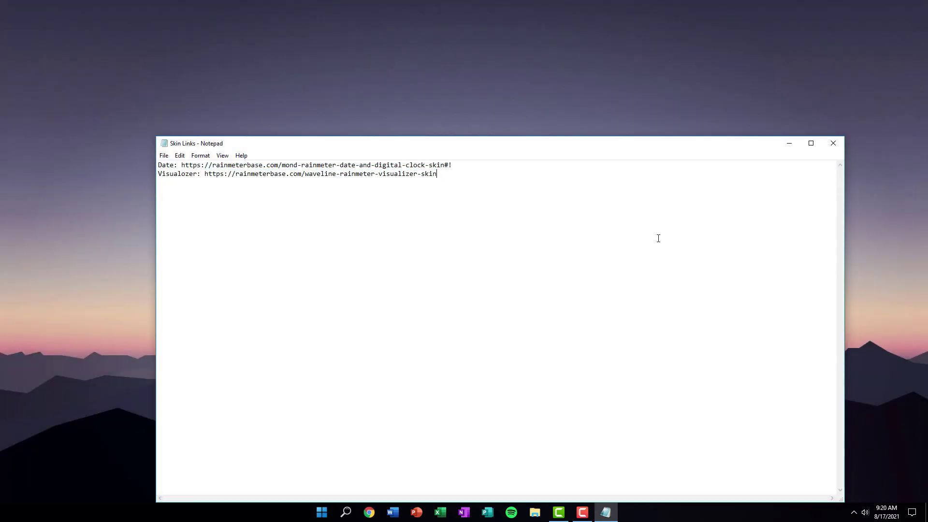
click(833, 144)
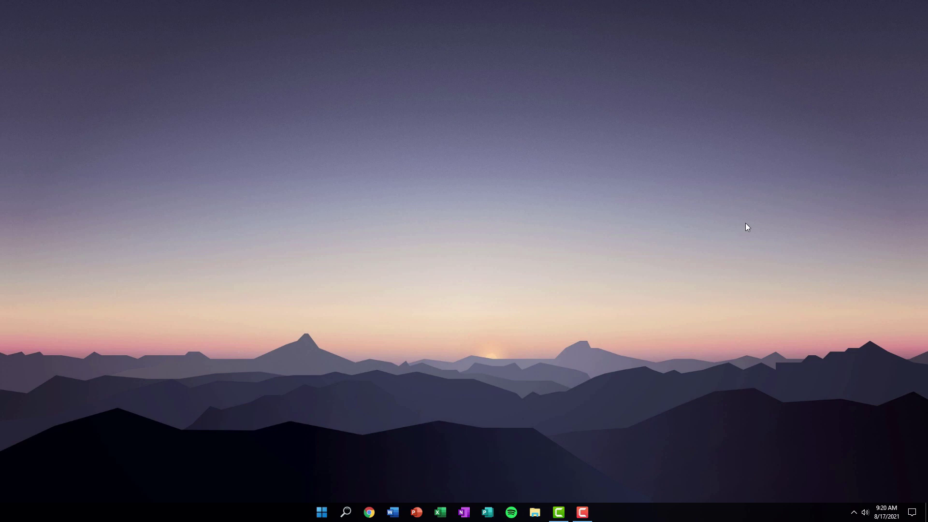
Step: Open the Manage Rainmeter window from the hidden tray items and refresh all skins
click(854, 514)
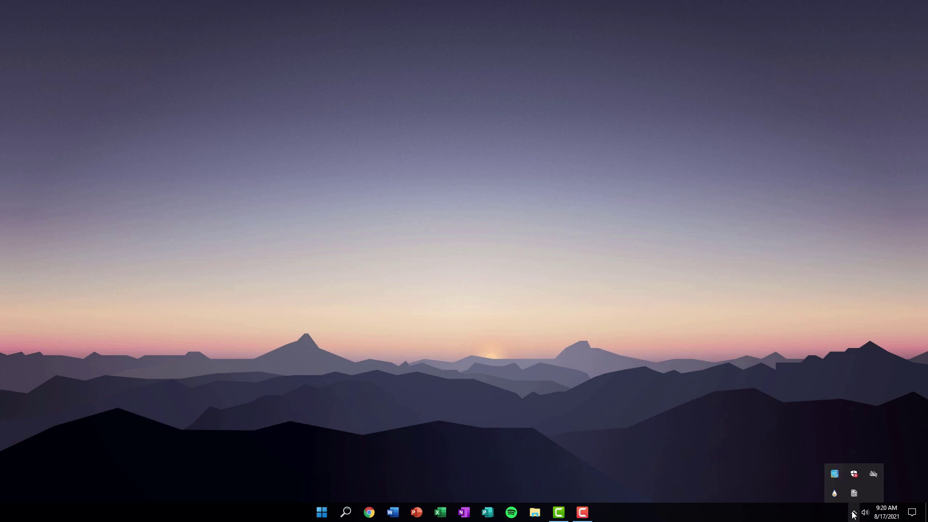
double_click(835, 493)
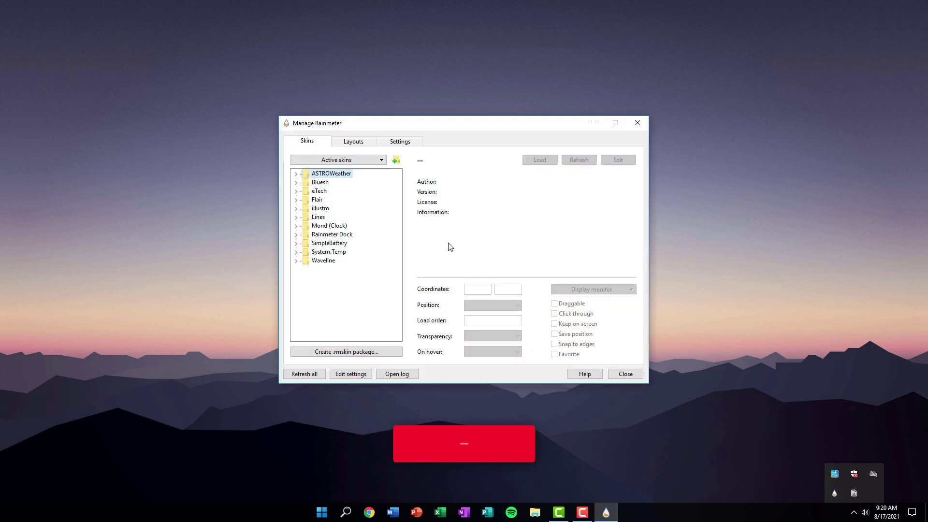
click(304, 373)
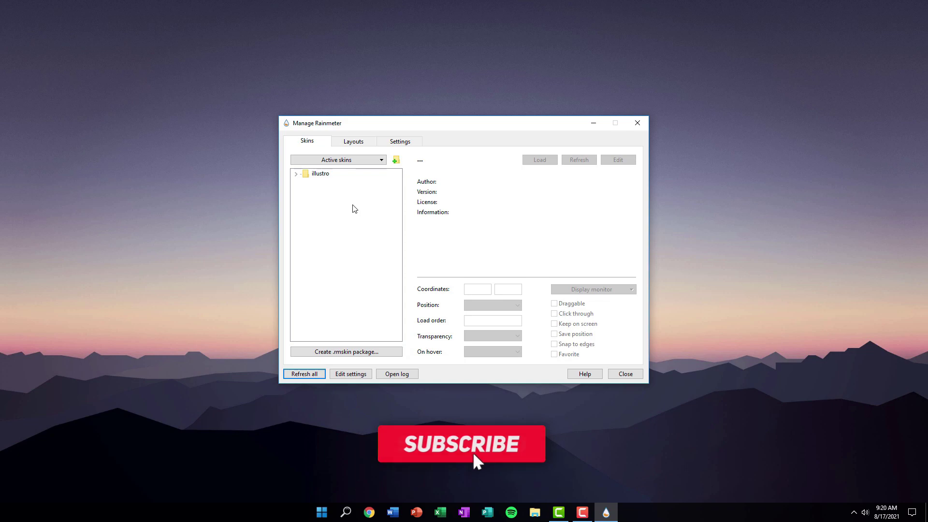
Step: Switch to File Explorer and open the Downloads folder that holds the downloaded skin archives
click(534, 512)
click(229, 79)
double_click(229, 79)
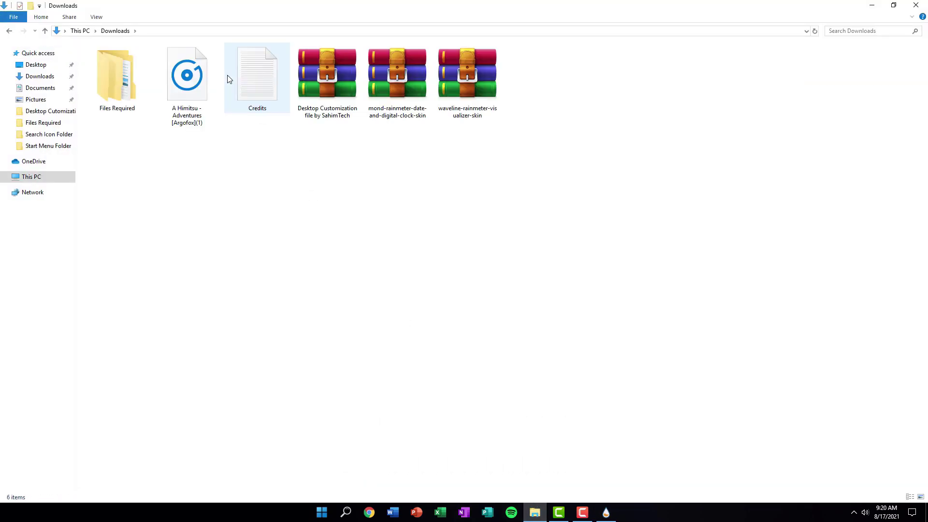
Step: Extract the waveline-rainmeter-visualizer-skin and mond-rainmeter-date-and-digital-clock-skin archives in the Downloads folder
mouse_move(389, 76)
mouse_down()
mouse_move(372, 79)
mouse_move(388, 82)
mouse_up()
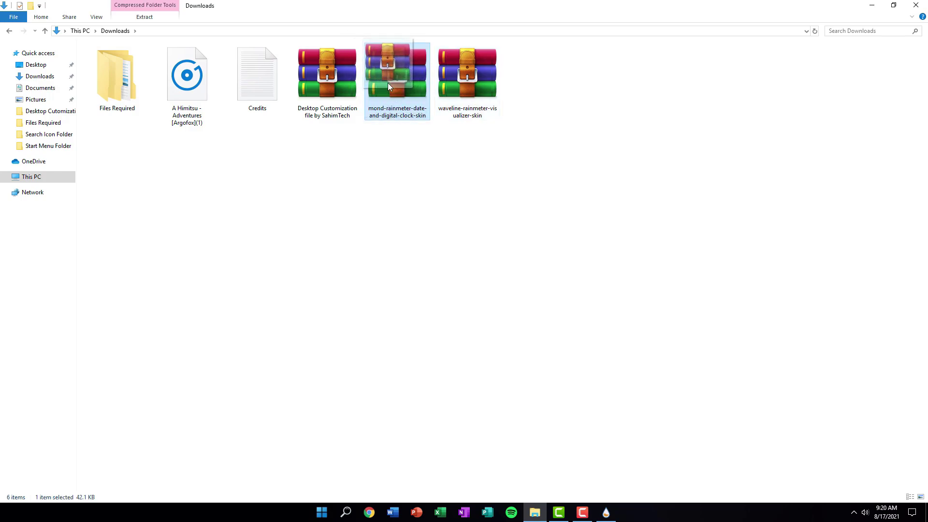
drag(449, 97, 491, 54)
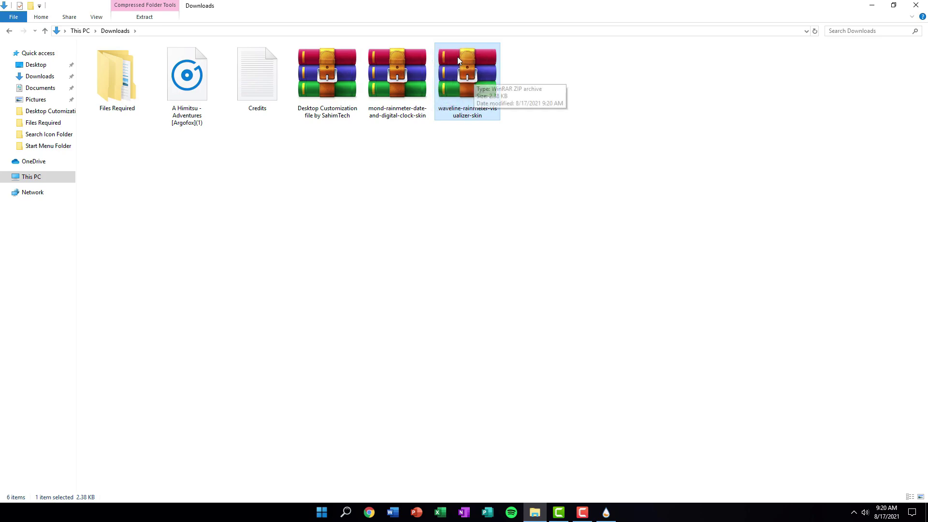
right_click(457, 73)
click(490, 124)
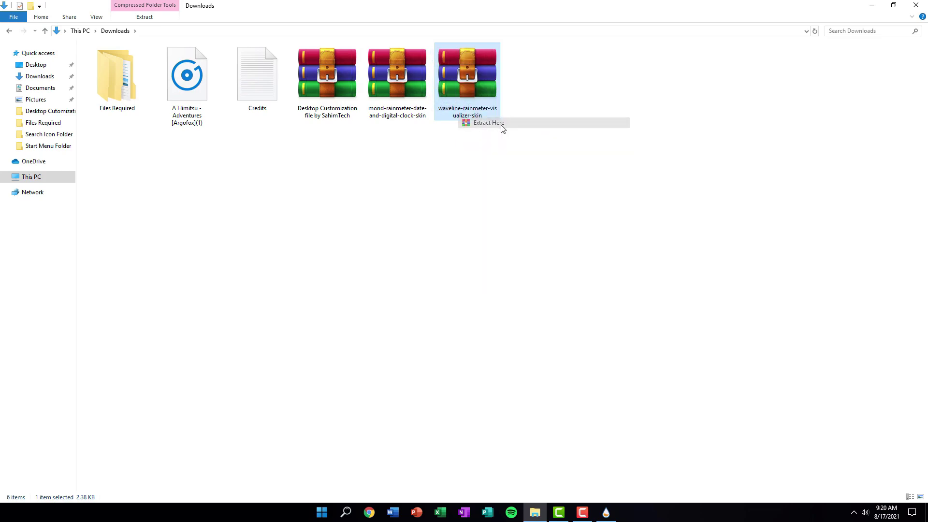
right_click(413, 90)
click(463, 139)
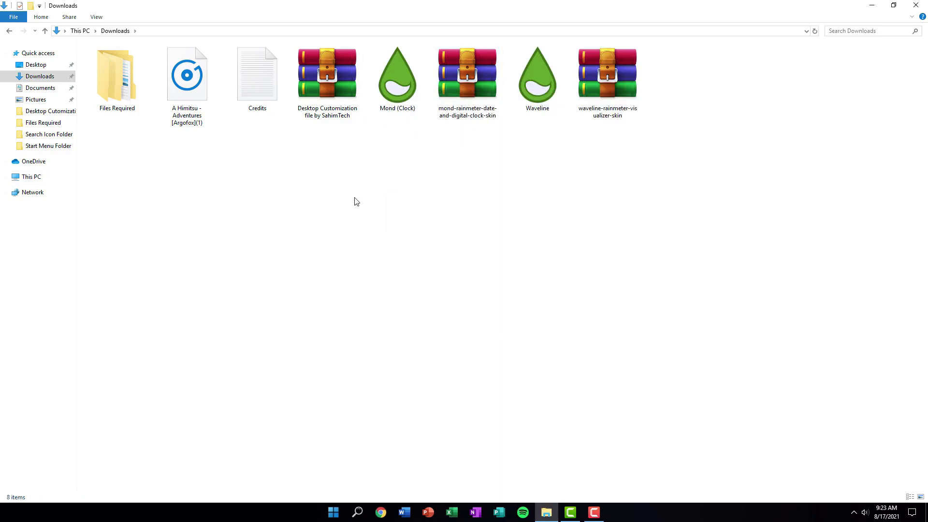
Step: Install the Mond (Clock) and Waveline skin packages with the Rainmeter Skin Installer and show the desktop
mouse_move(403, 80)
mouse_down()
mouse_move(389, 87)
mouse_move(403, 90)
mouse_up()
double_click(404, 90)
click(513, 333)
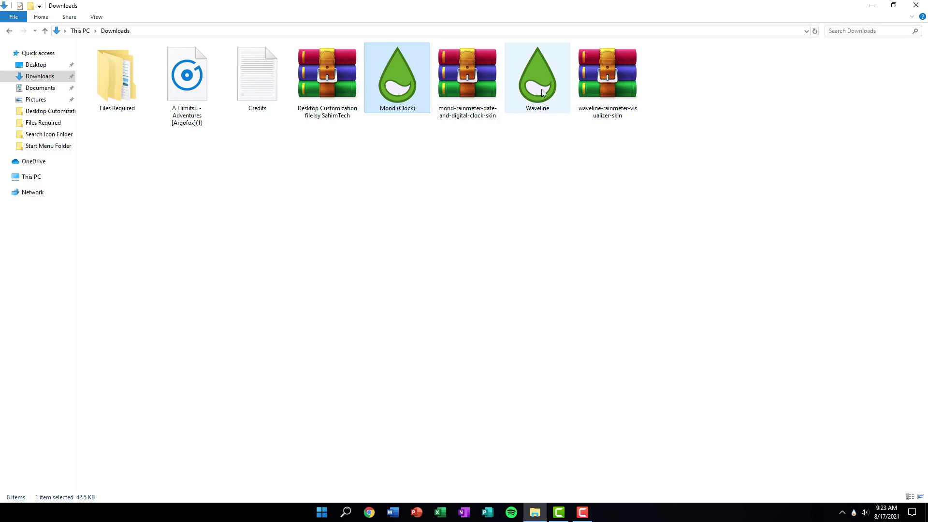
double_click(543, 92)
click(504, 333)
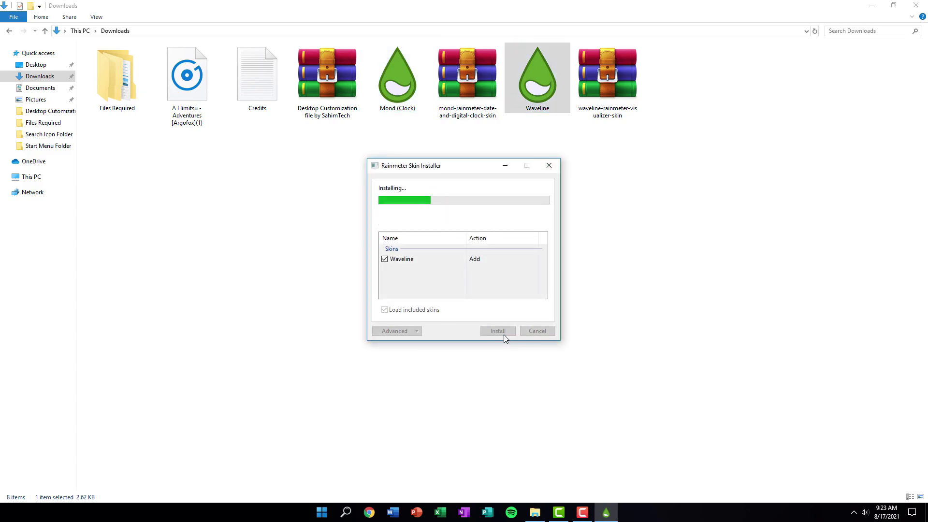
key(super+d)
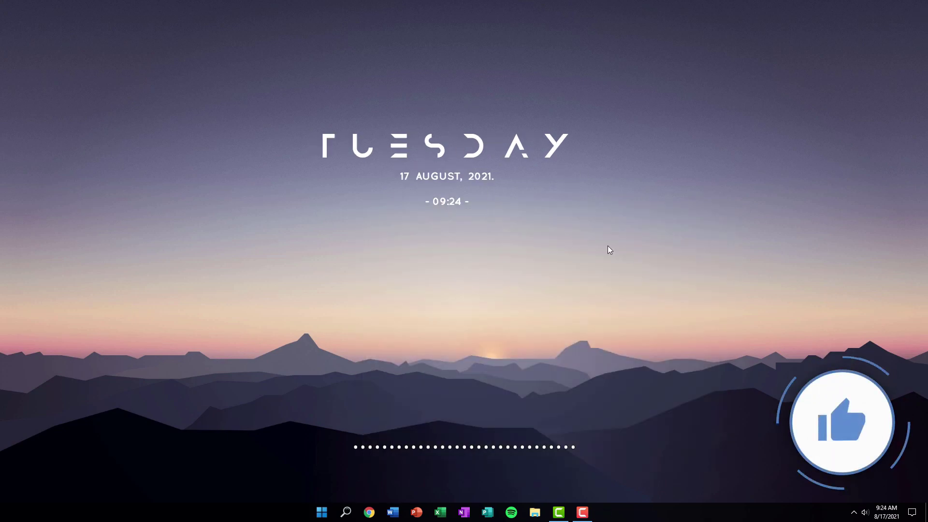
Step: Open Manage Rainmeter from the hidden tray items, select Mond (Clock).ini, and move the window away from the clock
click(854, 513)
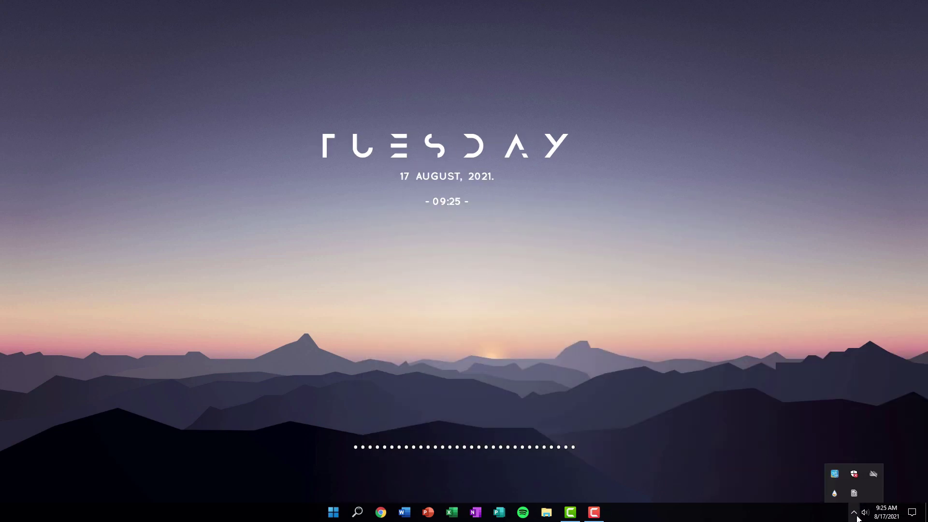
double_click(834, 493)
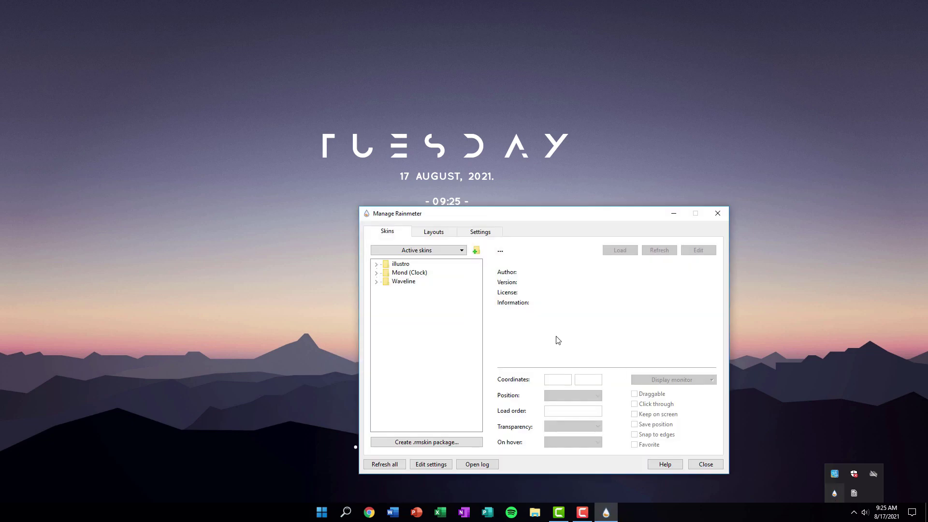
click(377, 274)
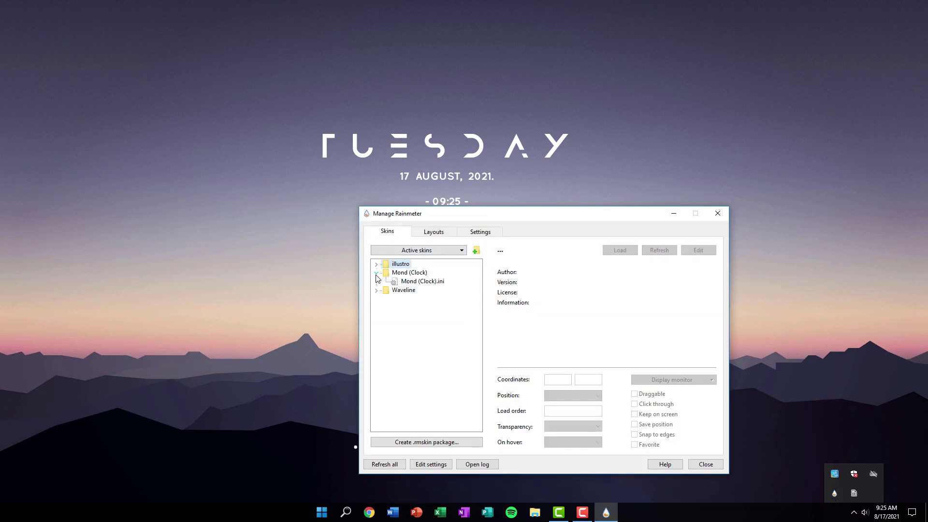
click(422, 283)
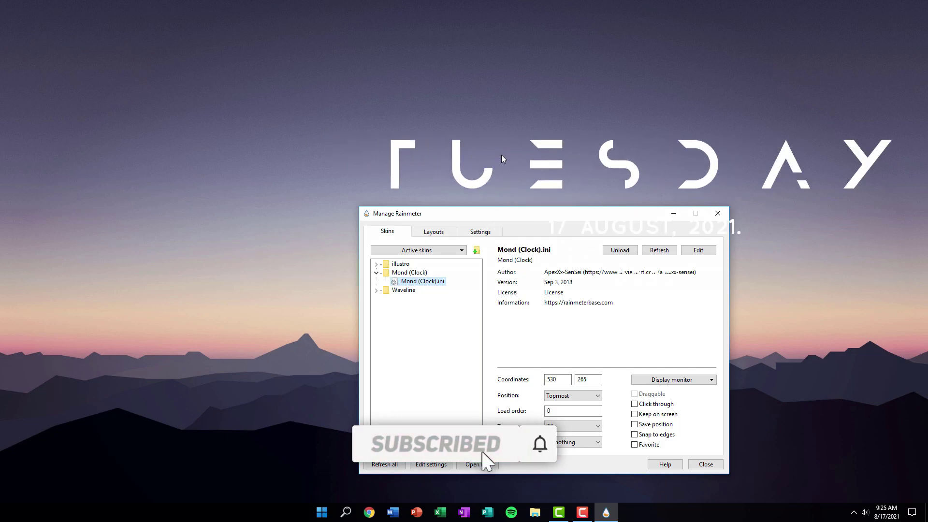
drag(636, 215, 293, 232)
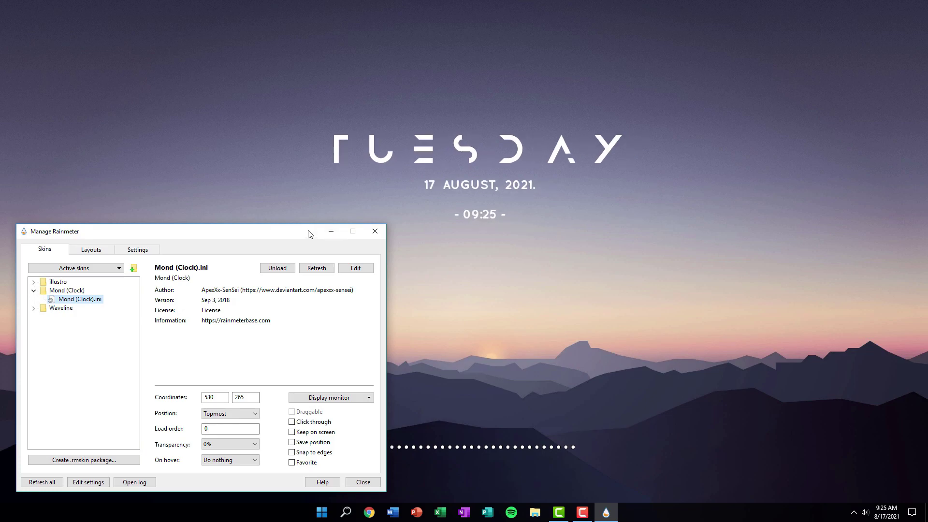
drag(307, 232, 305, 163)
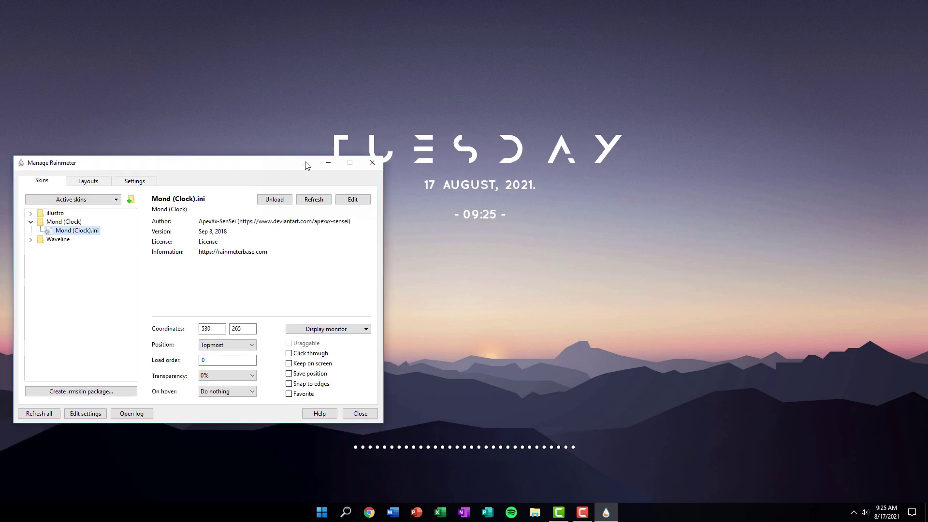
Step: Set the Mond clock skin's position to On desktop, enable Save position, and close the Rainmeter manager
click(223, 347)
click(215, 359)
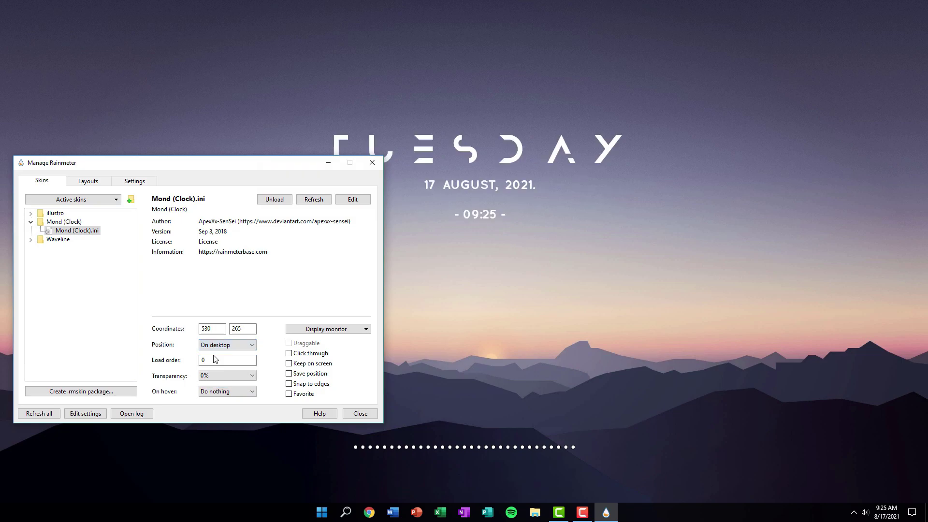
click(298, 374)
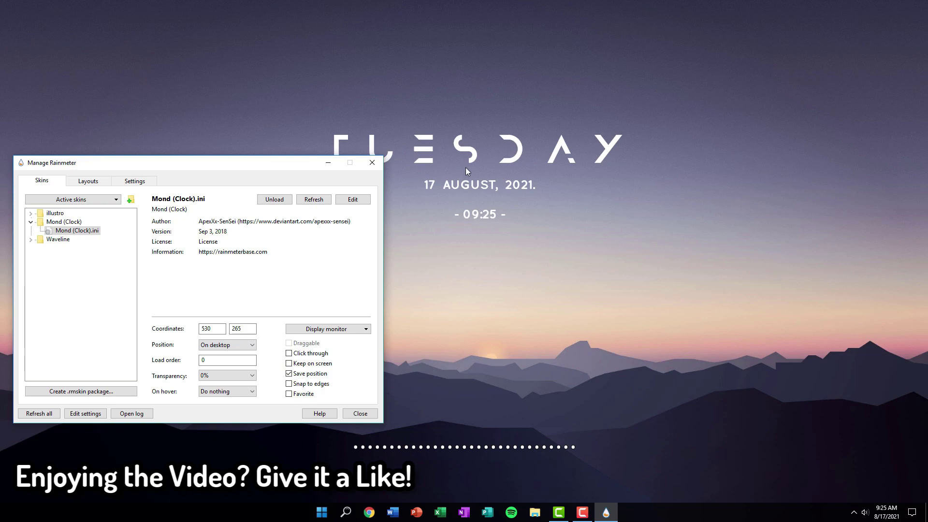
click(362, 414)
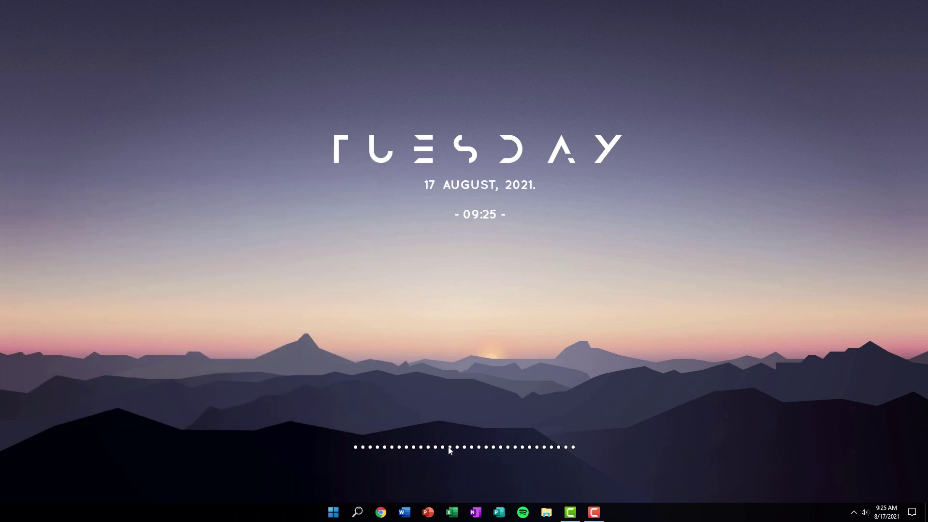
Step: Reopen Manage Rainmeter from the hidden tray items and select Waveline.ini in the Waveline skin folder
click(858, 515)
click(835, 492)
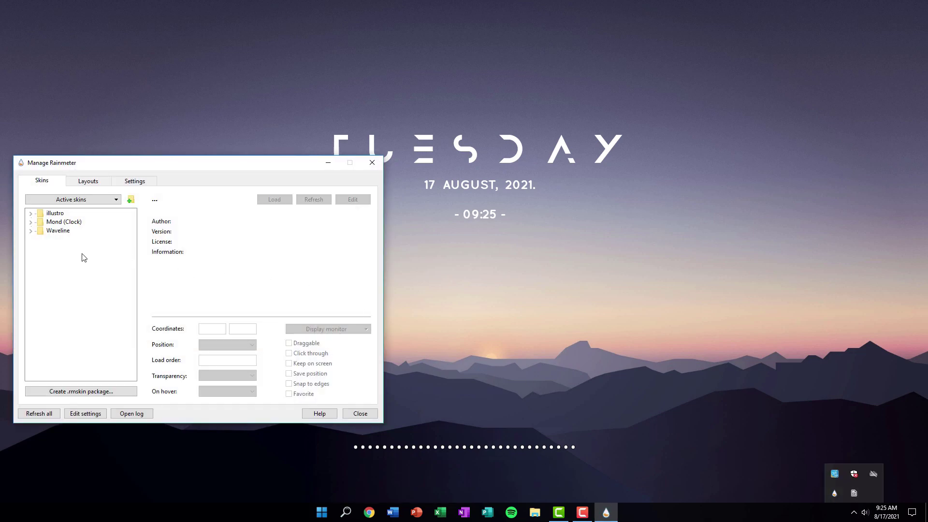
click(30, 232)
click(68, 241)
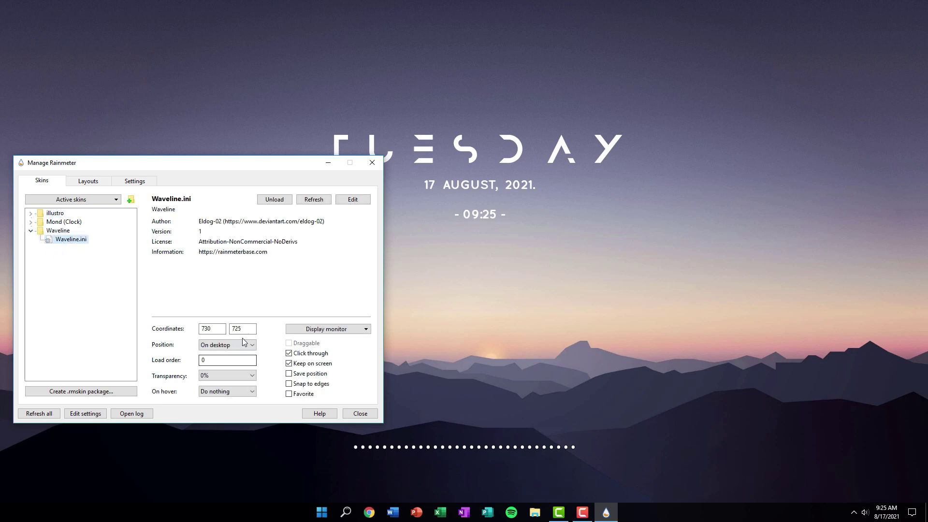
Step: Set the Waveline skin's position to On desktop, leave Keep on screen enabled, and close the Rainmeter manager
click(225, 345)
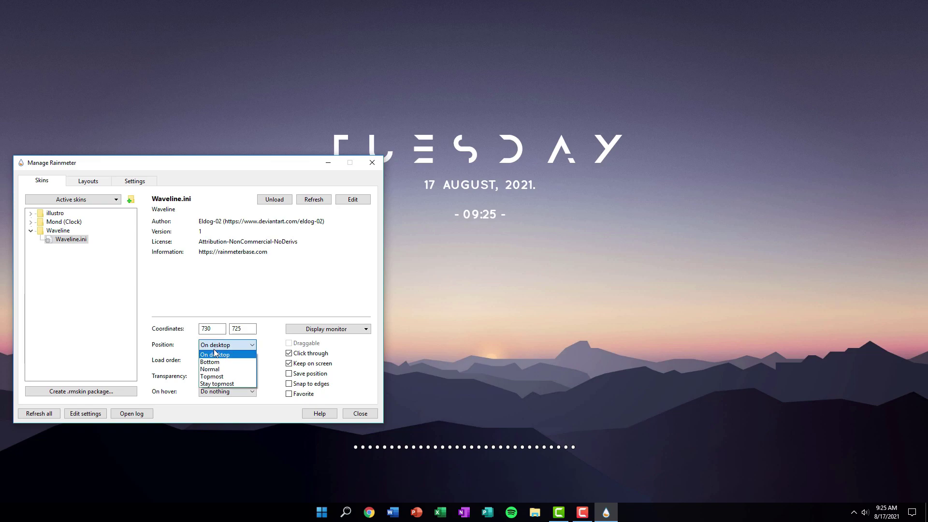
click(214, 355)
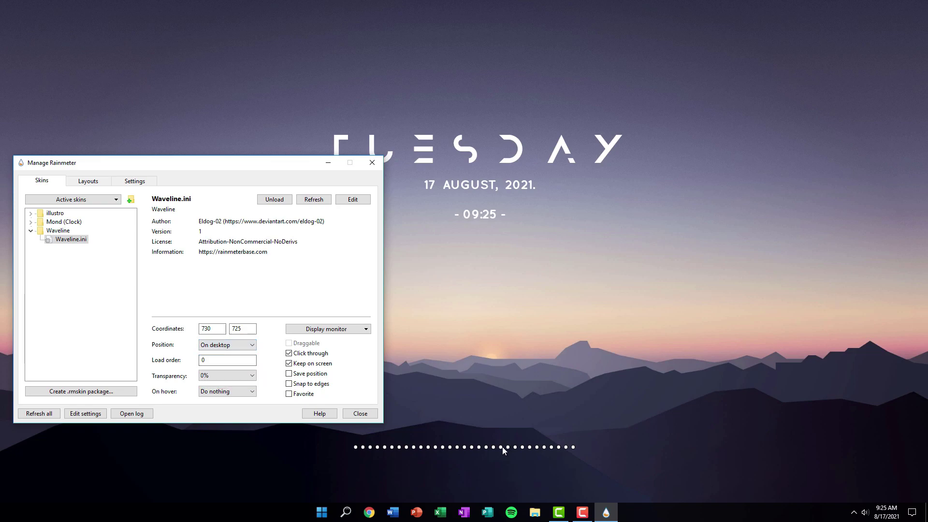
click(317, 364)
click(321, 364)
click(366, 417)
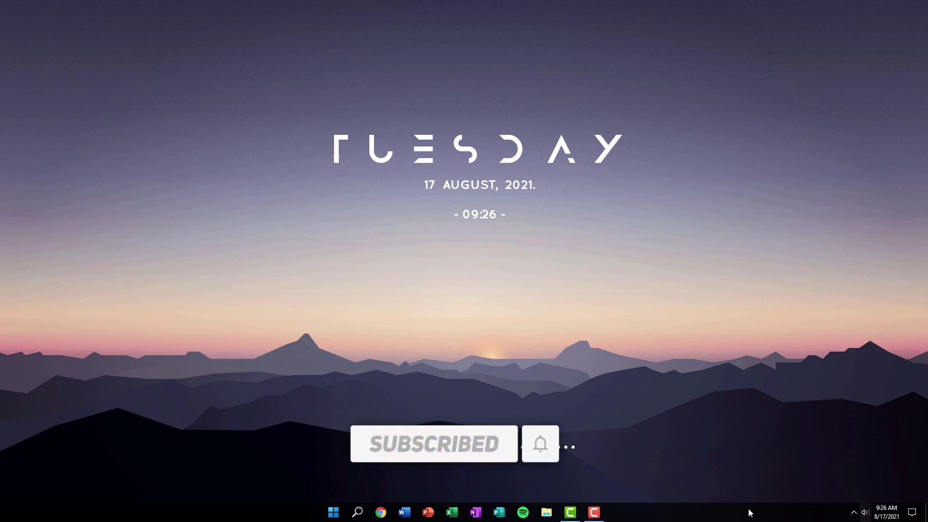
Step: Raise the speaker volume to 92 to test the Waveline visualizer and dismiss the volume control
click(864, 512)
drag(866, 489, 888, 490)
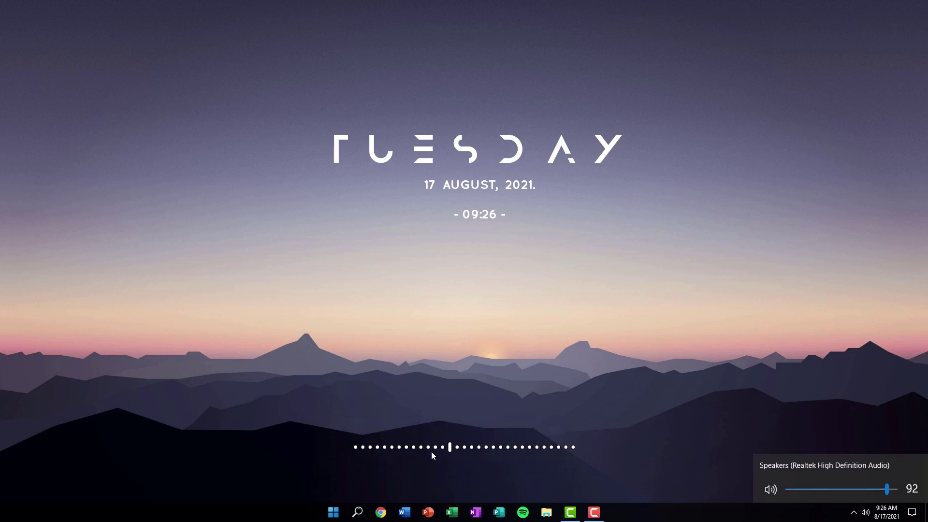
click(348, 411)
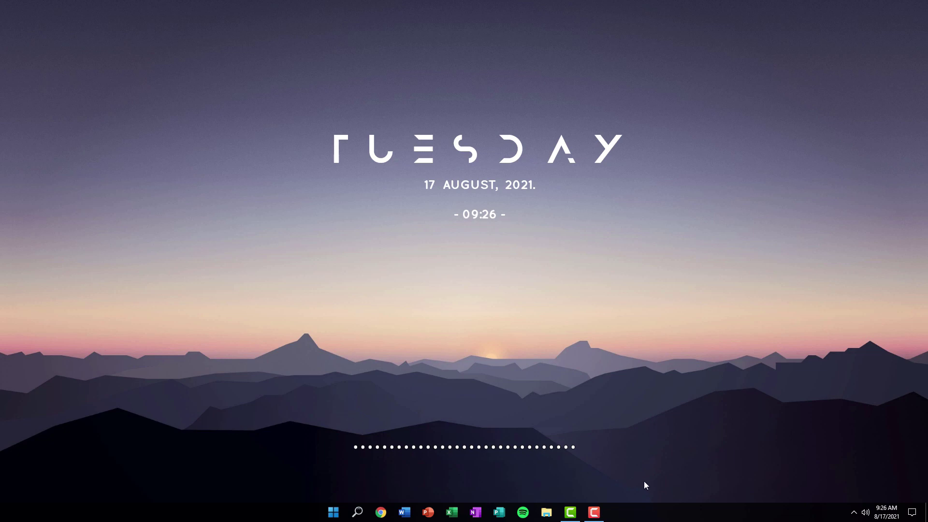